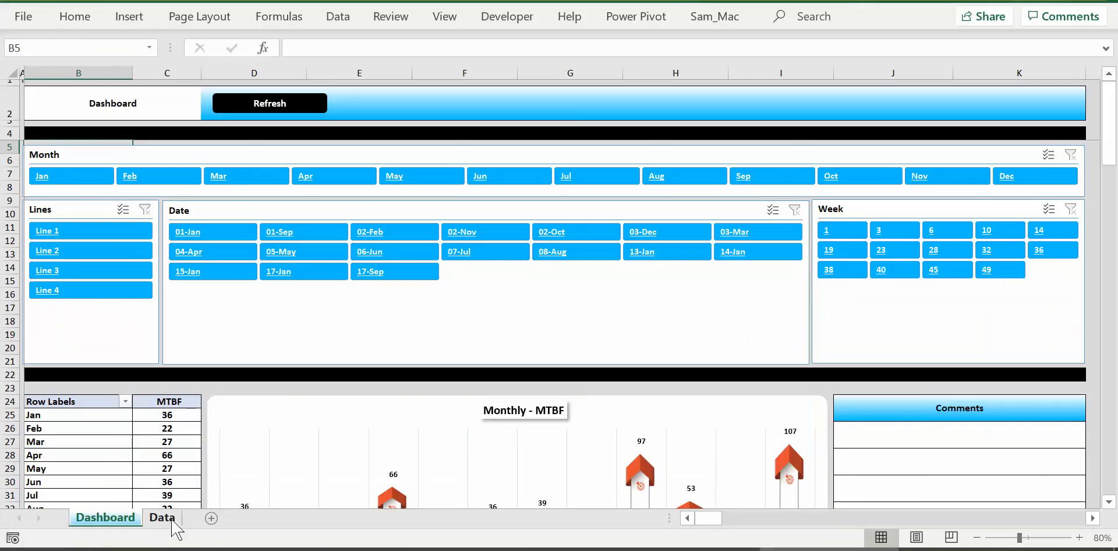
Open the Data sheet and review its production records from the first row to the last.
{"action": "left_click", "coordinate": [163, 518]}
{"action": "scroll", "coordinate": [360, 344], "scroll_direction": "down", "scroll_amount": 12}
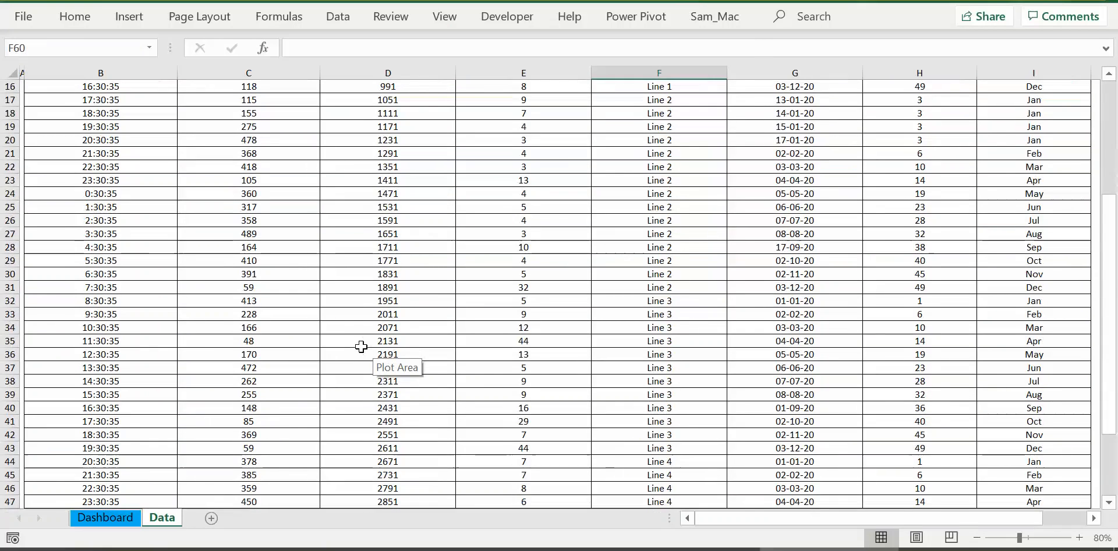
{"action": "scroll", "coordinate": [357, 350], "scroll_direction": "up", "scroll_amount": 12}
{"action": "scroll", "coordinate": [354, 364], "scroll_direction": "down", "scroll_amount": 8}
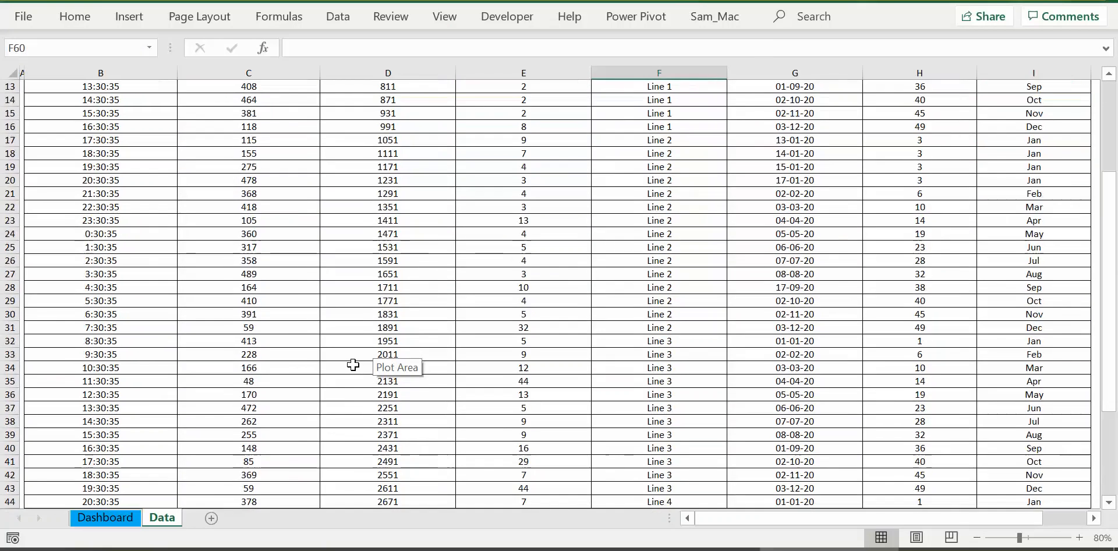
{"action": "scroll", "coordinate": [361, 367], "scroll_direction": "up", "scroll_amount": 8}
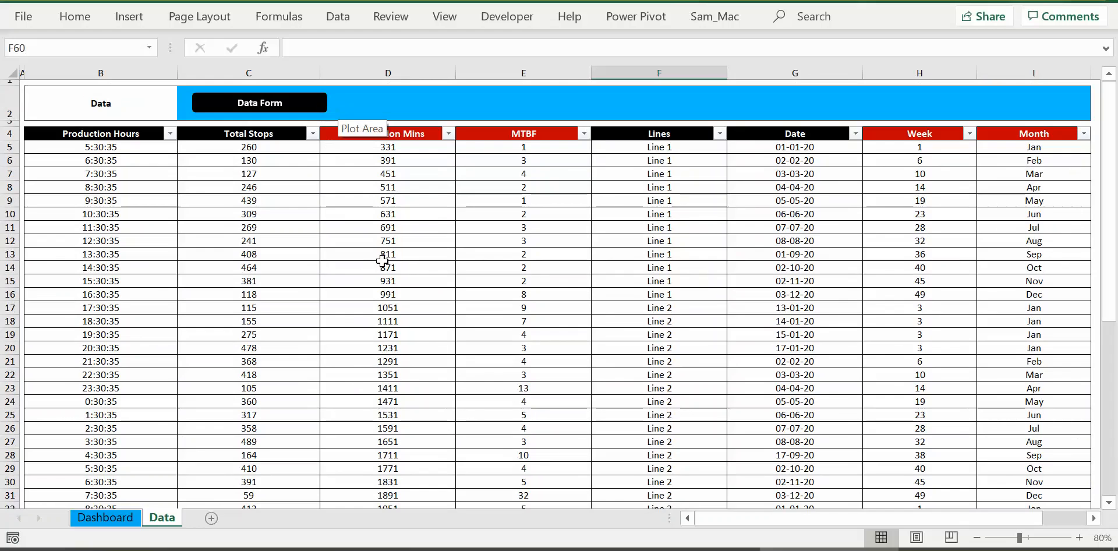
{"action": "scroll", "coordinate": [369, 252], "scroll_direction": "down", "scroll_amount": 6}
{"action": "scroll", "coordinate": [359, 252], "scroll_direction": "down", "scroll_amount": 2}
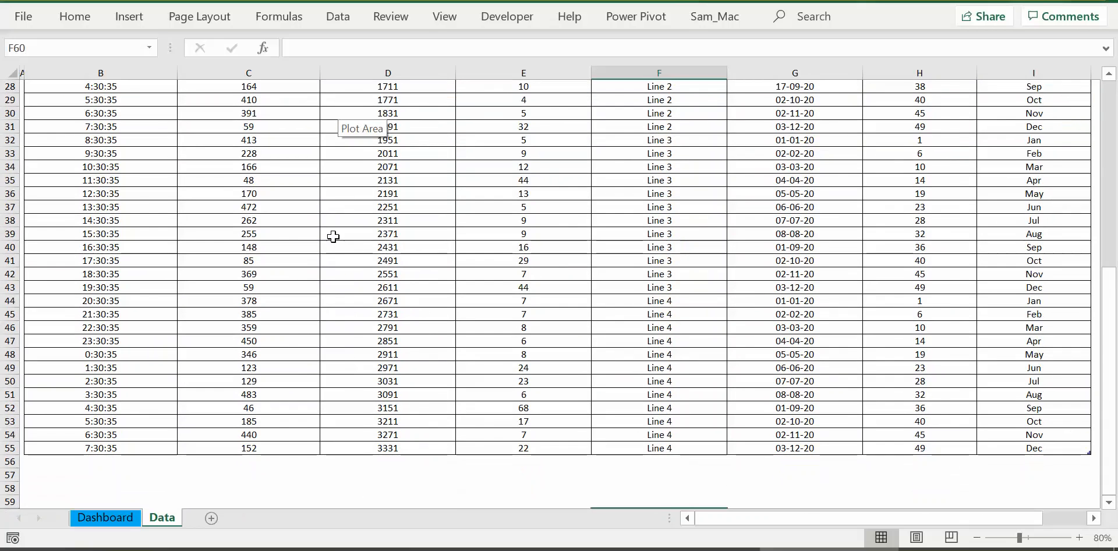
{"action": "scroll", "coordinate": [332, 237], "scroll_direction": "up", "scroll_amount": 9}
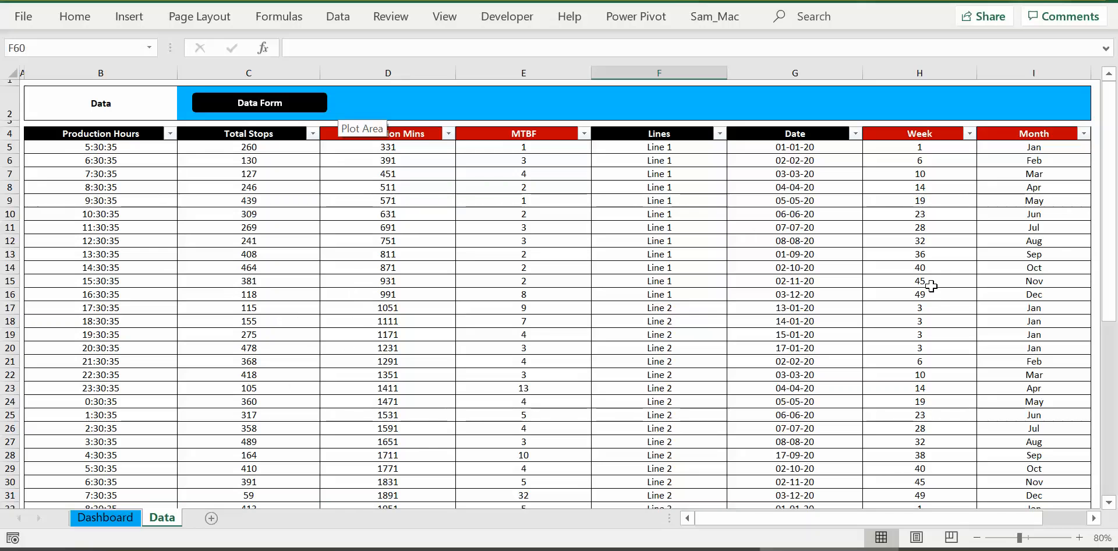
{"action": "left_click", "coordinate": [651, 318]}
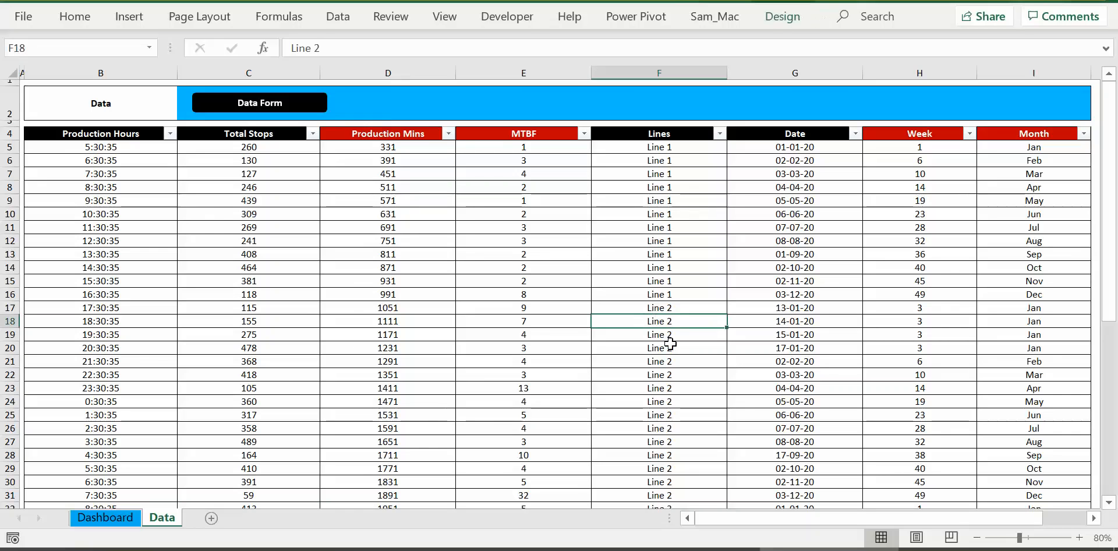
{"action": "scroll", "coordinate": [387, 236], "scroll_direction": "down", "scroll_amount": 1}
{"action": "scroll", "coordinate": [379, 241], "scroll_direction": "down", "scroll_amount": 8}
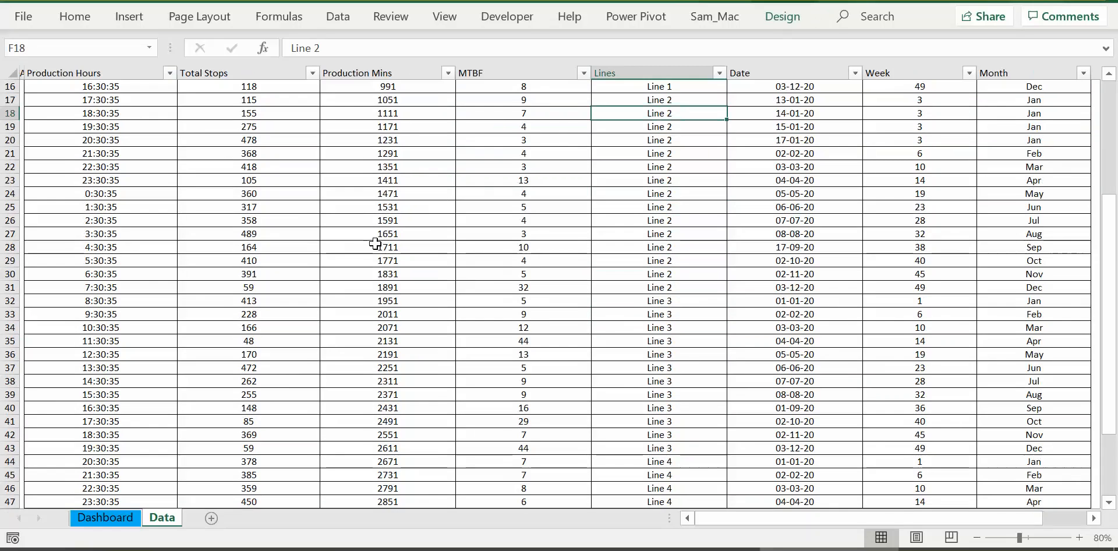
{"action": "scroll", "coordinate": [111, 233], "scroll_direction": "up", "scroll_amount": 9}
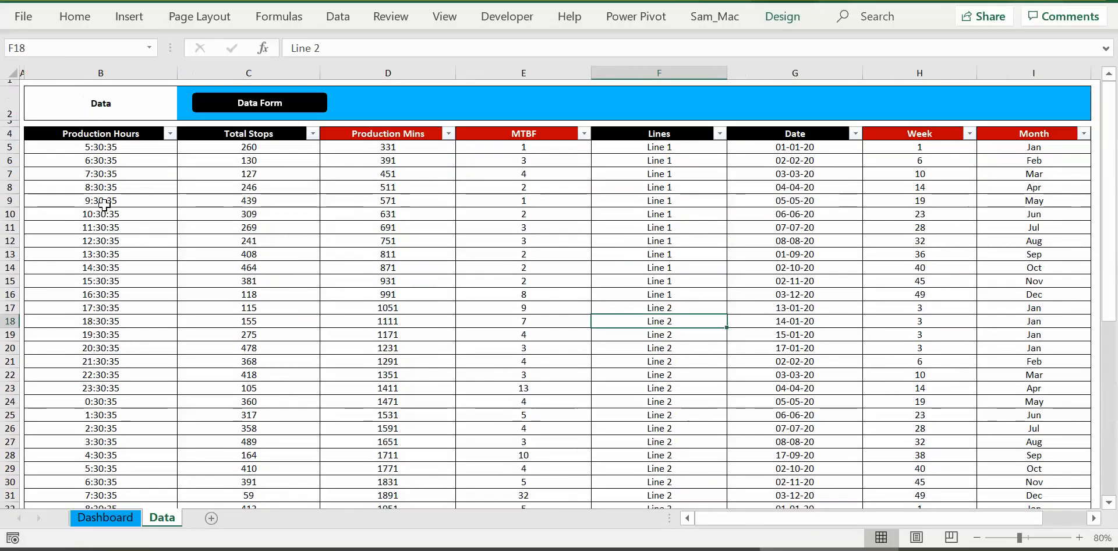
Freeze the panes at cell B5 so the title and header rows stay in view.
{"action": "left_click", "coordinate": [109, 150]}
{"action": "key", "text": "alt+w"}
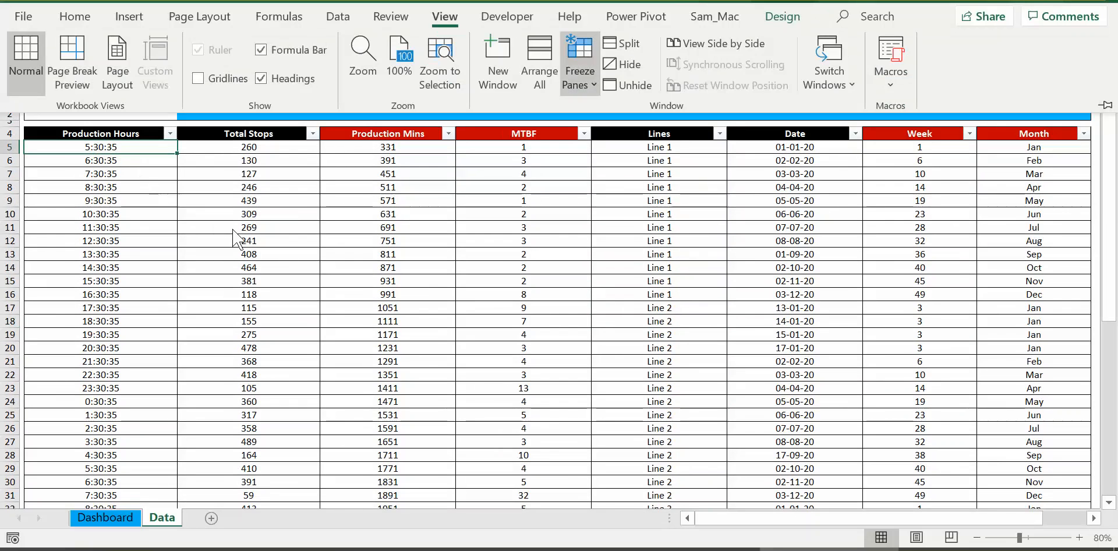
{"action": "key", "text": "Escape"}
Open the data entry form and browse the first few records, returning to the first one.
{"action": "left_click", "coordinate": [301, 115]}
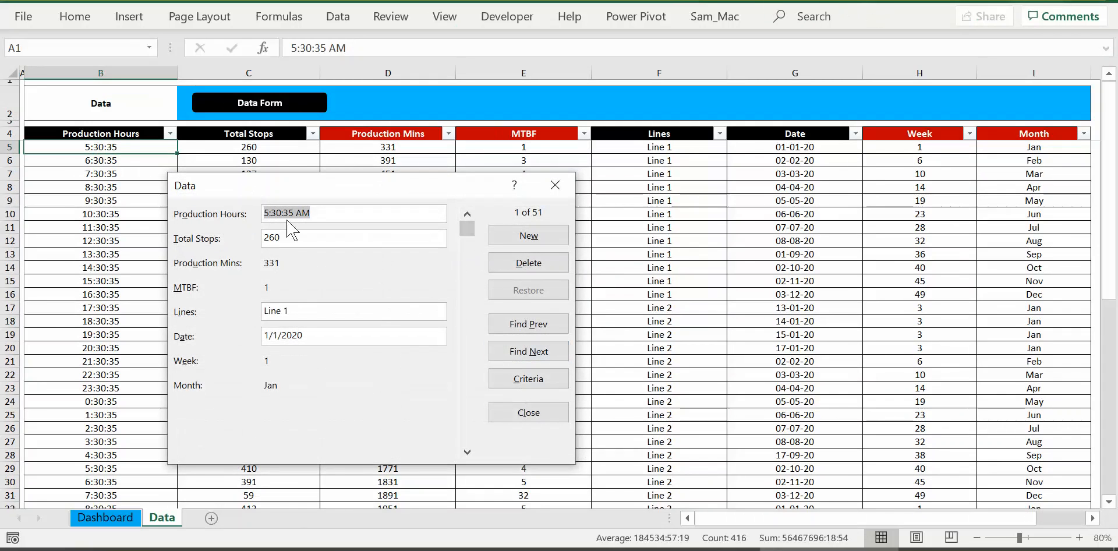
{"action": "left_click", "coordinate": [530, 352]}
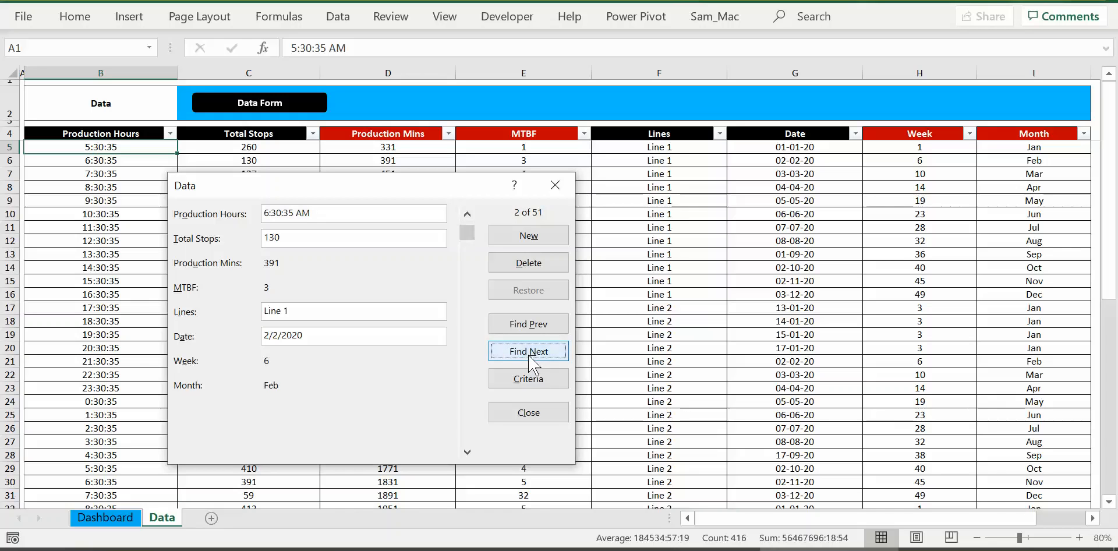
{"action": "left_click", "coordinate": [529, 353]}
{"action": "left_click", "coordinate": [528, 353]}
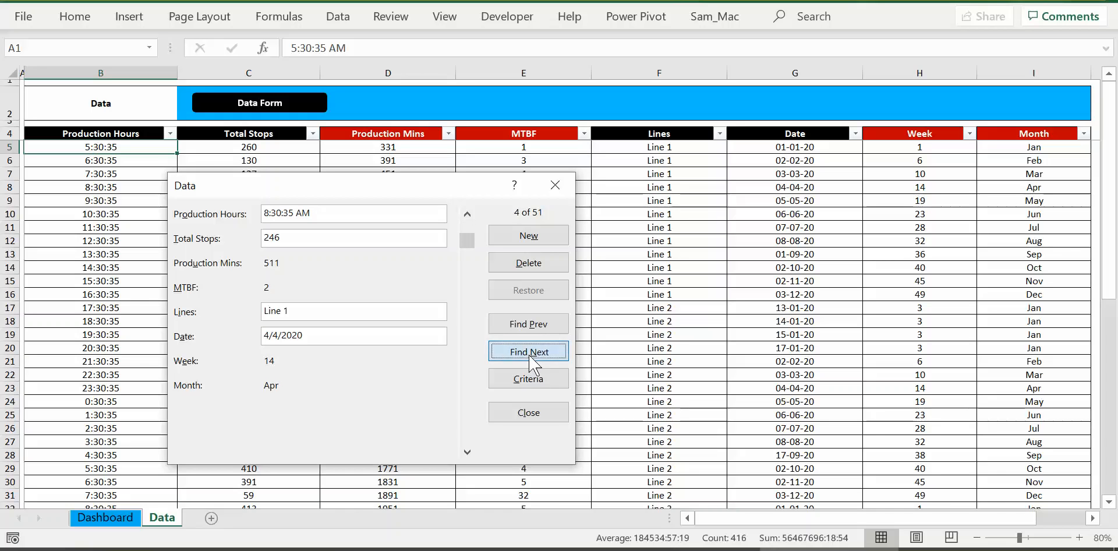
{"action": "left_click", "coordinate": [529, 352]}
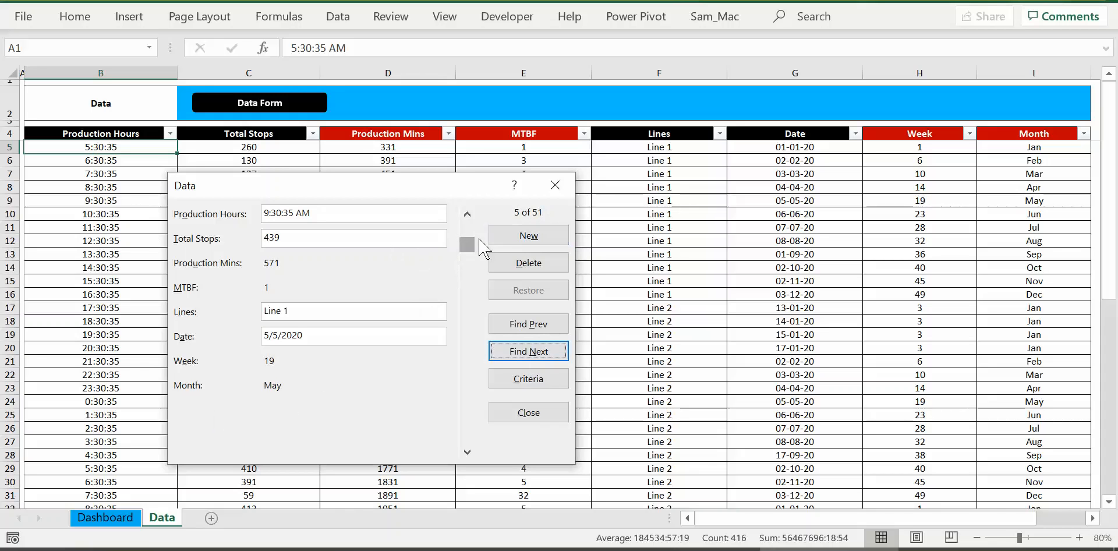
{"action": "left_click_drag", "start_coordinate": [473, 237], "coordinate": [452, 246]}
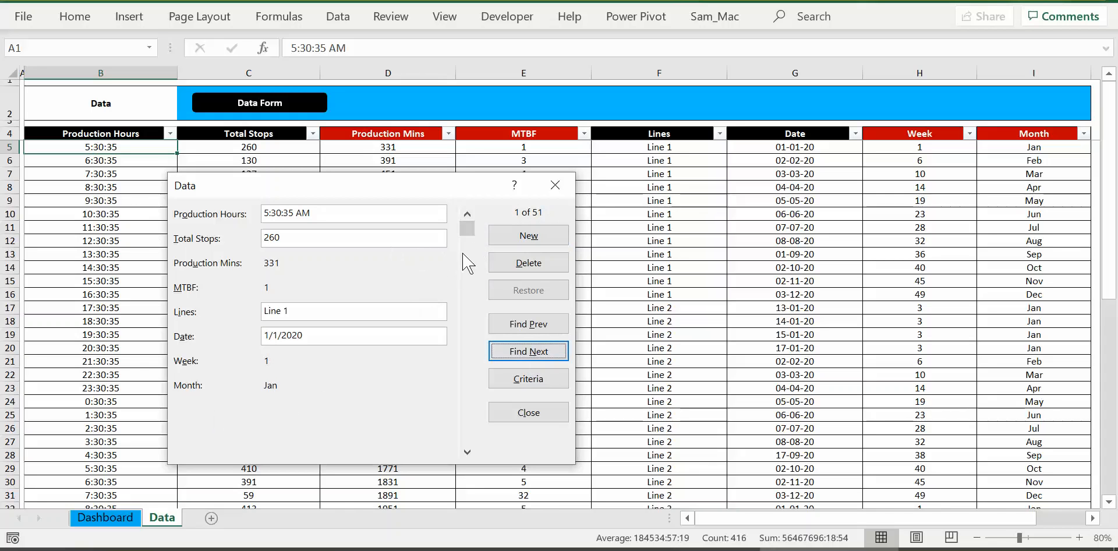
Start a new record in the form with Production Hours 5:30:25 am and Total Stops 300.
{"action": "left_click", "coordinate": [521, 237]}
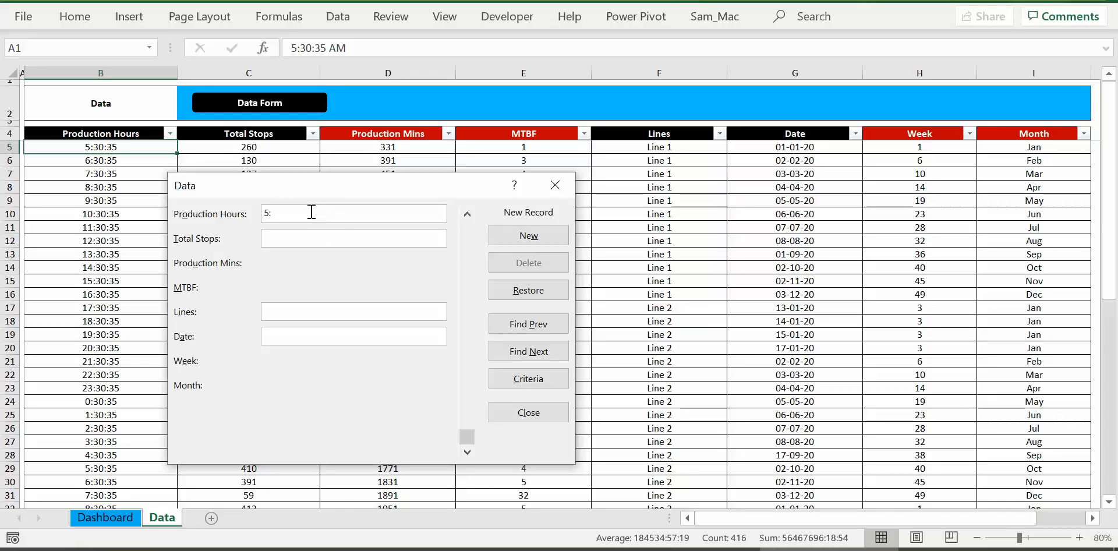
{"action": "key", "text": "BackSpace"}
{"action": "type", "text": ":2"}
{"action": "left_click", "coordinate": [341, 237]}
{"action": "type", "text": "3"}
Complete the record with Lines set to Line 1 and Date 12/12/2020, add it to the table and close the form.
{"action": "left_click", "coordinate": [306, 312]}
{"action": "type", "text": "Line 1"}
{"action": "left_click_drag", "start_coordinate": [295, 315], "coordinate": [260, 309]}
{"action": "left_click", "coordinate": [321, 314]}
{"action": "left_click_drag", "start_coordinate": [290, 310], "coordinate": [256, 309]}
{"action": "type", "text": "20"}
{"action": "type", "text": "/"}
{"action": "key", "text": "BackSpace"}
{"action": "key", "text": "BackSpace"}
{"action": "key", "text": "BackSpace"}
{"action": "type", "text": "2/2020"}
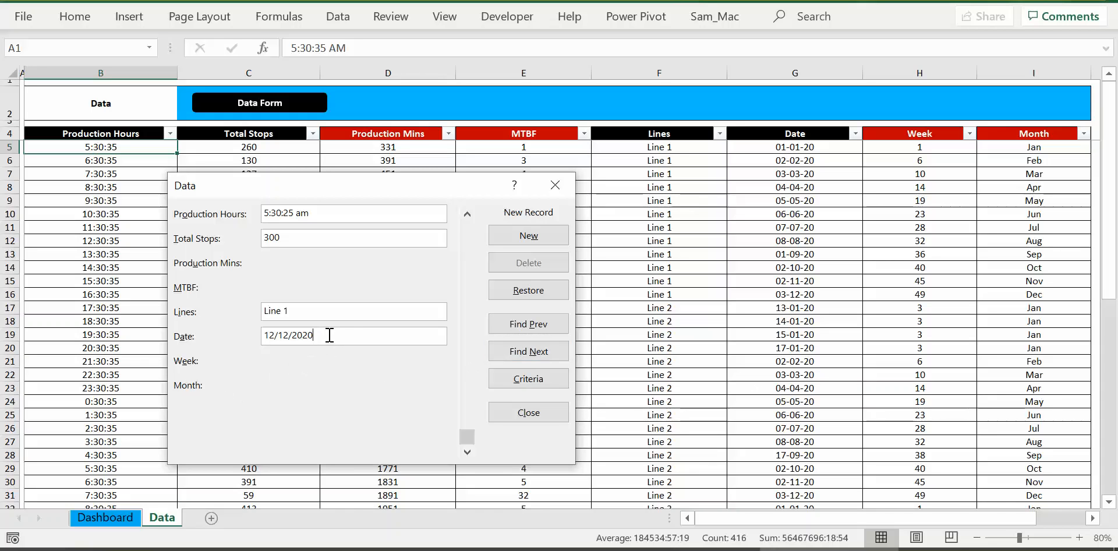
{"action": "key", "text": "Return"}
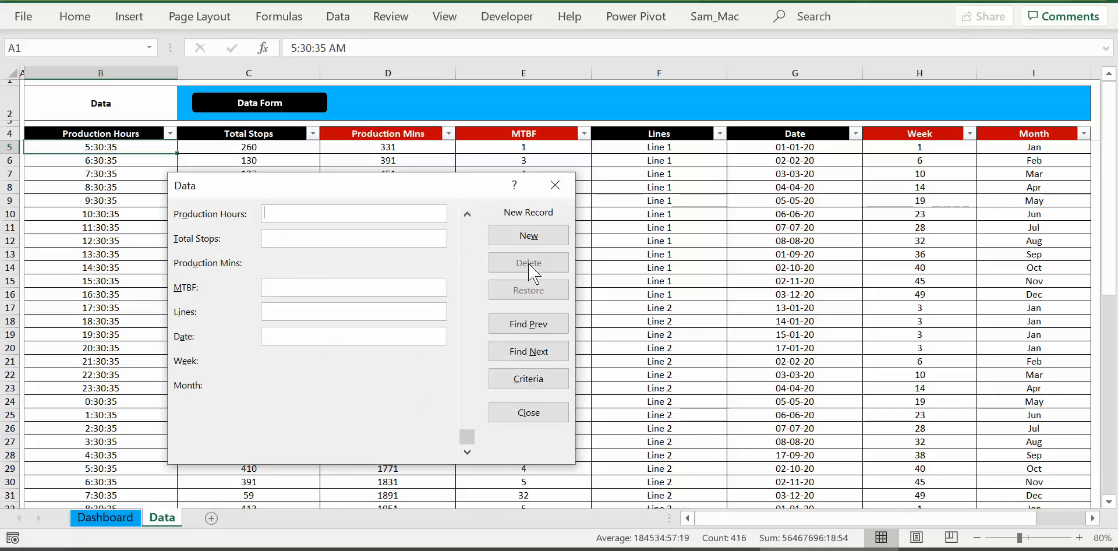
{"action": "left_click", "coordinate": [555, 185]}
Inspect the new record in row 56, comparing its Production Mins and MTBF cells with the row above, and glance at the Dashboard sheet.
{"action": "scroll", "coordinate": [189, 377], "scroll_direction": "down", "scroll_amount": 10}
{"action": "scroll", "coordinate": [175, 375], "scroll_direction": "down", "scroll_amount": 4}
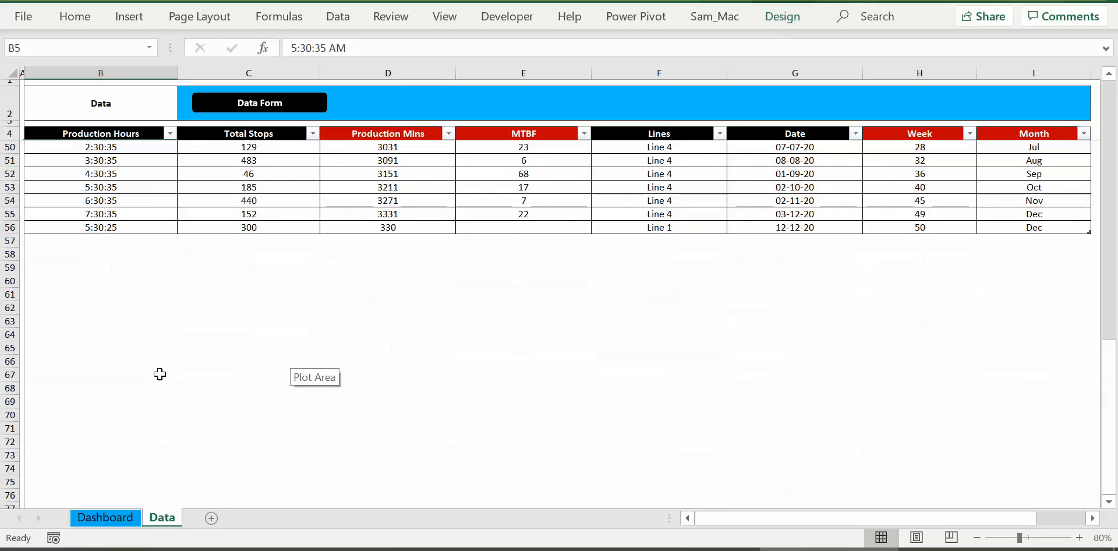
{"action": "scroll", "coordinate": [154, 367], "scroll_direction": "up", "scroll_amount": 3}
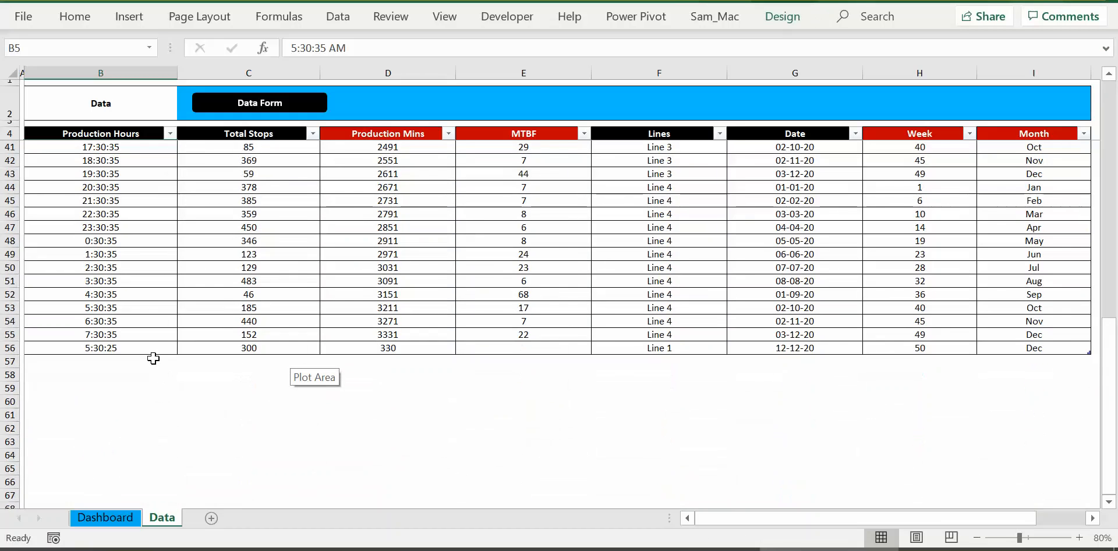
{"action": "left_click", "coordinate": [11, 348]}
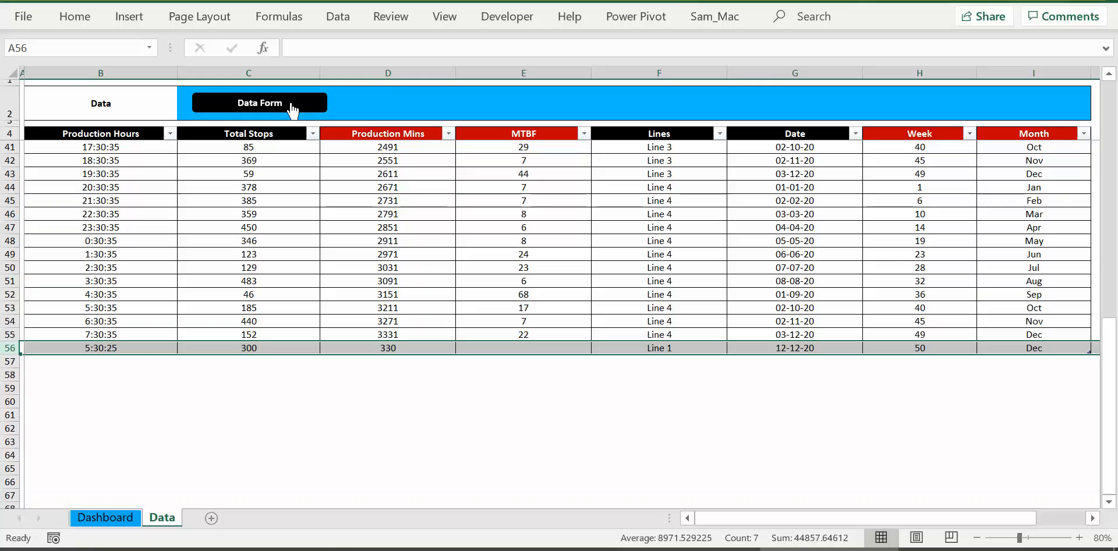
{"action": "left_click", "coordinate": [690, 348]}
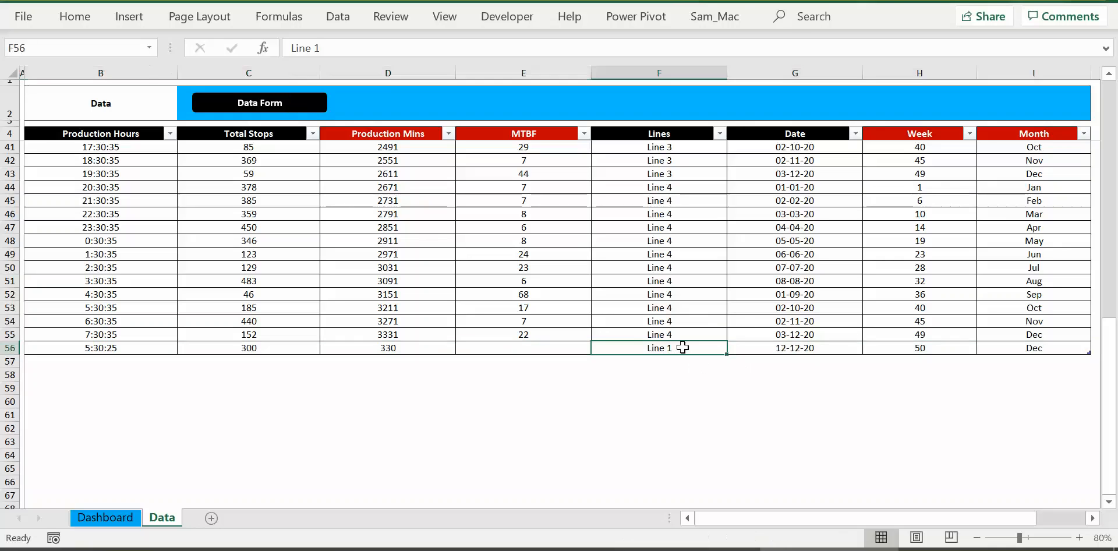
{"action": "left_click", "coordinate": [429, 348]}
{"action": "left_click", "coordinate": [513, 350]}
{"action": "key", "text": "Up"}
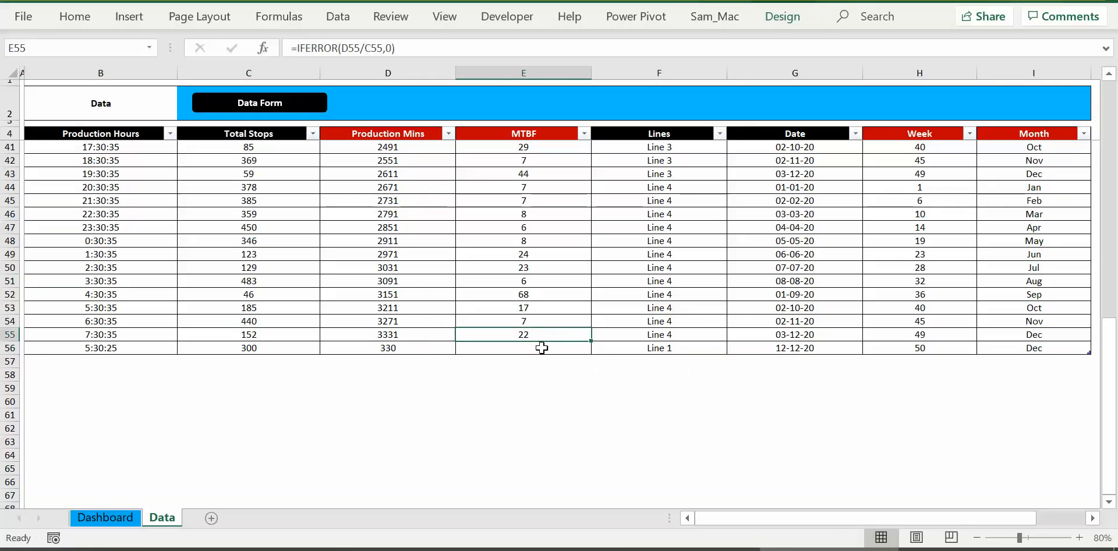
{"action": "left_click", "coordinate": [541, 369]}
{"action": "left_click", "coordinate": [548, 337]}
{"action": "left_click", "coordinate": [542, 349]}
{"action": "left_click", "coordinate": [436, 351]}
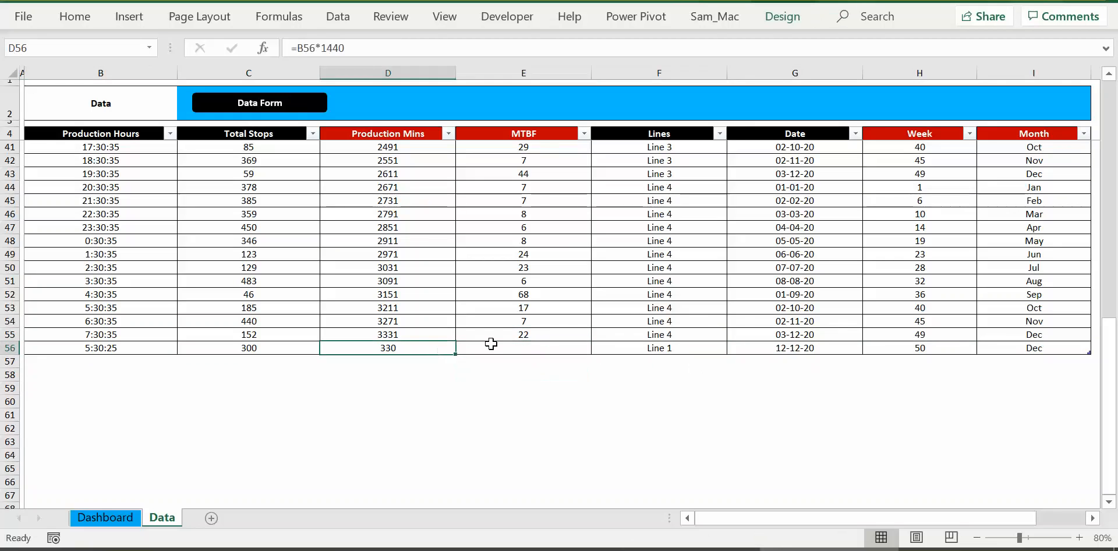
{"action": "left_click", "coordinate": [505, 347]}
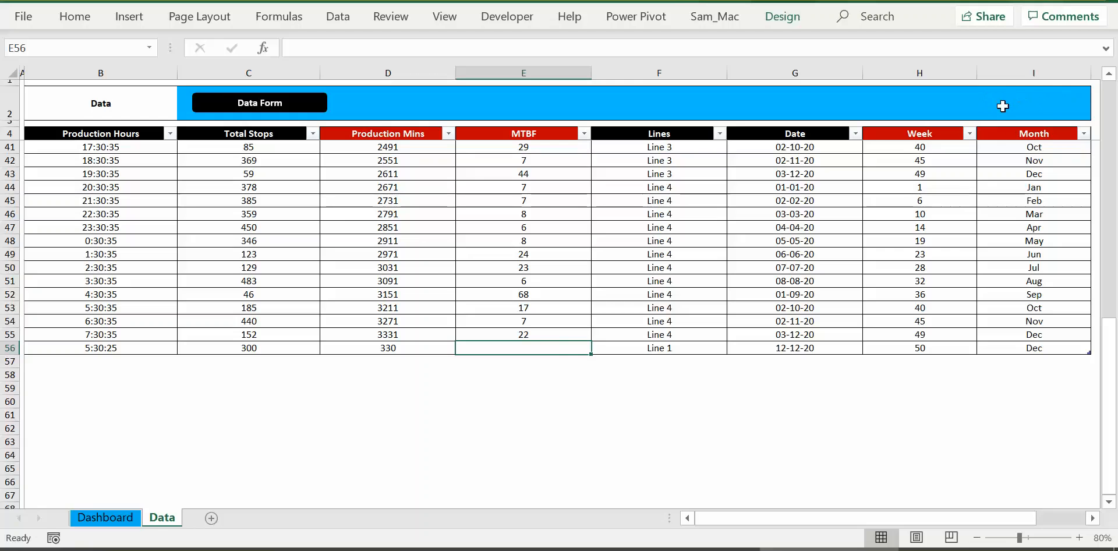
{"action": "left_click", "coordinate": [105, 517]}
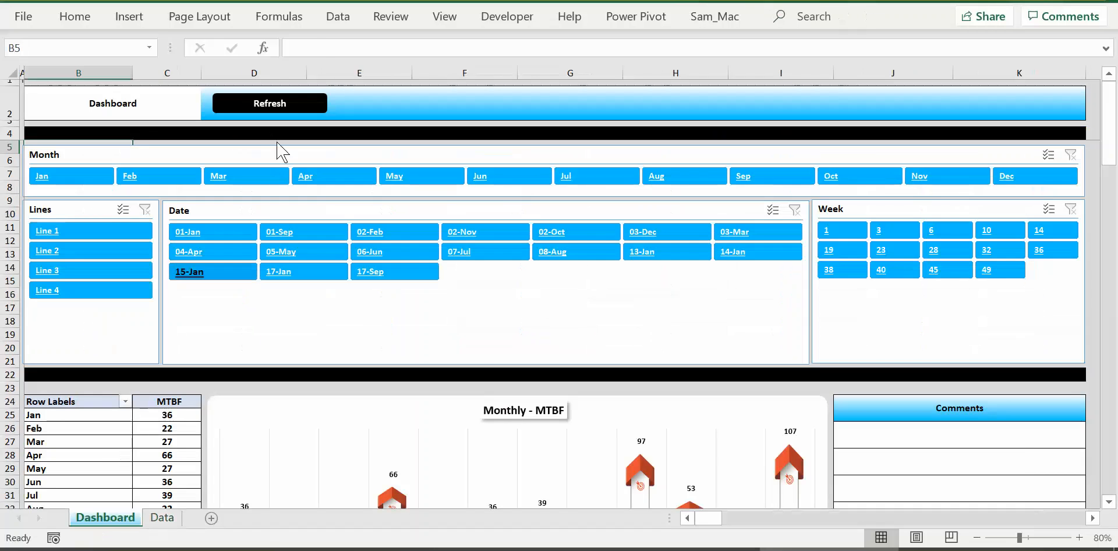
{"action": "left_click", "coordinate": [163, 517]}
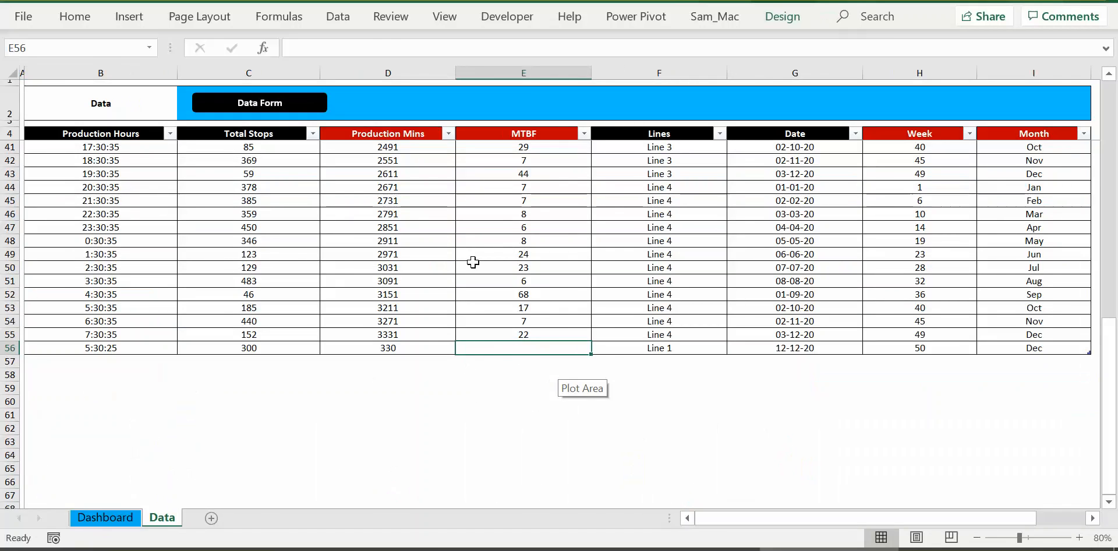
Fill the MTBF formula from cell E55 down into E56.
{"action": "left_click", "coordinate": [589, 339]}
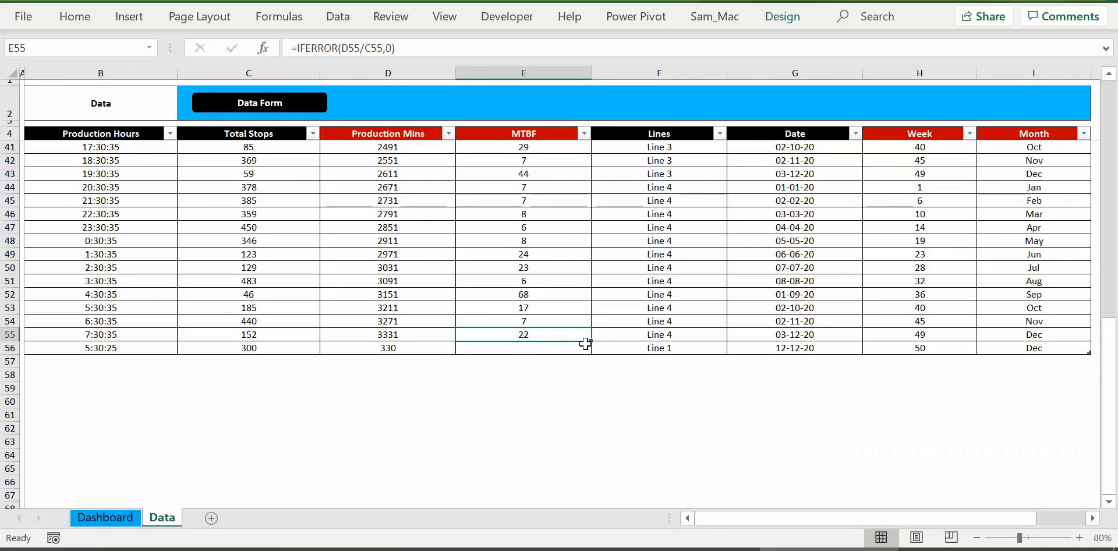
{"action": "left_click_drag", "start_coordinate": [590, 345], "coordinate": [585, 352]}
{"action": "left_click", "coordinate": [508, 401]}
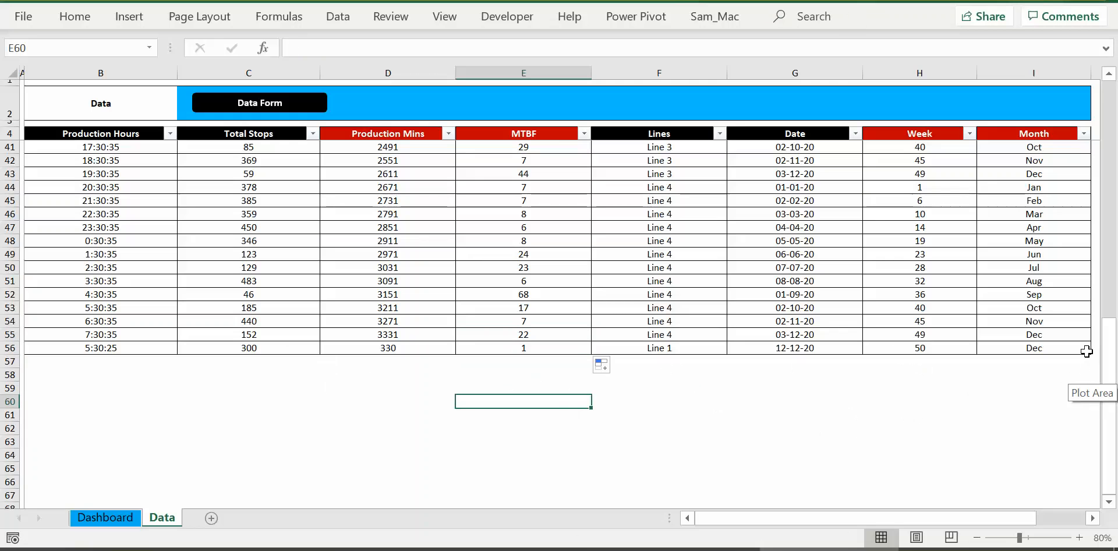
{"action": "left_click", "coordinate": [1055, 389]}
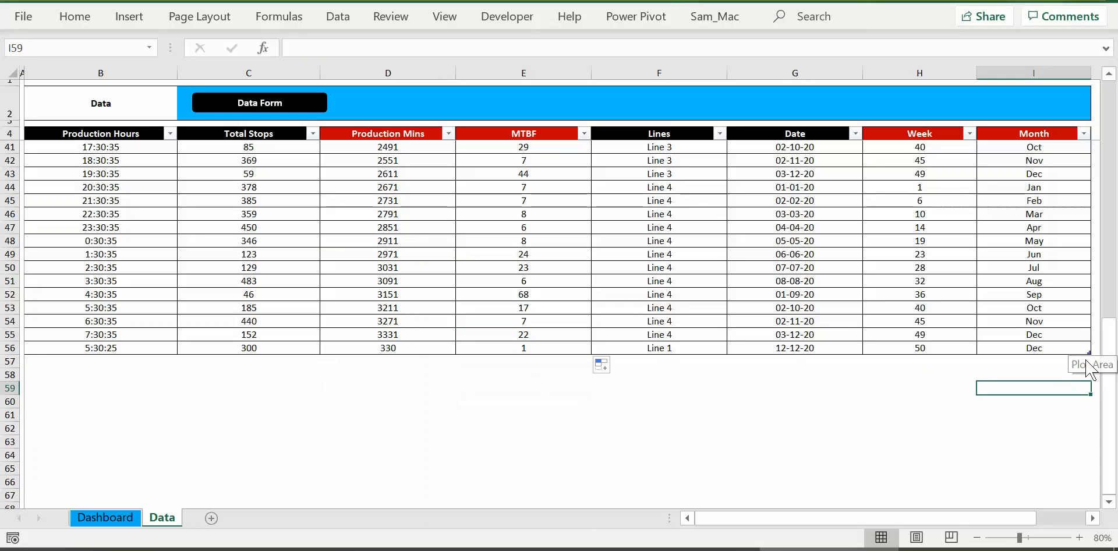
{"action": "left_click", "coordinate": [1078, 375]}
{"action": "left_click", "coordinate": [405, 16]}
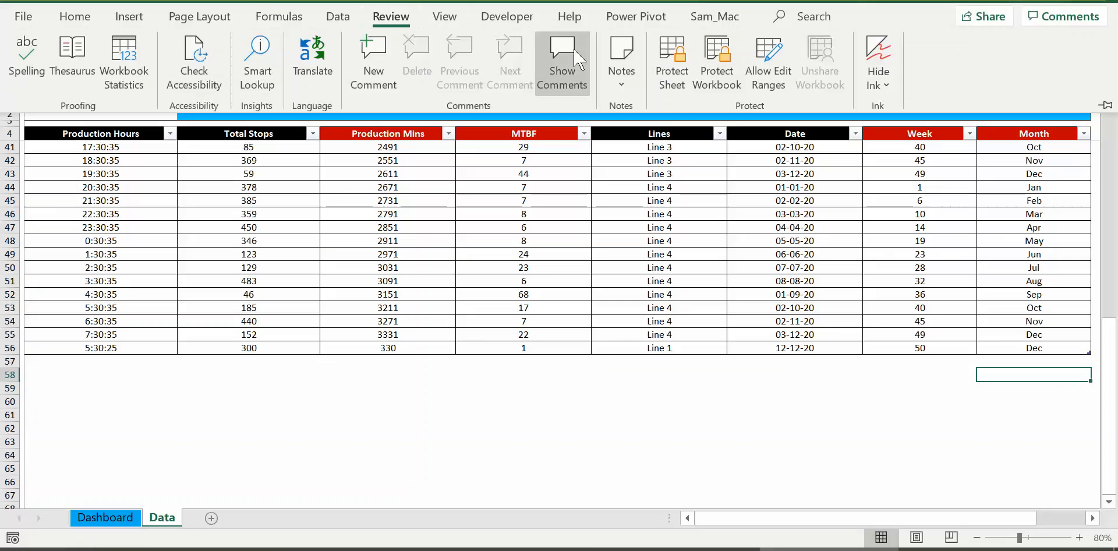
{"action": "left_click", "coordinate": [918, 374]}
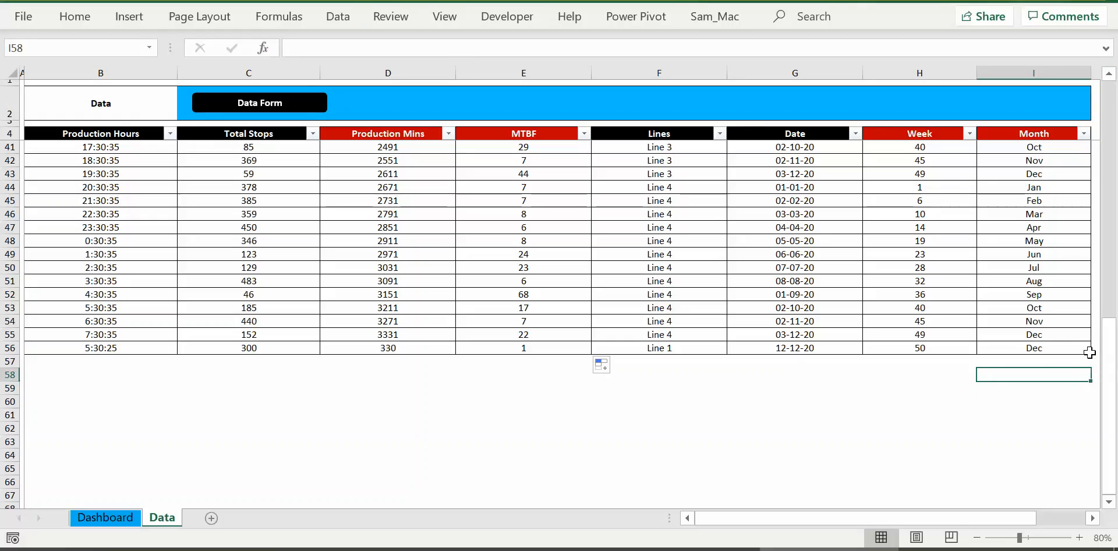
{"action": "left_click", "coordinate": [1090, 353]}
{"action": "left_click", "coordinate": [1085, 375]}
{"action": "left_click", "coordinate": [1077, 345]}
{"action": "left_click", "coordinate": [1037, 325]}
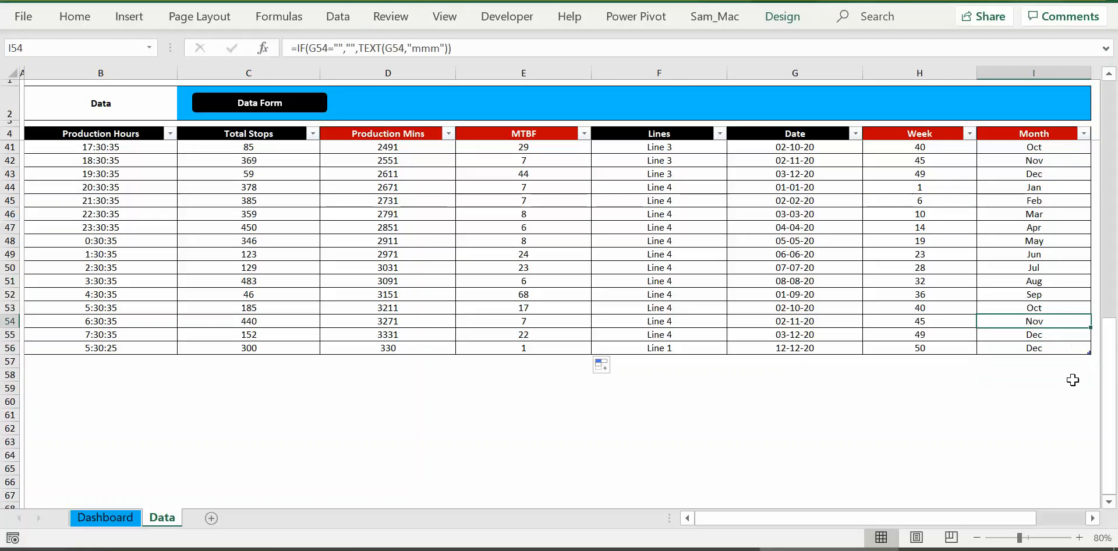
{"action": "left_click", "coordinate": [1000, 399]}
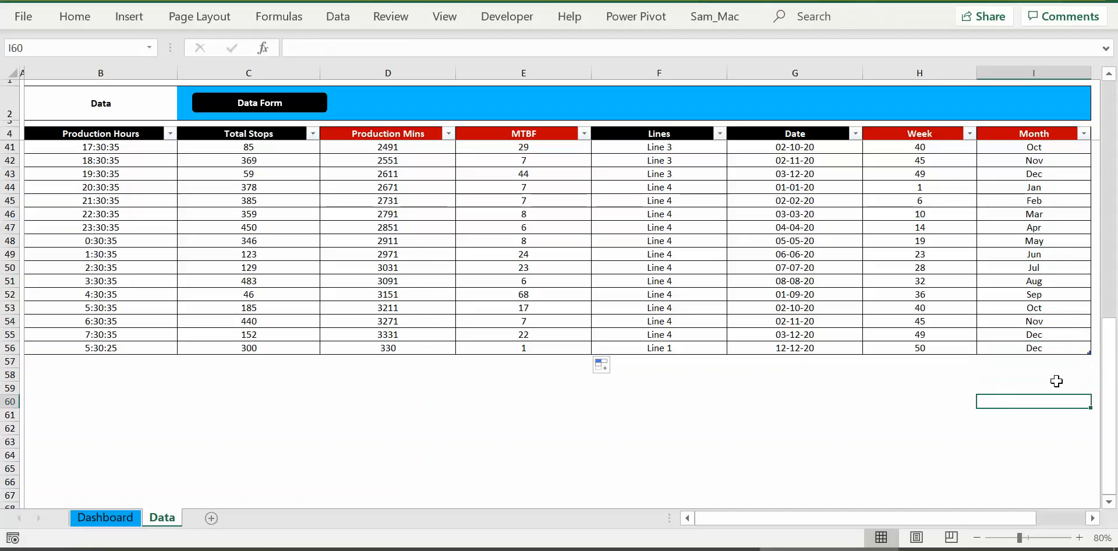
{"action": "left_click", "coordinate": [1088, 350]}
{"action": "left_click", "coordinate": [1079, 382]}
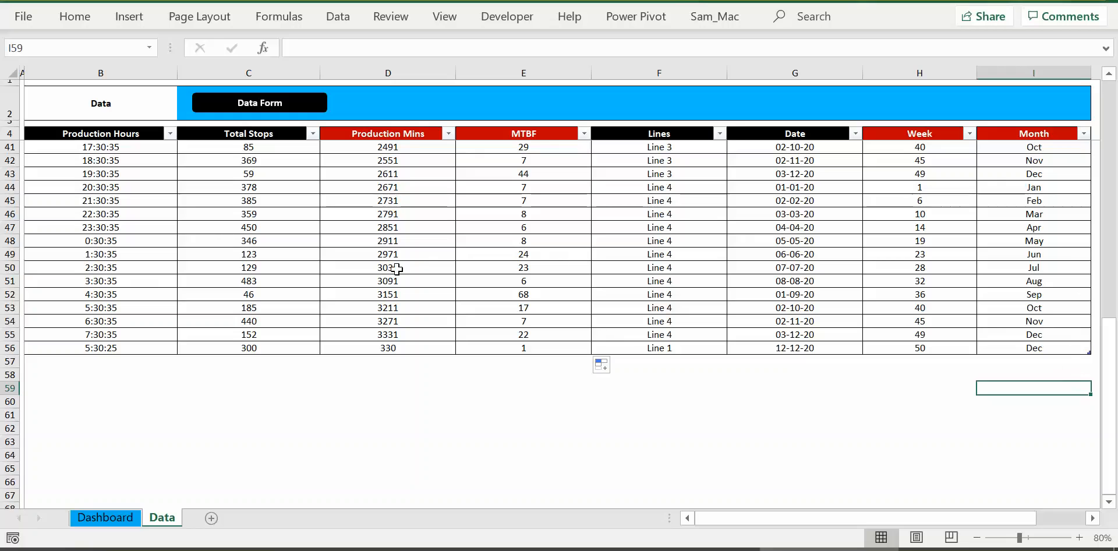
{"action": "left_click", "coordinate": [618, 264]}
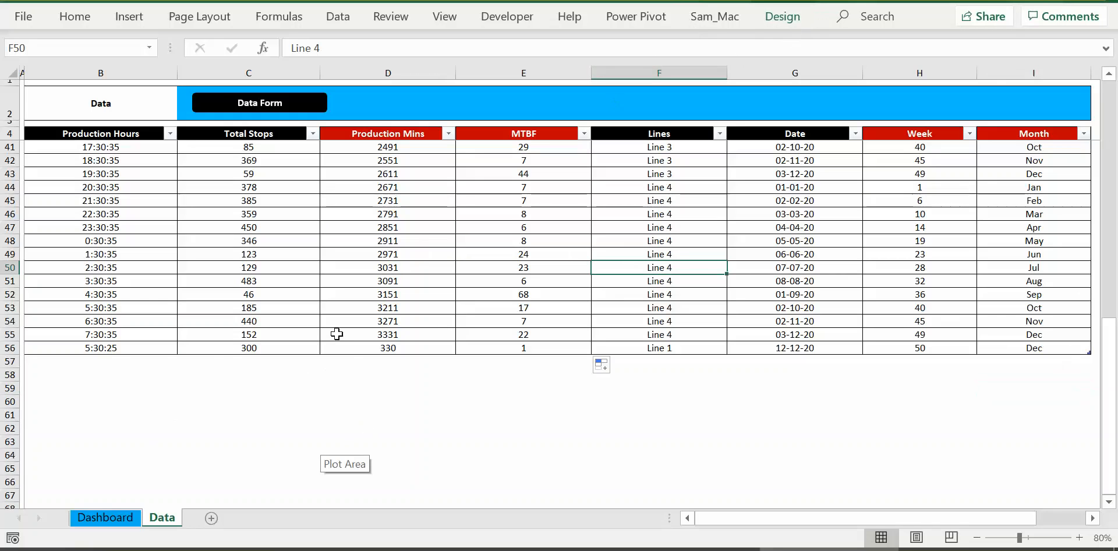
Select the new record's cells in row 56, from Production Hours to Month, to point it out in the table.
{"action": "left_click_drag", "start_coordinate": [104, 351], "coordinate": [1014, 344]}
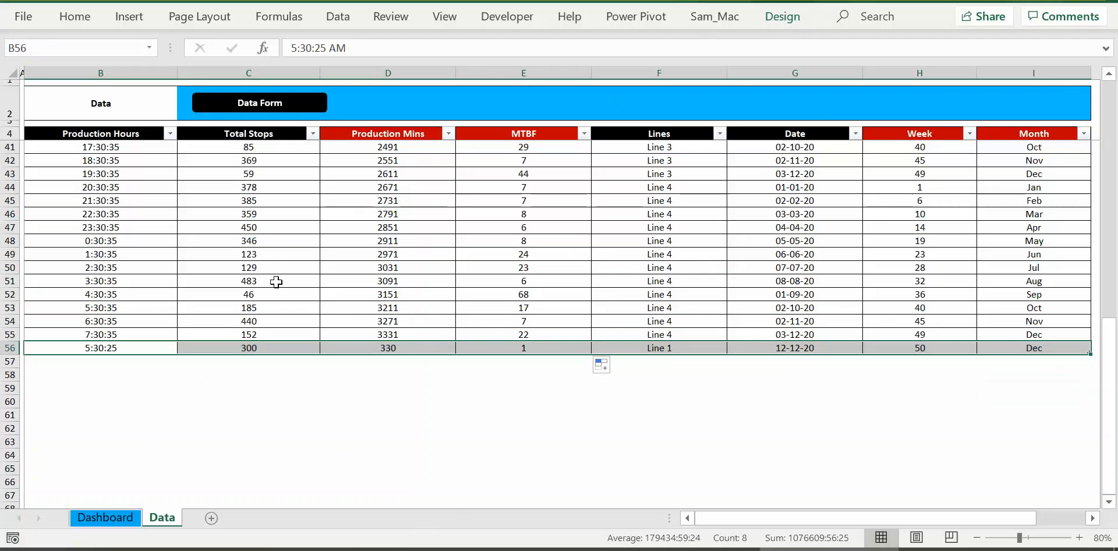
{"action": "scroll", "coordinate": [274, 281], "scroll_direction": "up", "scroll_amount": 11}
{"action": "scroll", "coordinate": [266, 268], "scroll_direction": "up", "scroll_amount": 1}
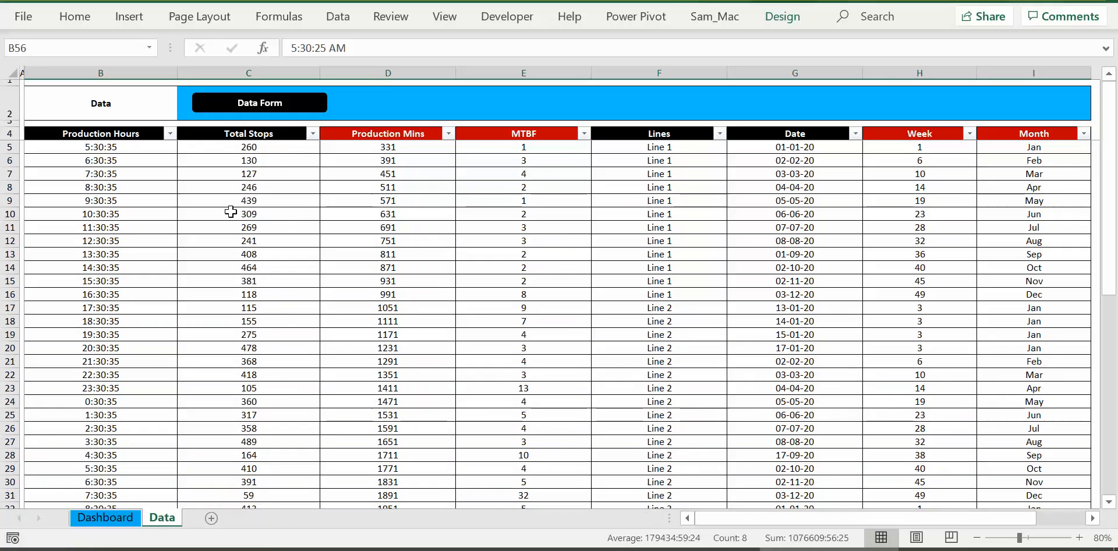
Open the data form and step forward through the records as far as record 15.
{"action": "left_click", "coordinate": [292, 108]}
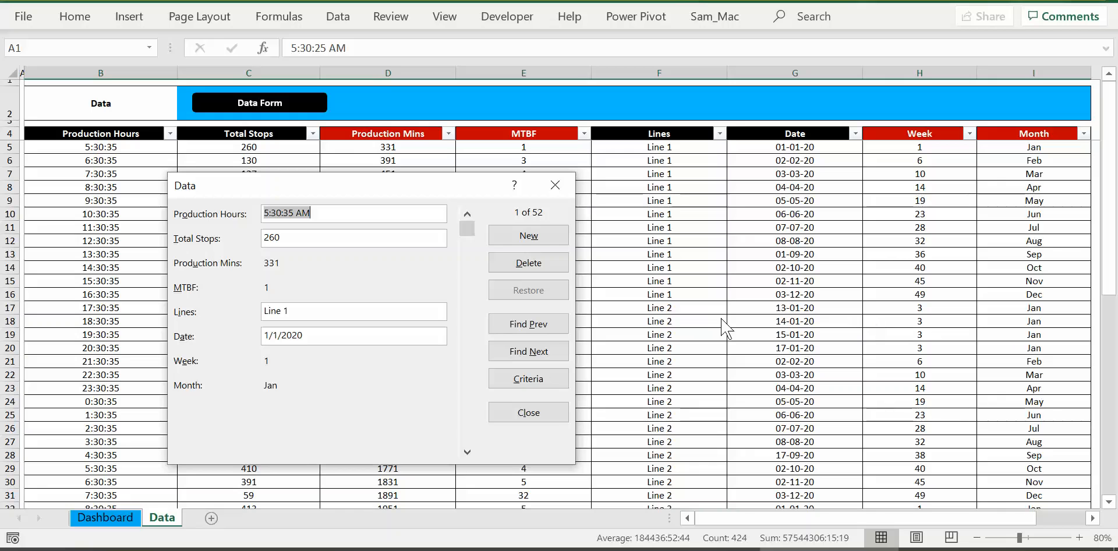
{"action": "left_click", "coordinate": [540, 353]}
{"action": "left_click", "coordinate": [540, 353]}
{"action": "left_click", "coordinate": [541, 355]}
{"action": "left_click", "coordinate": [546, 360]}
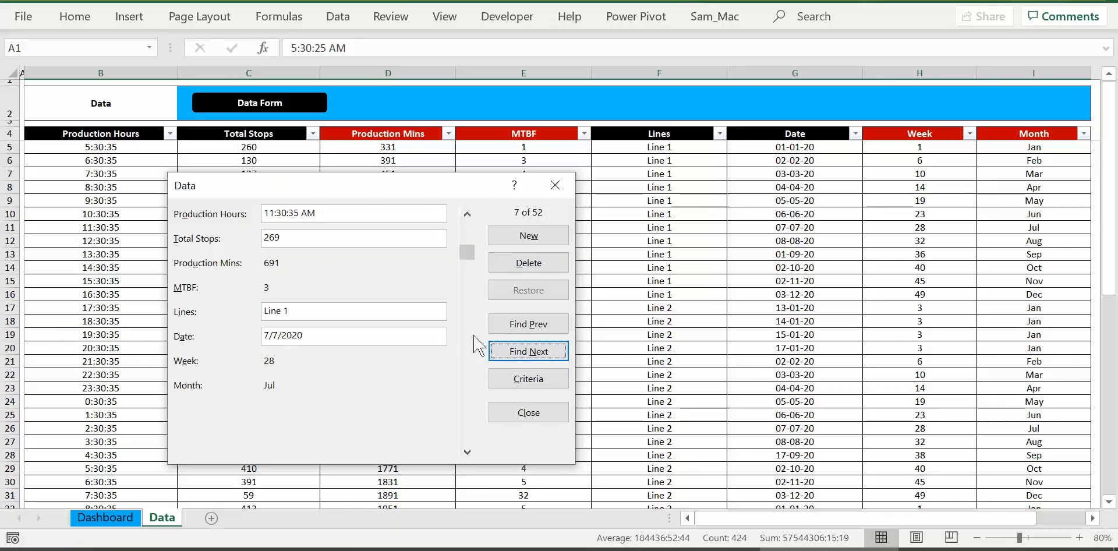
{"action": "left_click", "coordinate": [545, 354]}
{"action": "left_click", "coordinate": [545, 354]}
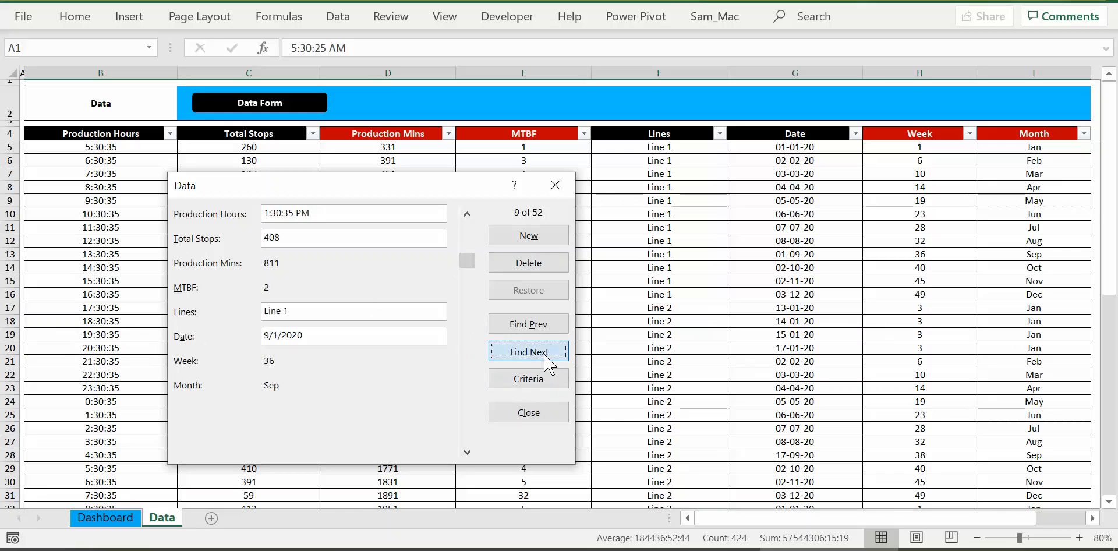
{"action": "left_click", "coordinate": [545, 354]}
{"action": "left_click", "coordinate": [545, 354]}
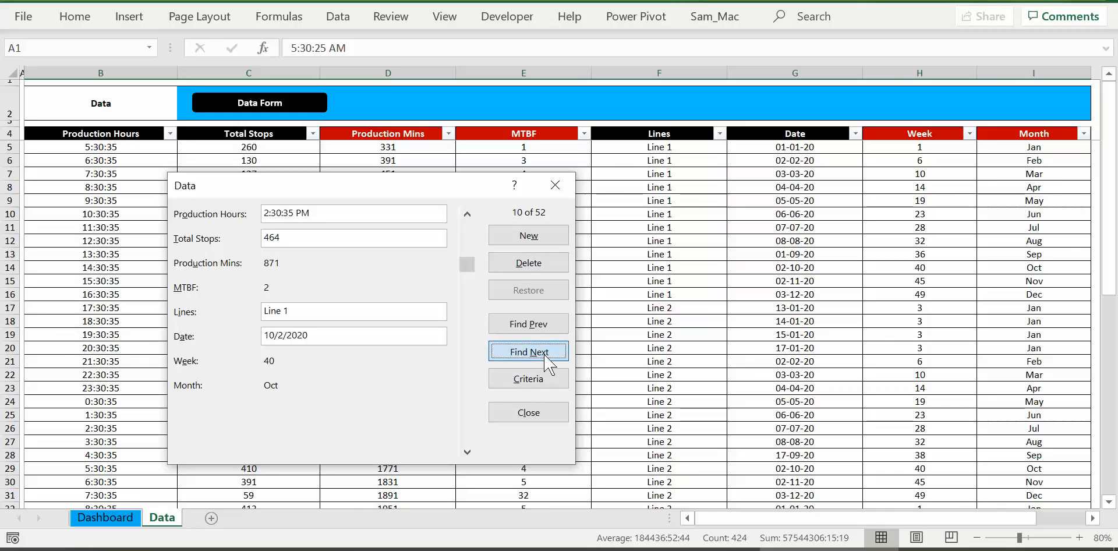
{"action": "left_click", "coordinate": [545, 354]}
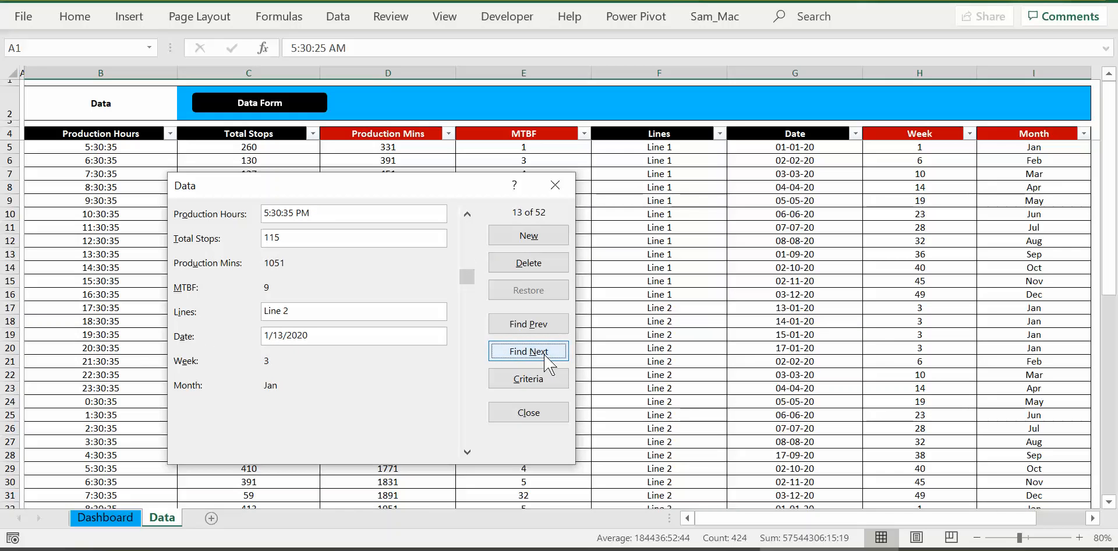
{"action": "left_click", "coordinate": [546, 354]}
{"action": "left_click", "coordinate": [545, 354]}
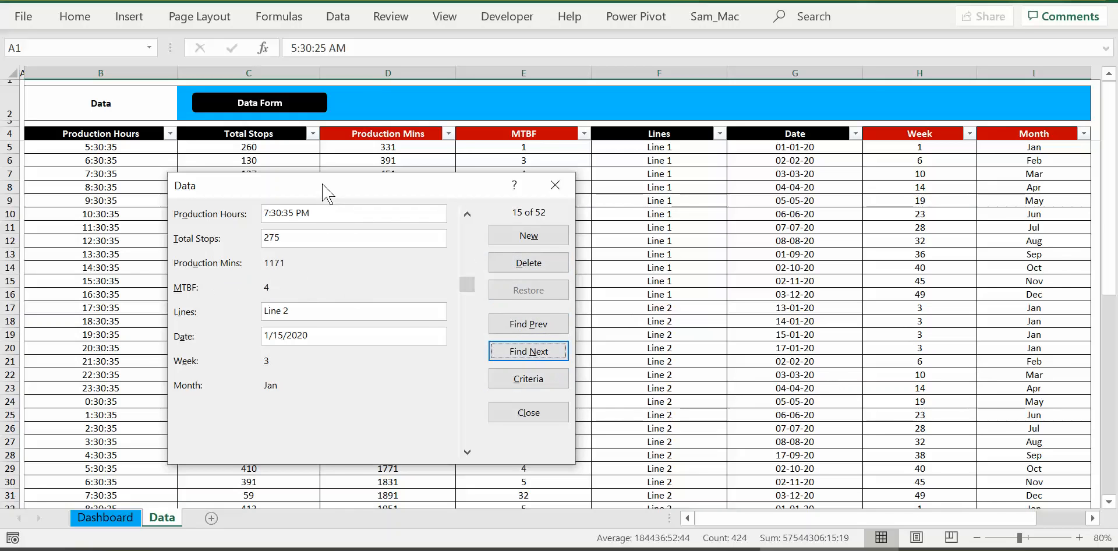
Move the form aside and permanently delete the displayed Line 2 record dated 1/15/2020.
{"action": "left_click_drag", "start_coordinate": [324, 190], "coordinate": [731, 195]}
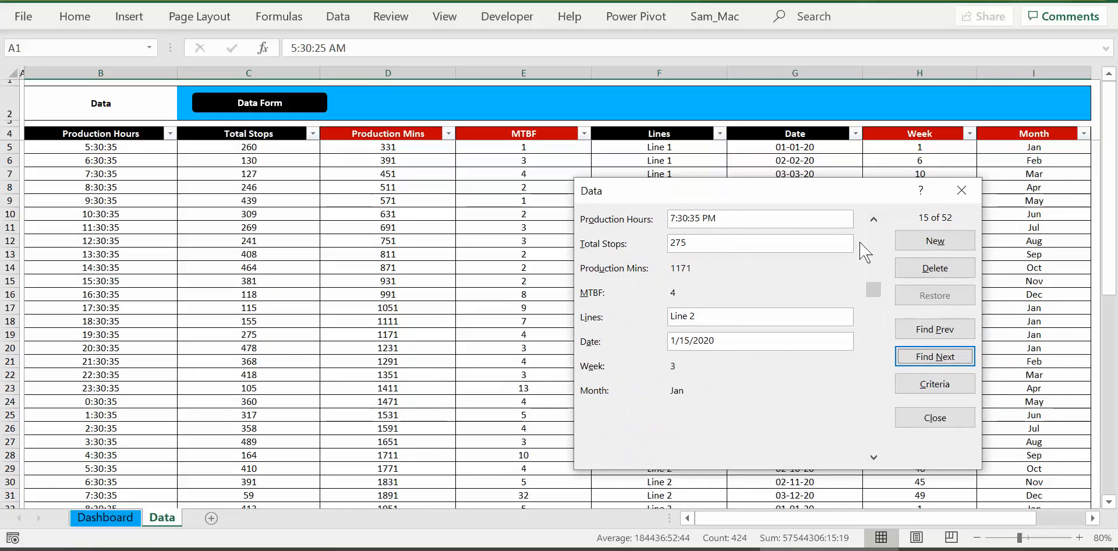
{"action": "left_click", "coordinate": [956, 270]}
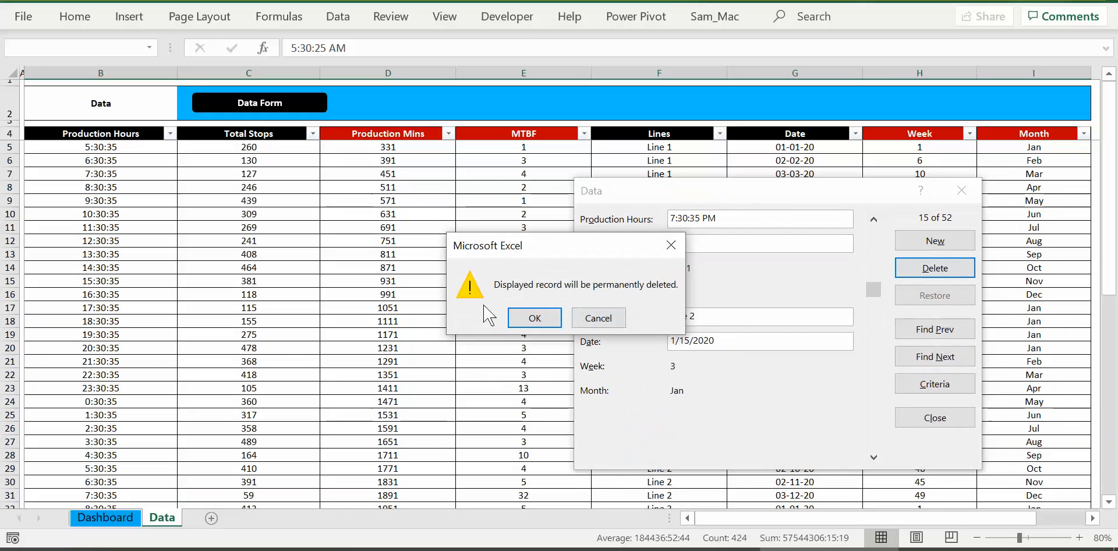
{"action": "left_click", "coordinate": [534, 324]}
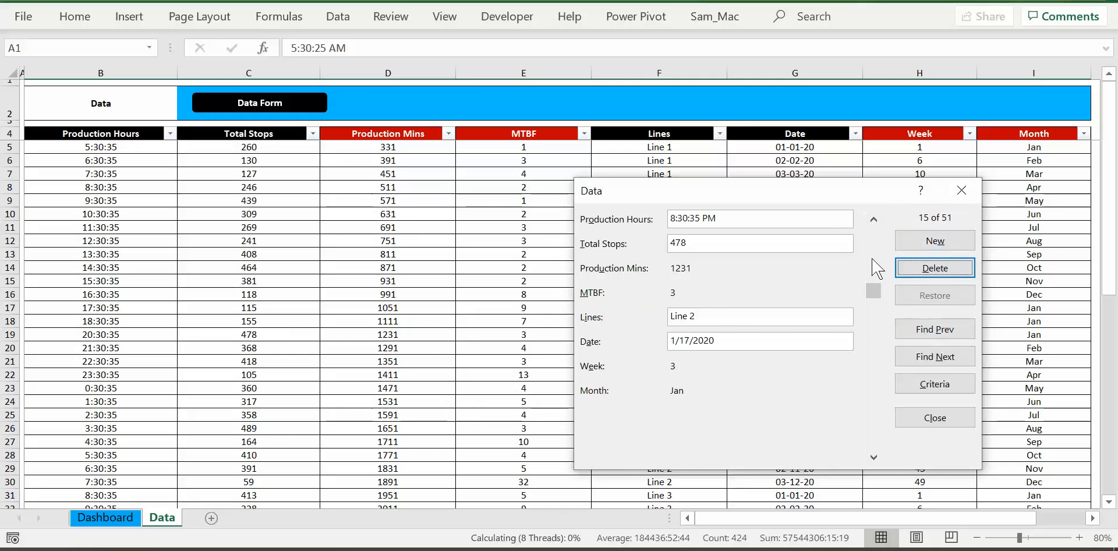
Set Production Hours to 6:30:35 AM in the form's first record and to 7:30:35 AM in the second.
{"action": "left_click_drag", "start_coordinate": [877, 298], "coordinate": [875, 378]}
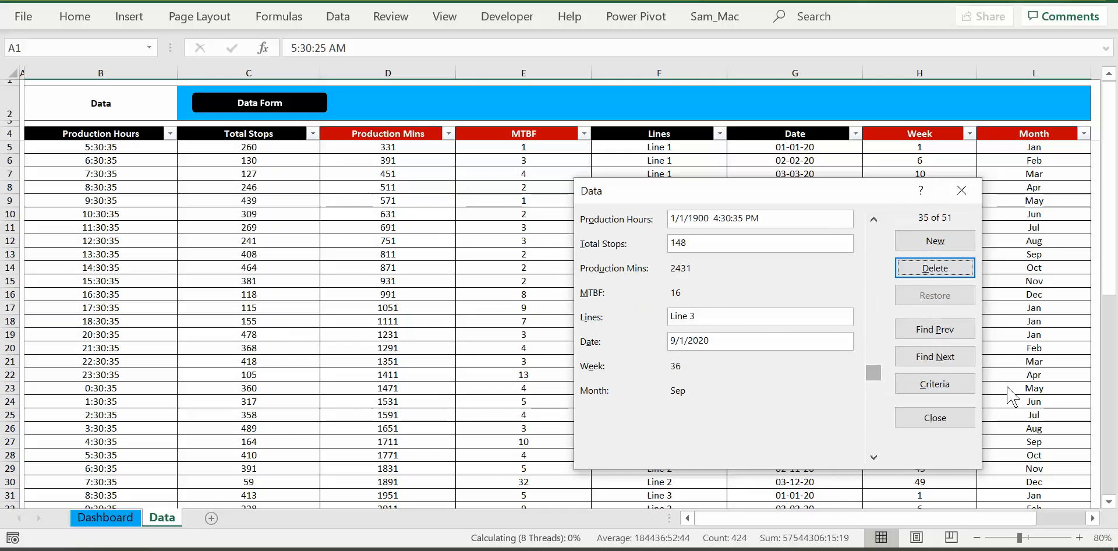
{"action": "left_click_drag", "start_coordinate": [872, 273], "coordinate": [874, 226]}
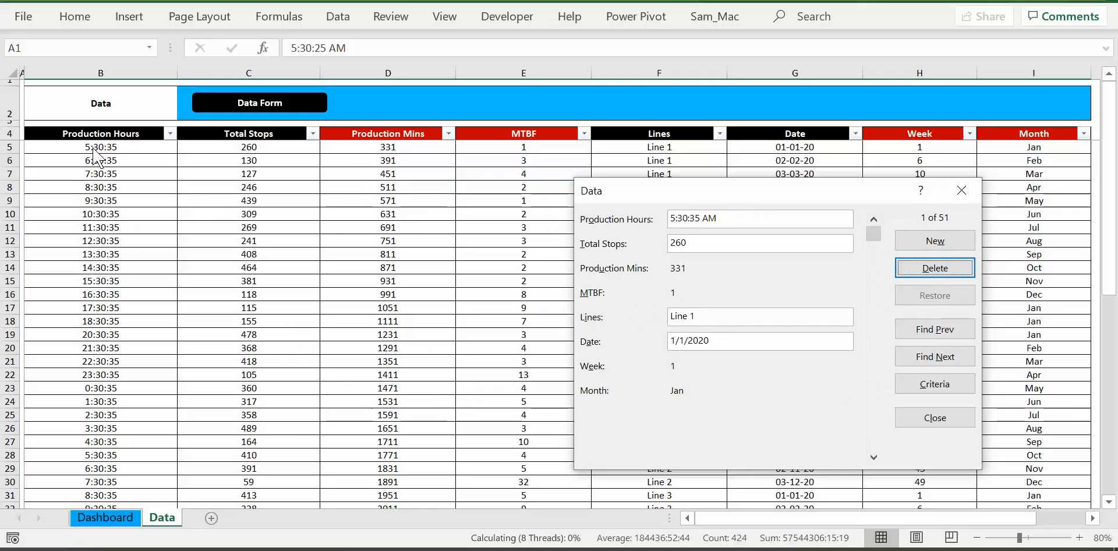
{"action": "left_click", "coordinate": [673, 218]}
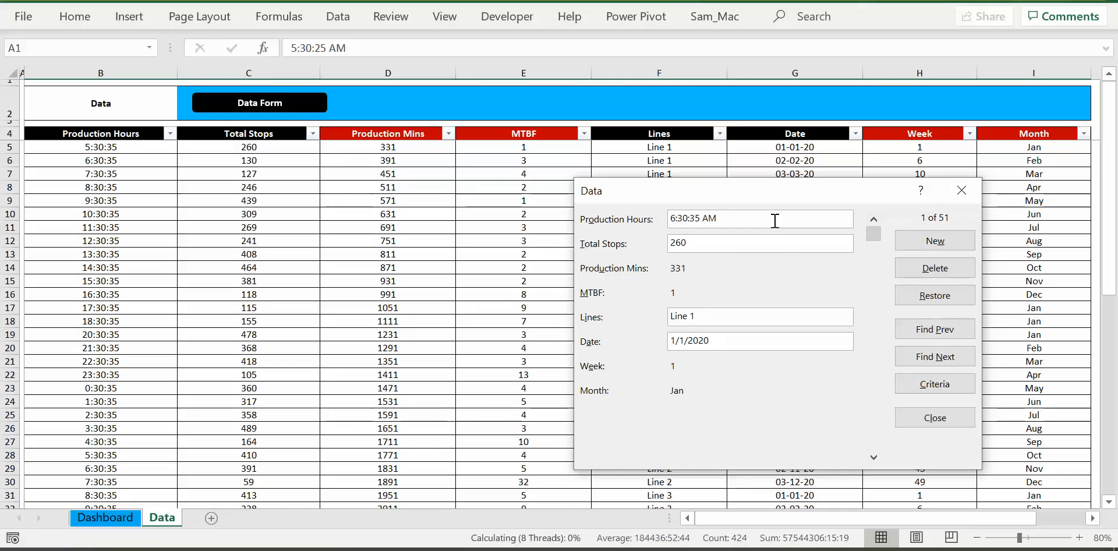
{"action": "key", "text": "Return"}
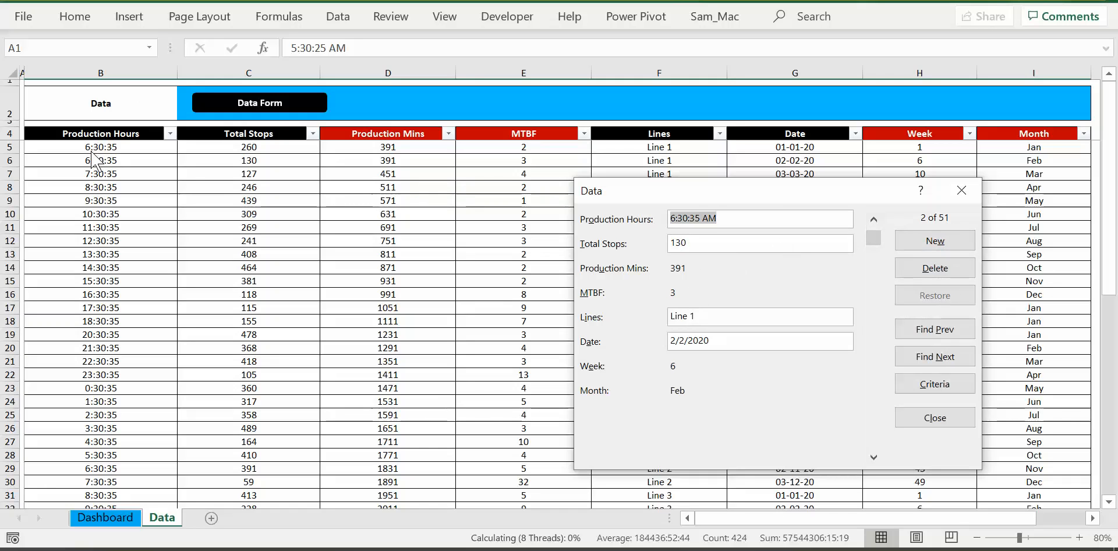
{"action": "left_click", "coordinate": [676, 219]}
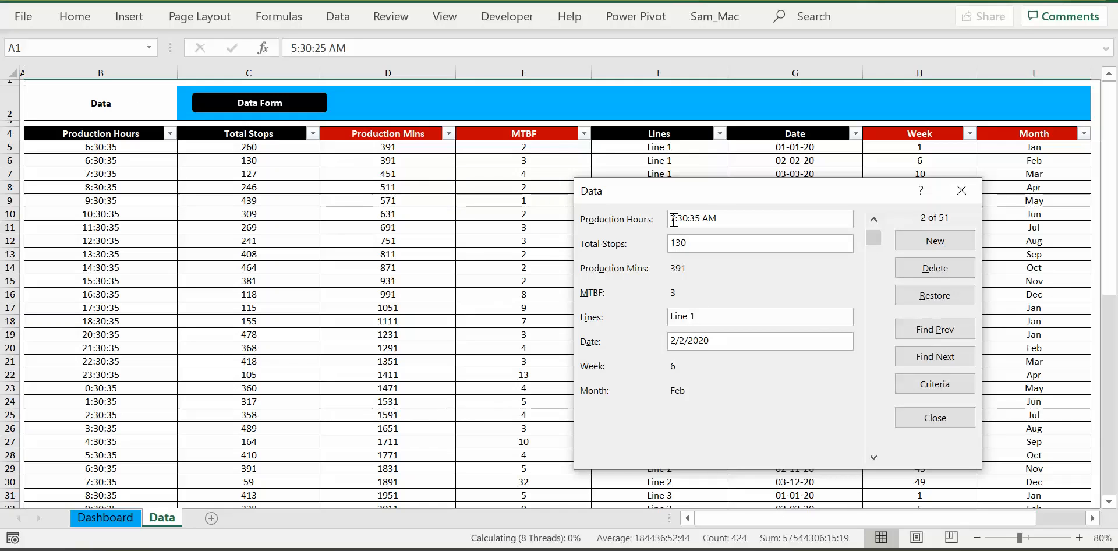
{"action": "key", "text": "Return"}
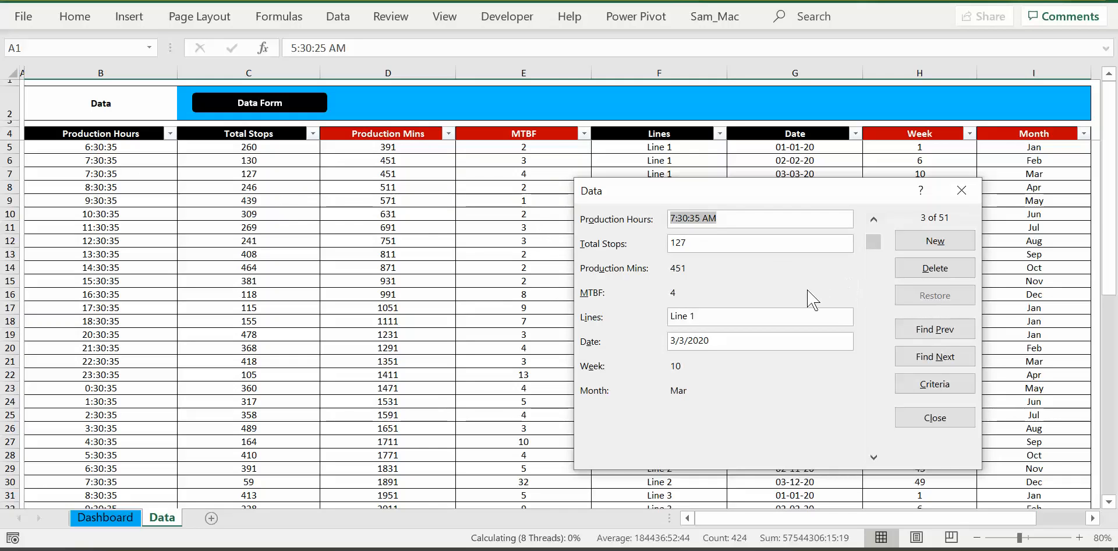
View the form's search criteria fields, return to the record view and close the form.
{"action": "left_click", "coordinate": [962, 389]}
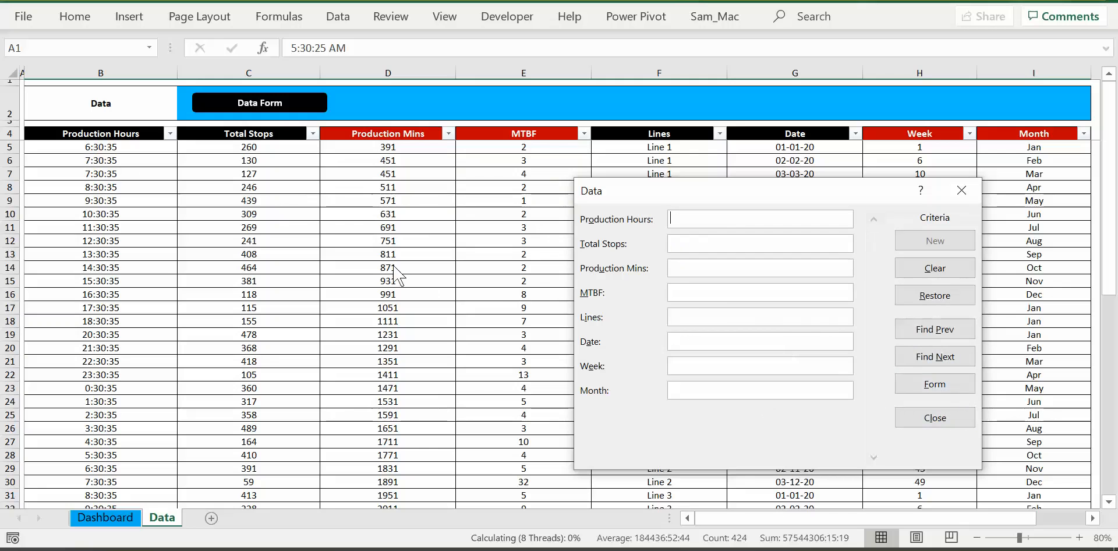
{"action": "left_click", "coordinate": [945, 394]}
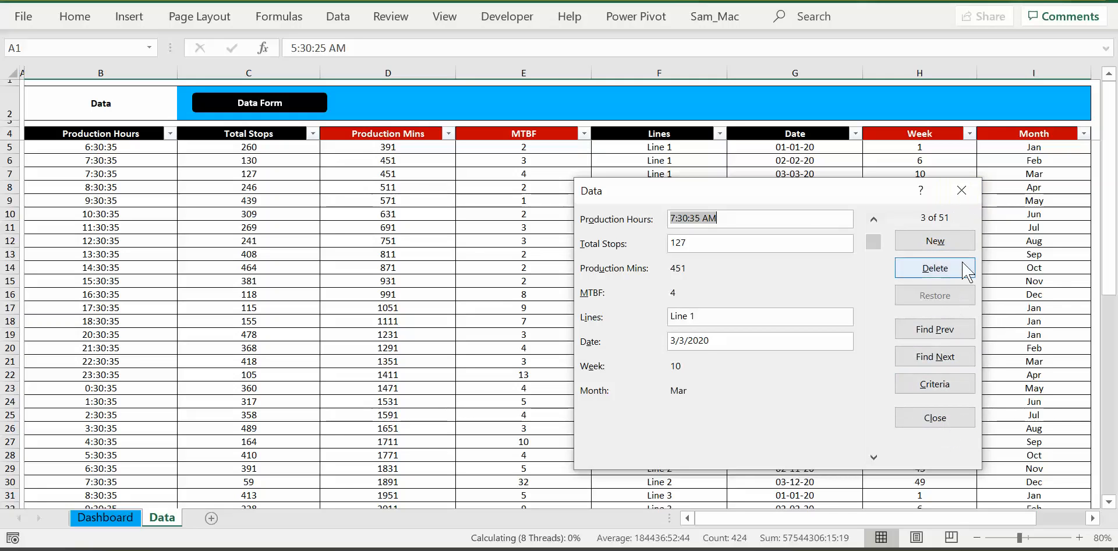
{"action": "left_click", "coordinate": [962, 190]}
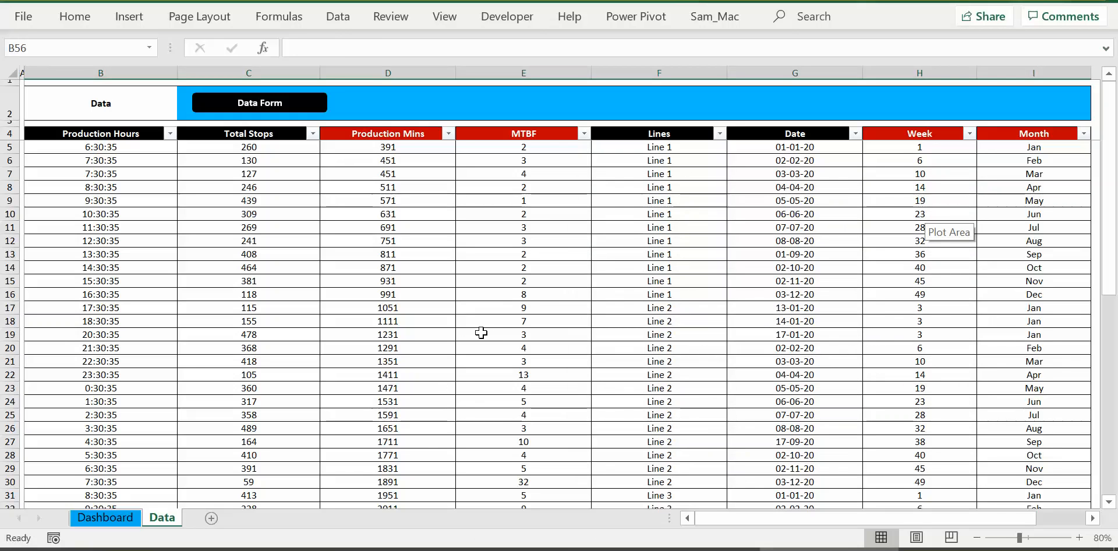
Look over the edited Data table and inspect the MTBF formula in cell E19.
{"action": "scroll", "coordinate": [478, 333], "scroll_direction": "down", "scroll_amount": 8}
{"action": "scroll", "coordinate": [474, 334], "scroll_direction": "up", "scroll_amount": 1}
{"action": "scroll", "coordinate": [474, 335], "scroll_direction": "up", "scroll_amount": 7}
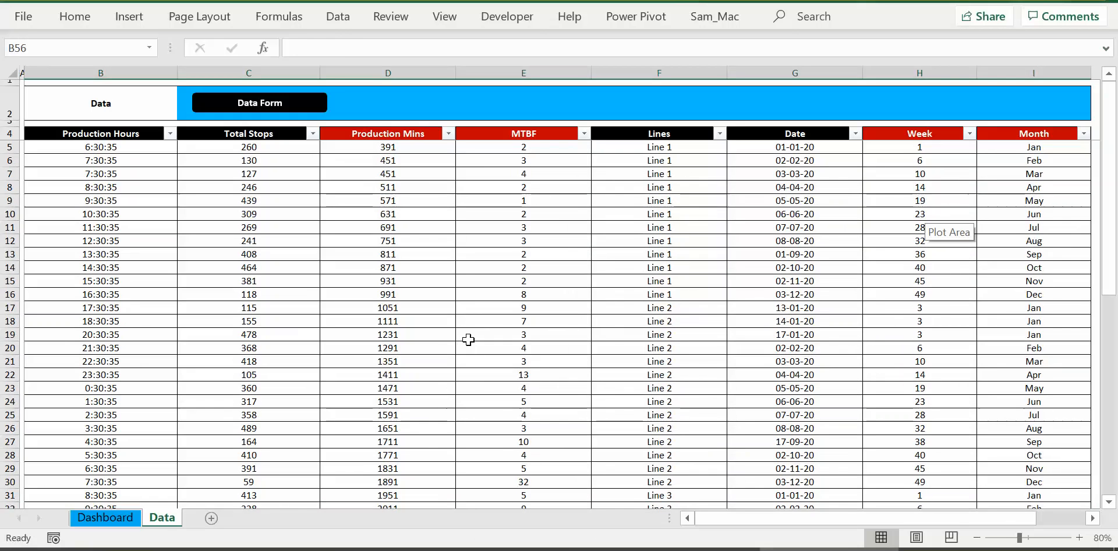
{"action": "left_click", "coordinate": [469, 336]}
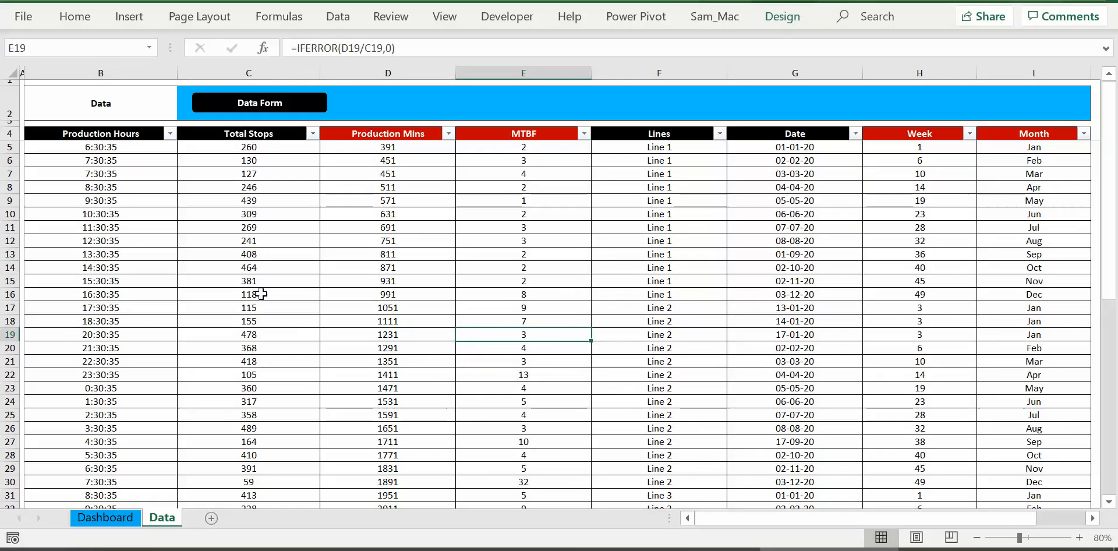
Review the slicers, pivot tables and charts on the Dashboard sheet before refreshing them.
{"action": "left_click", "coordinate": [104, 517]}
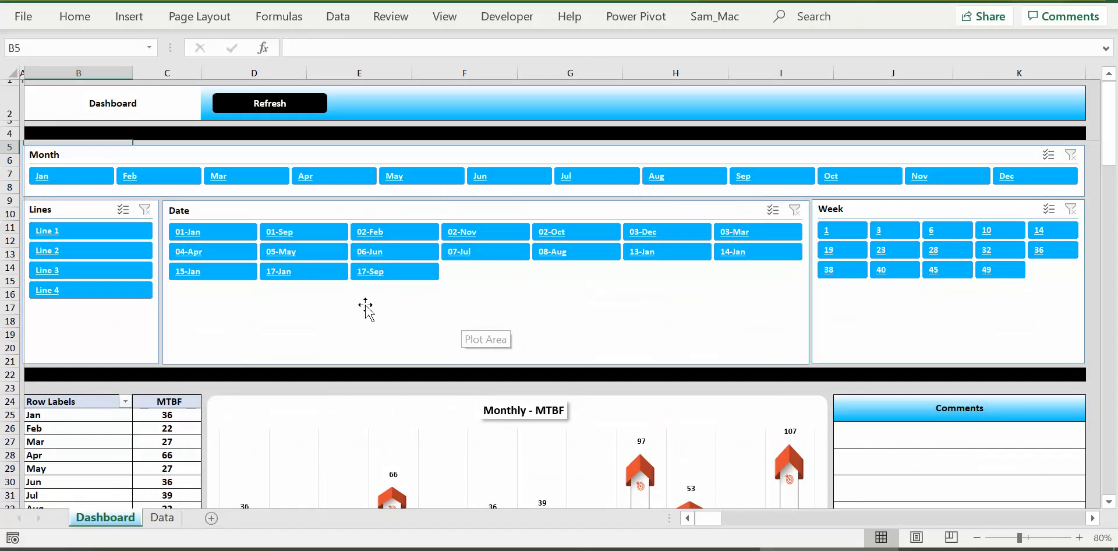
{"action": "scroll", "coordinate": [367, 233], "scroll_direction": "down", "scroll_amount": 17}
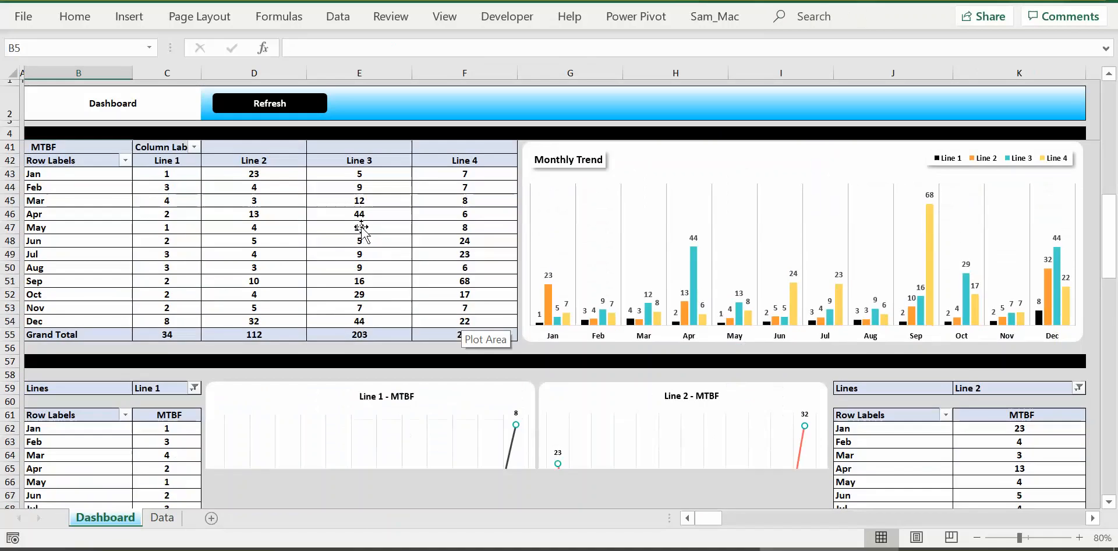
{"action": "scroll", "coordinate": [360, 228], "scroll_direction": "down", "scroll_amount": 14}
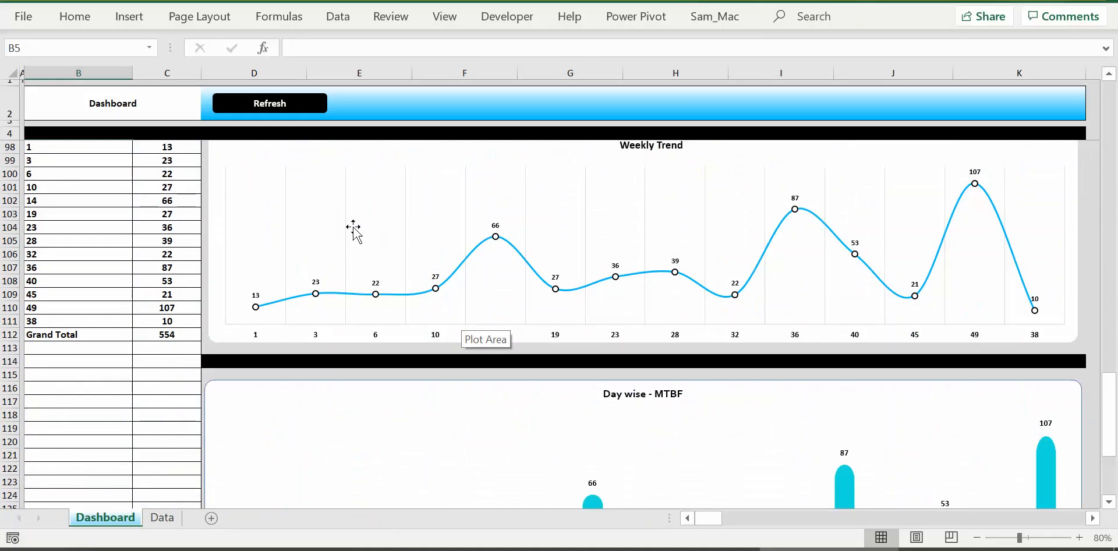
{"action": "scroll", "coordinate": [355, 230], "scroll_direction": "up", "scroll_amount": 20}
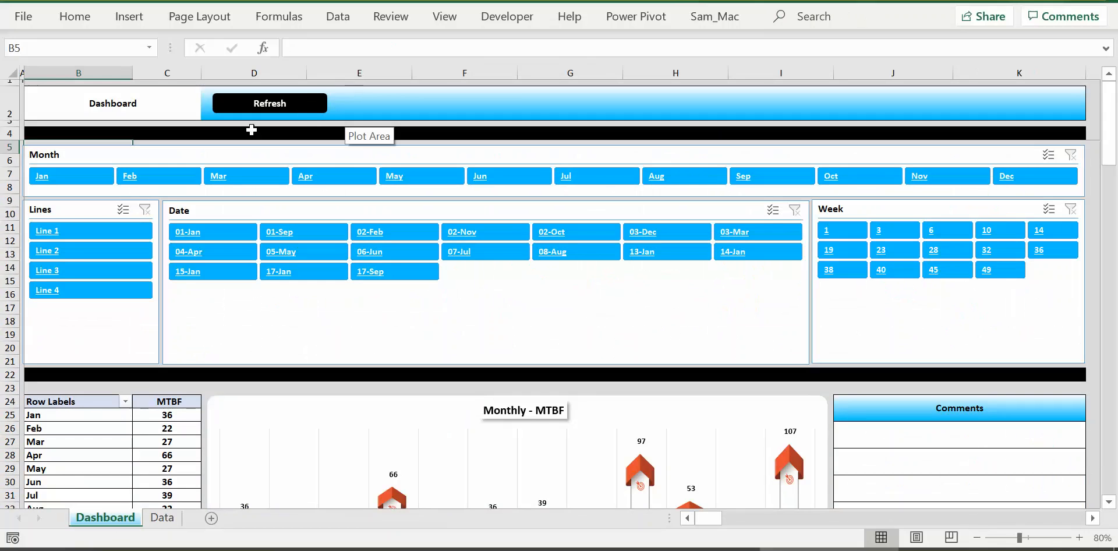
Refresh the dashboard's data and charts, agreeing to replace the existing data.
{"action": "left_click", "coordinate": [312, 107]}
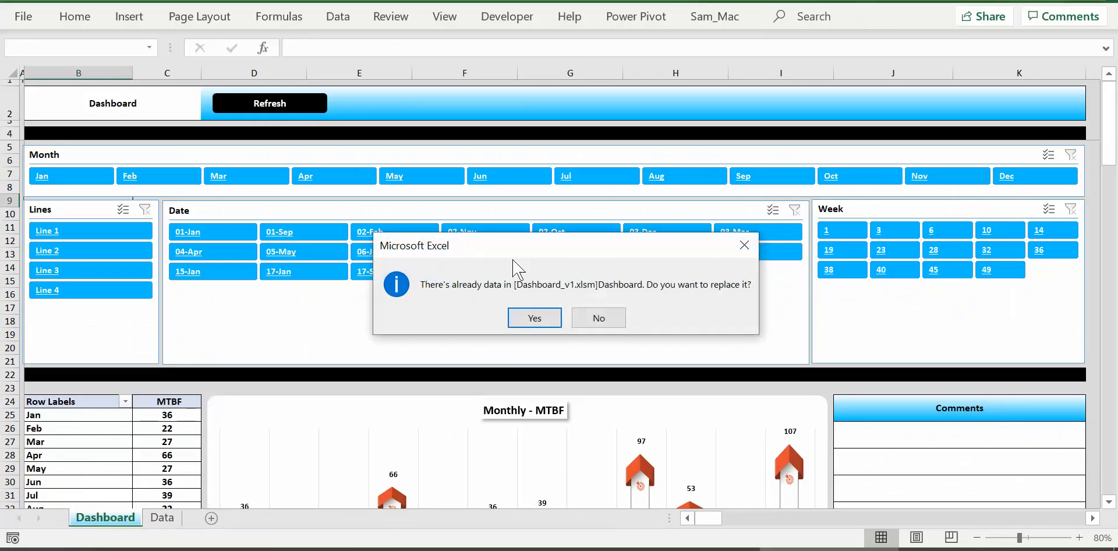
{"action": "left_click", "coordinate": [551, 321]}
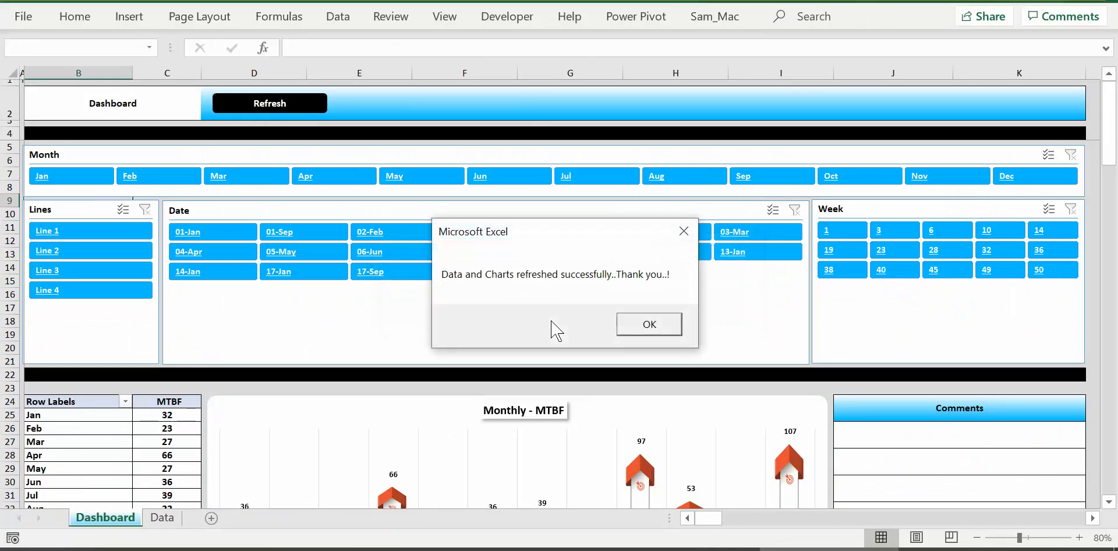
{"action": "left_click", "coordinate": [650, 323]}
Examine the refreshed monthly, line-wise, weekly and day-wise MTBF charts and the slicers on the dashboard.
{"action": "scroll", "coordinate": [563, 297], "scroll_direction": "down", "scroll_amount": 5}
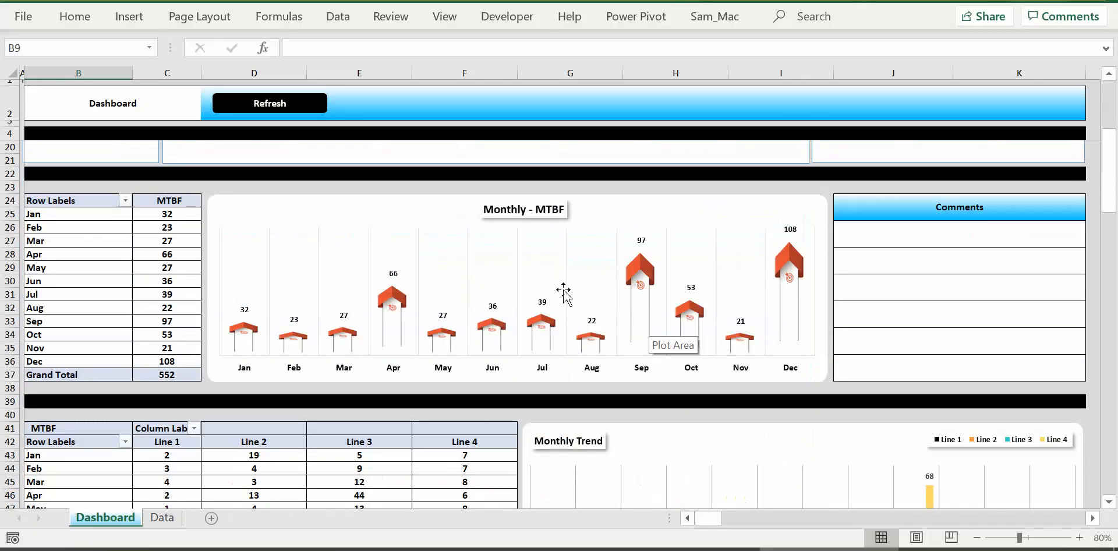
{"action": "scroll", "coordinate": [476, 326], "scroll_direction": "down", "scroll_amount": 16}
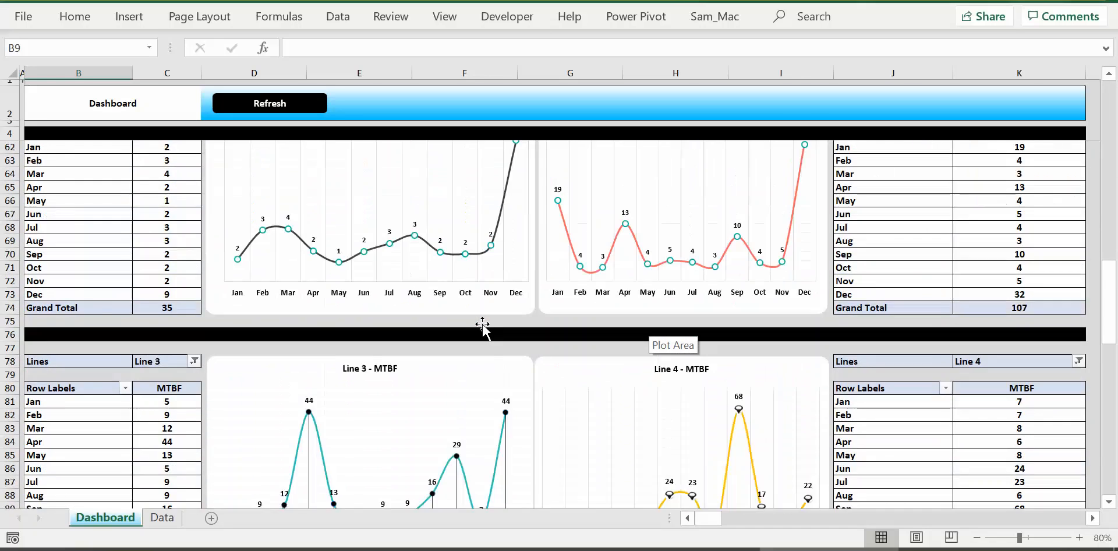
{"action": "scroll", "coordinate": [482, 326], "scroll_direction": "down", "scroll_amount": 18}
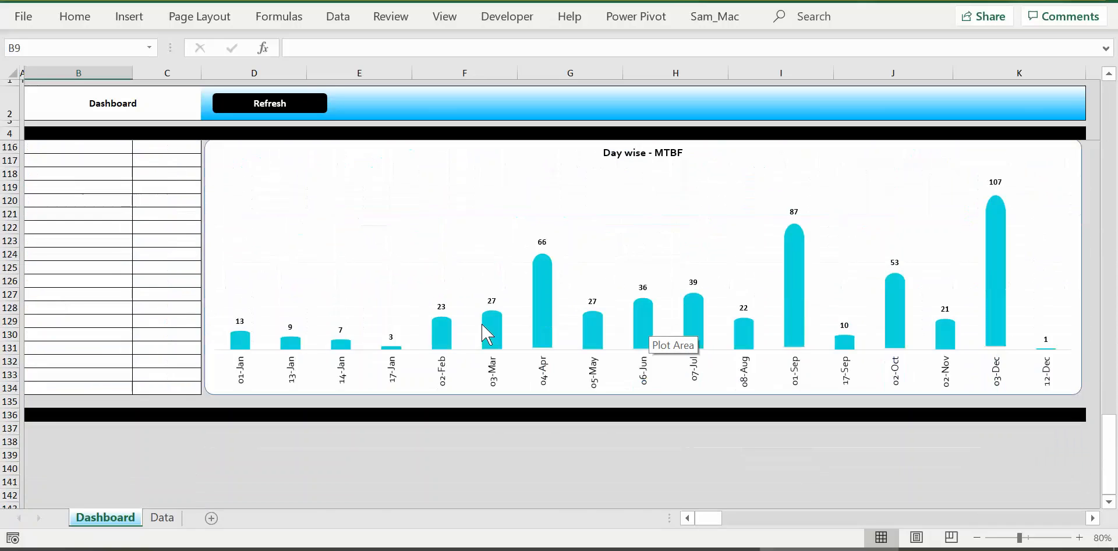
{"action": "scroll", "coordinate": [481, 324], "scroll_direction": "down", "scroll_amount": 1}
{"action": "scroll", "coordinate": [480, 315], "scroll_direction": "up", "scroll_amount": 20}
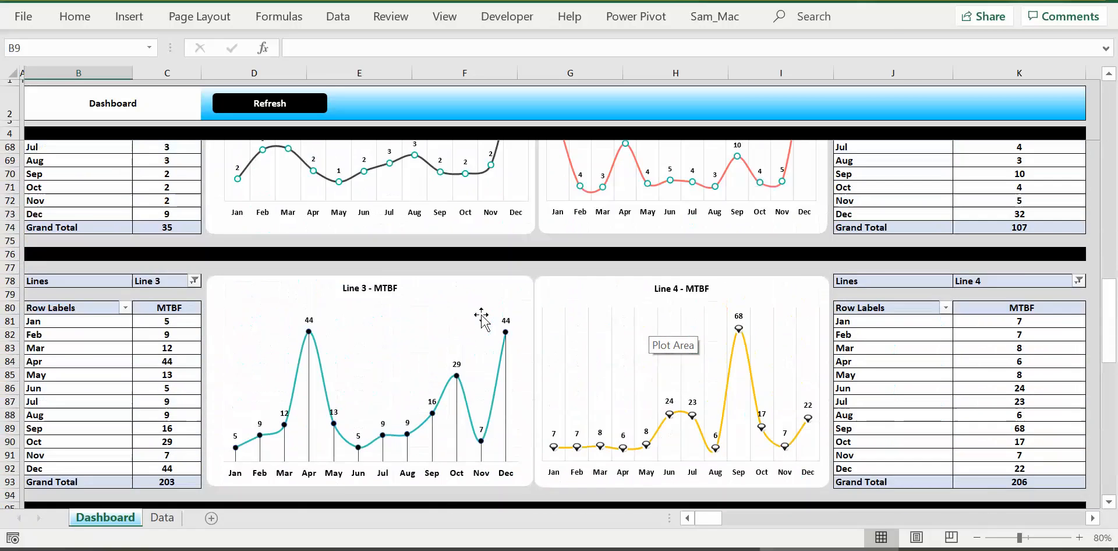
{"action": "scroll", "coordinate": [480, 307], "scroll_direction": "up", "scroll_amount": 11}
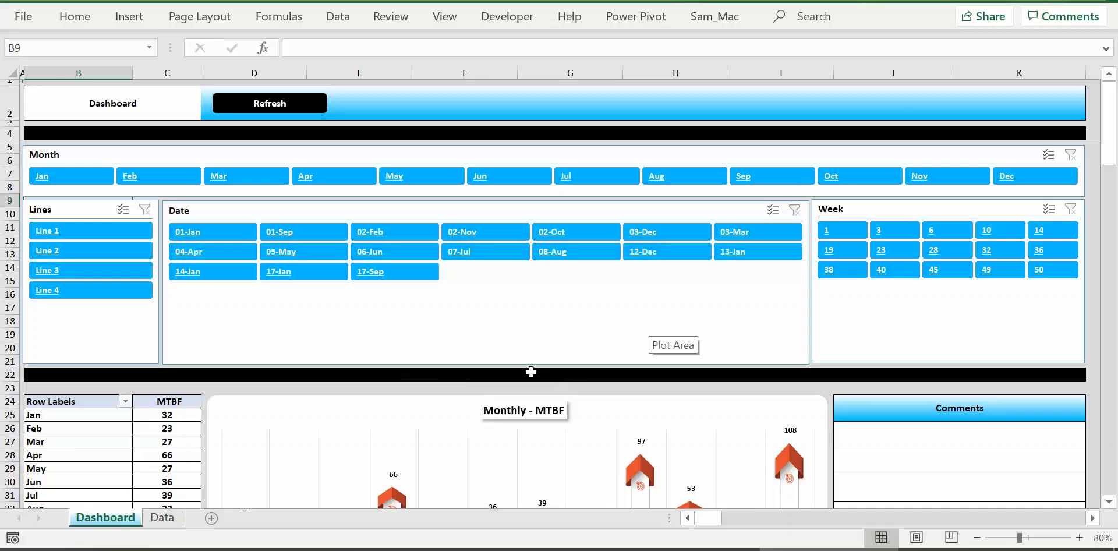
{"action": "scroll", "coordinate": [531, 372], "scroll_direction": "down", "scroll_amount": 6}
{"action": "scroll", "coordinate": [705, 356], "scroll_direction": "down", "scroll_amount": 1}
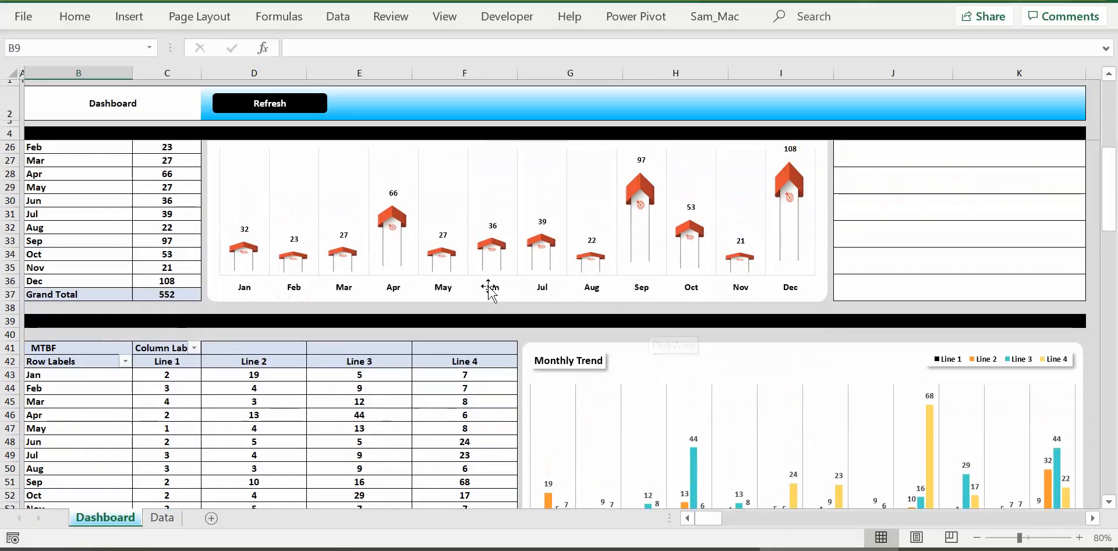
{"action": "scroll", "coordinate": [490, 290], "scroll_direction": "up", "scroll_amount": 7}
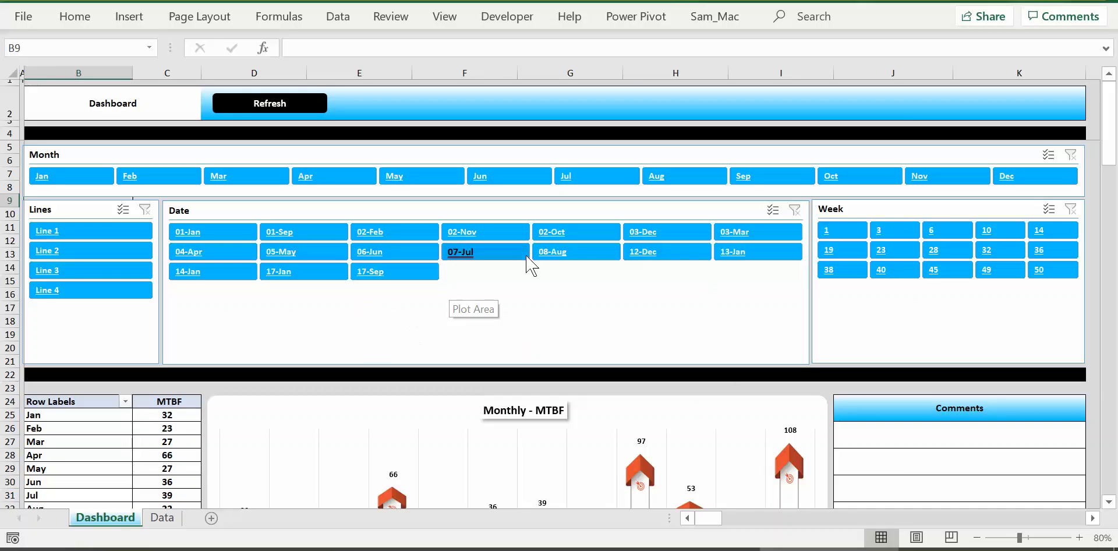
Look over the monthly and line-wise MTBF charts on the dashboard and select the monthly MTBF values from Jan to Dec in the pivot table.
{"action": "scroll", "coordinate": [529, 264], "scroll_direction": "down", "scroll_amount": 10}
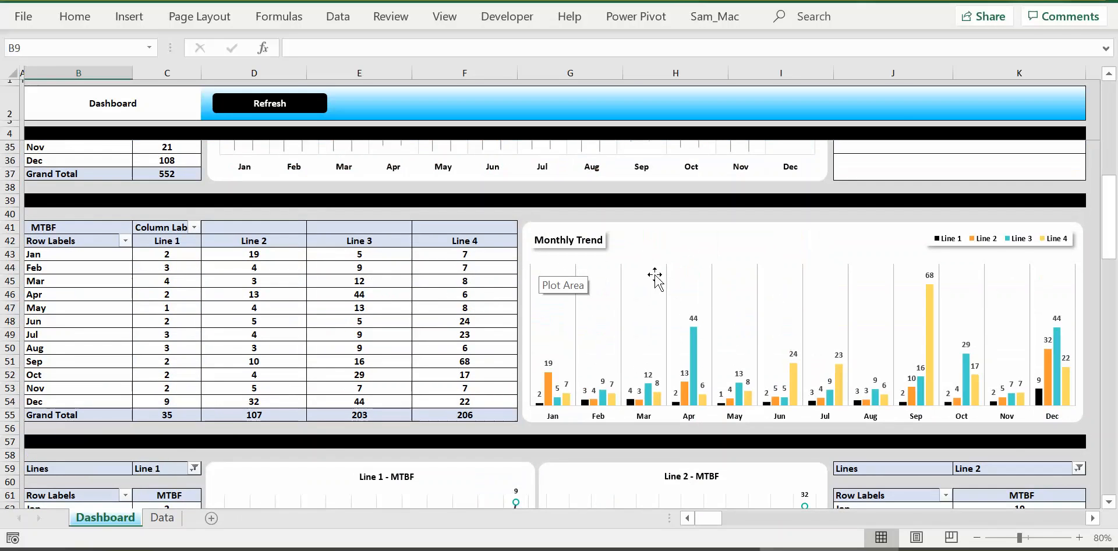
{"action": "scroll", "coordinate": [647, 274], "scroll_direction": "down", "scroll_amount": 7}
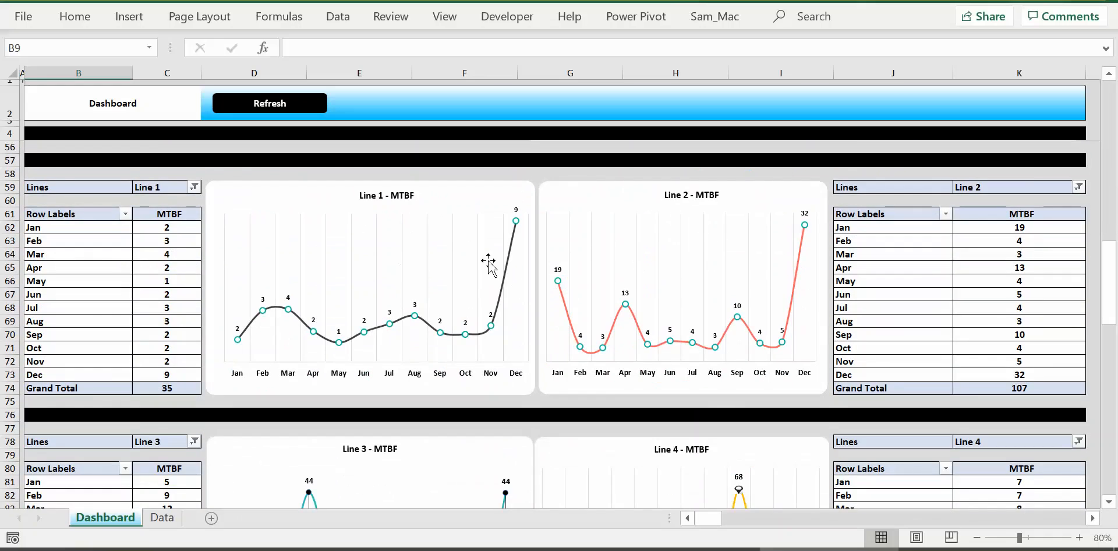
{"action": "scroll", "coordinate": [643, 274], "scroll_direction": "down", "scroll_amount": 5}
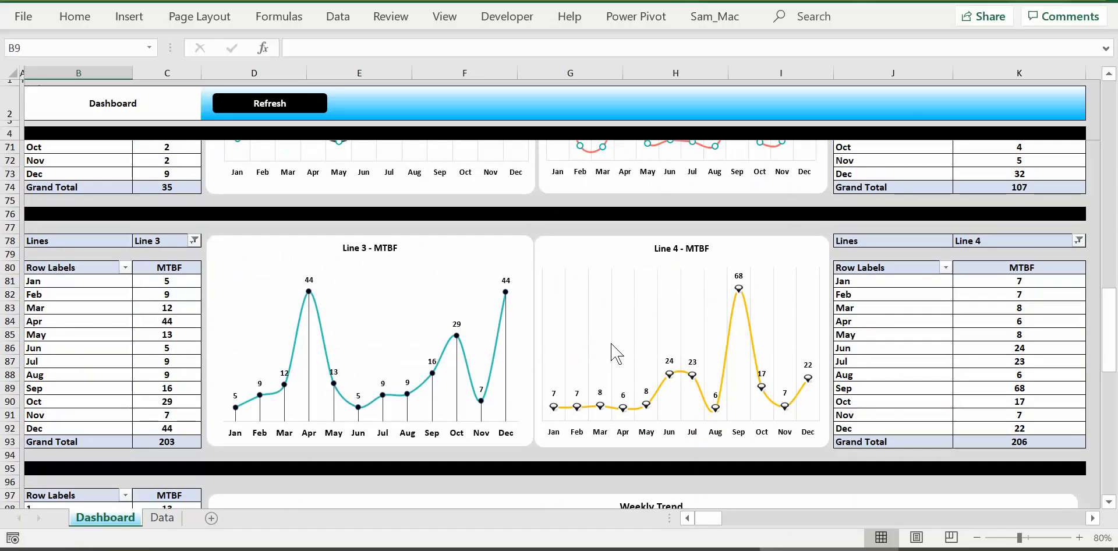
{"action": "scroll", "coordinate": [662, 327], "scroll_direction": "up", "scroll_amount": 7}
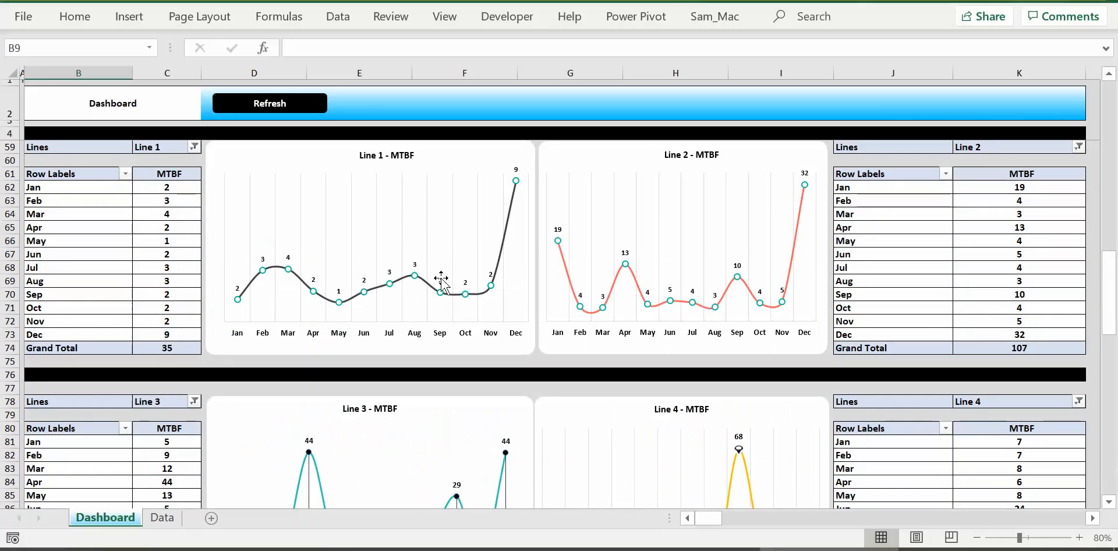
{"action": "scroll", "coordinate": [450, 276], "scroll_direction": "up", "scroll_amount": 12}
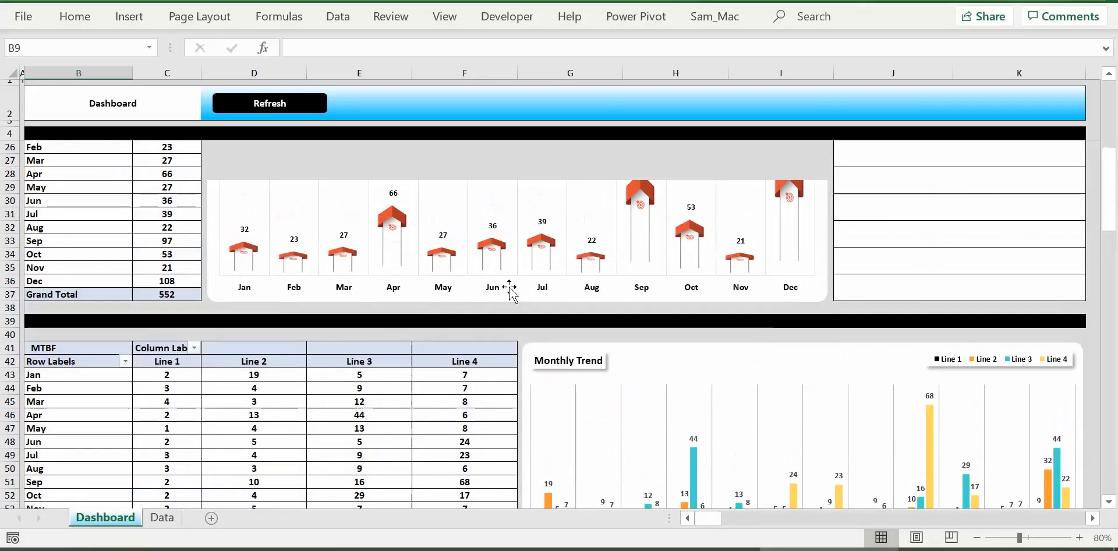
{"action": "scroll", "coordinate": [320, 287], "scroll_direction": "up", "scroll_amount": 3}
{"action": "scroll", "coordinate": [308, 303], "scroll_direction": "down", "scroll_amount": 3}
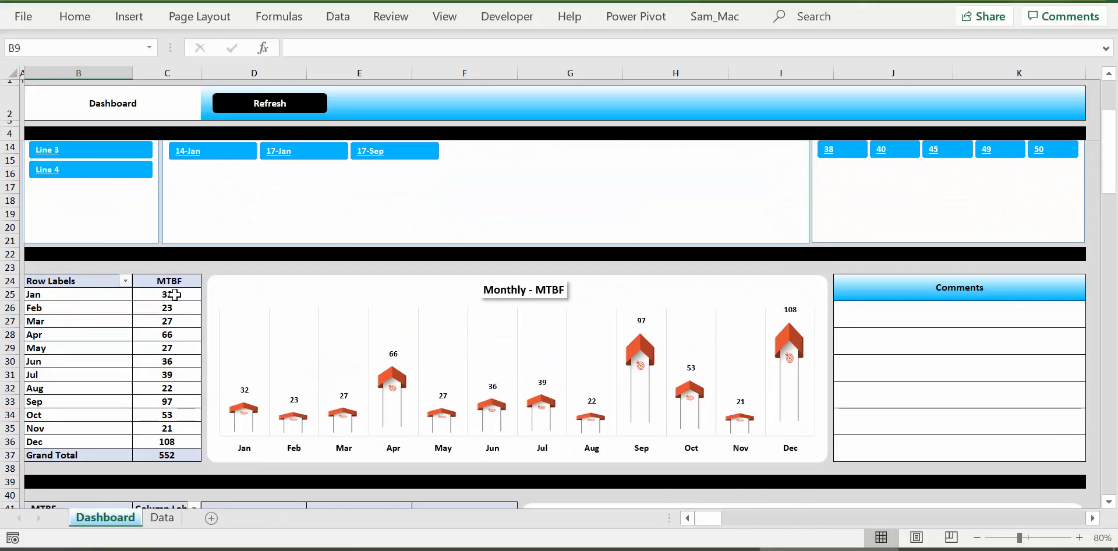
{"action": "left_click_drag", "start_coordinate": [174, 293], "coordinate": [173, 440]}
{"action": "scroll", "coordinate": [138, 290], "scroll_direction": "up", "scroll_amount": 3}
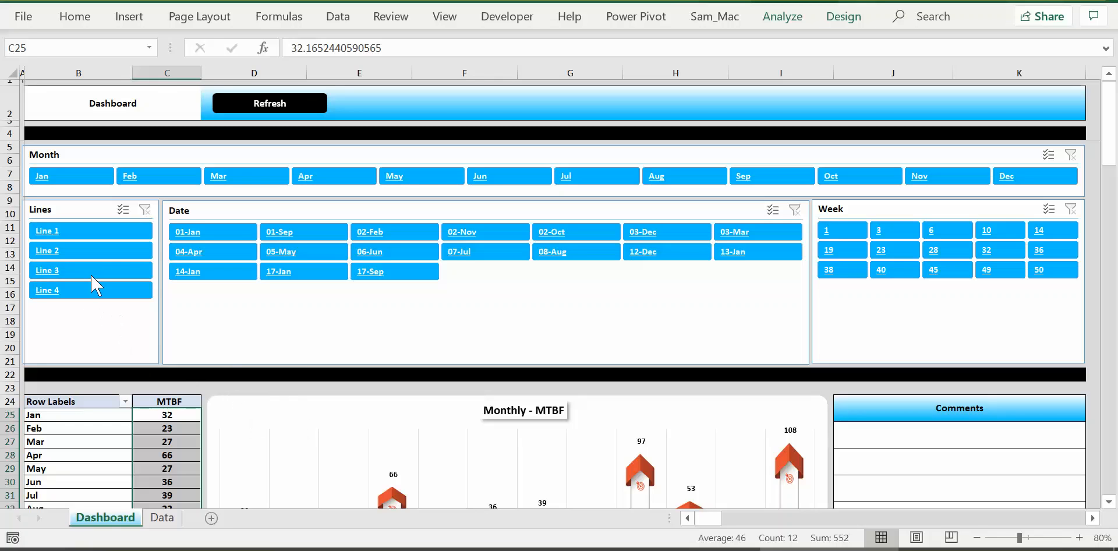
Filter the dashboard to Line 1 and check its monthly MTBF pivot table and chart.
{"action": "left_click", "coordinate": [44, 228]}
{"action": "scroll", "coordinate": [326, 399], "scroll_direction": "down", "scroll_amount": 4}
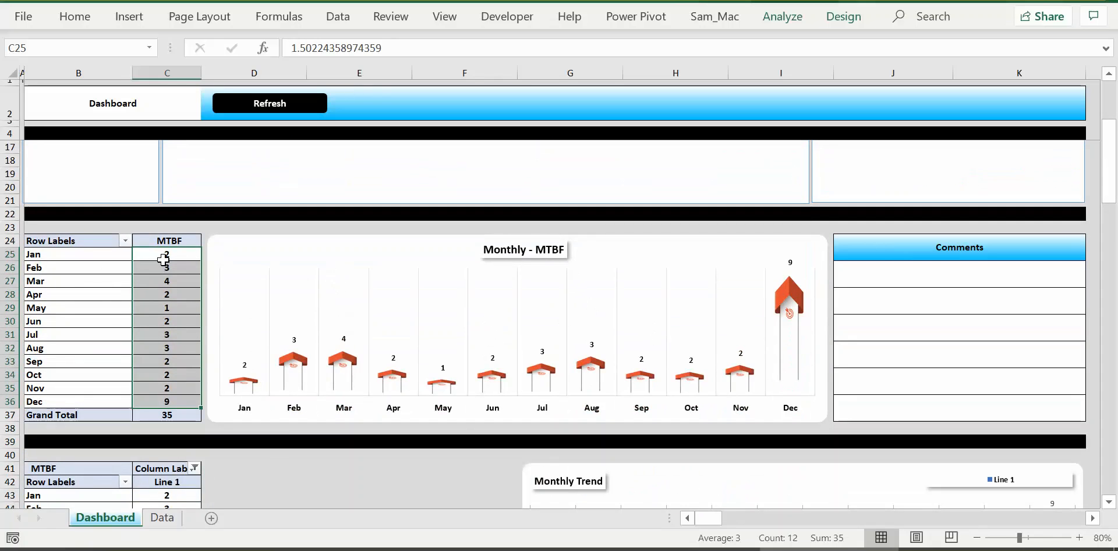
{"action": "scroll", "coordinate": [112, 167], "scroll_direction": "up", "scroll_amount": 3}
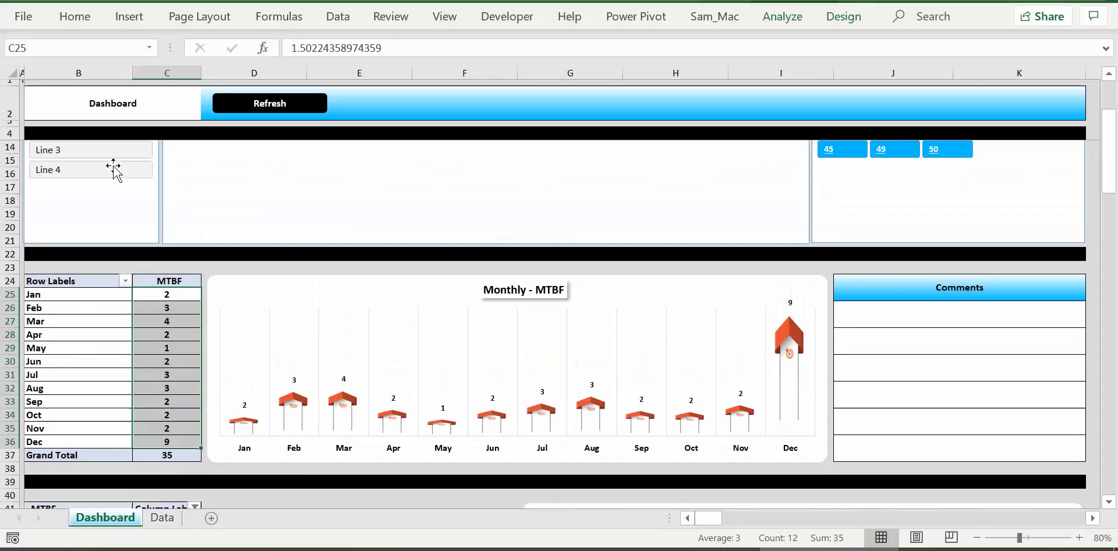
{"action": "scroll", "coordinate": [295, 337], "scroll_direction": "down", "scroll_amount": 9}
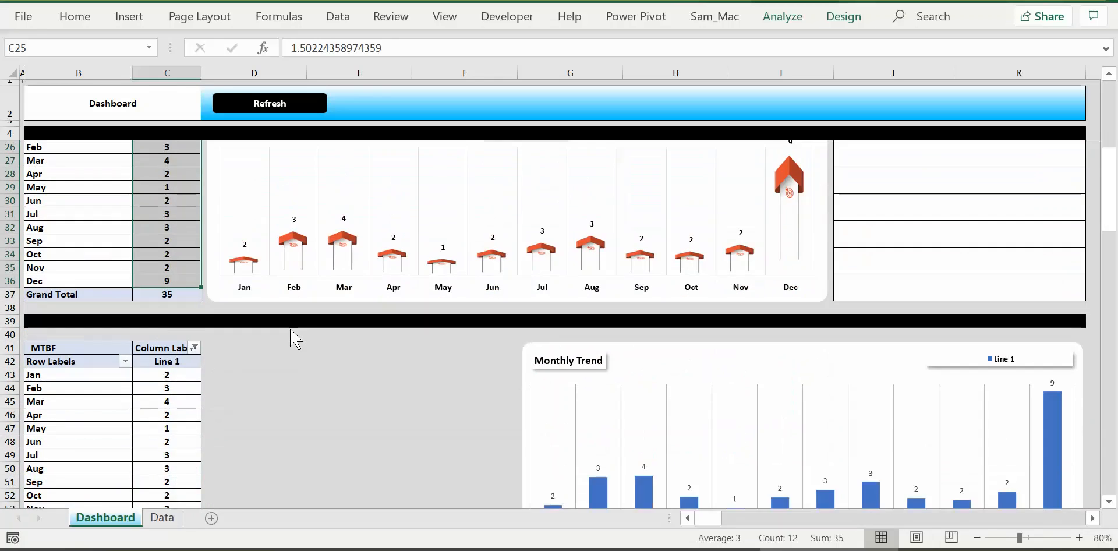
Recolour the Line 1 bars of the Monthly Trend chart with a turquoise fill and deselect the chart.
{"action": "left_click", "coordinate": [646, 390]}
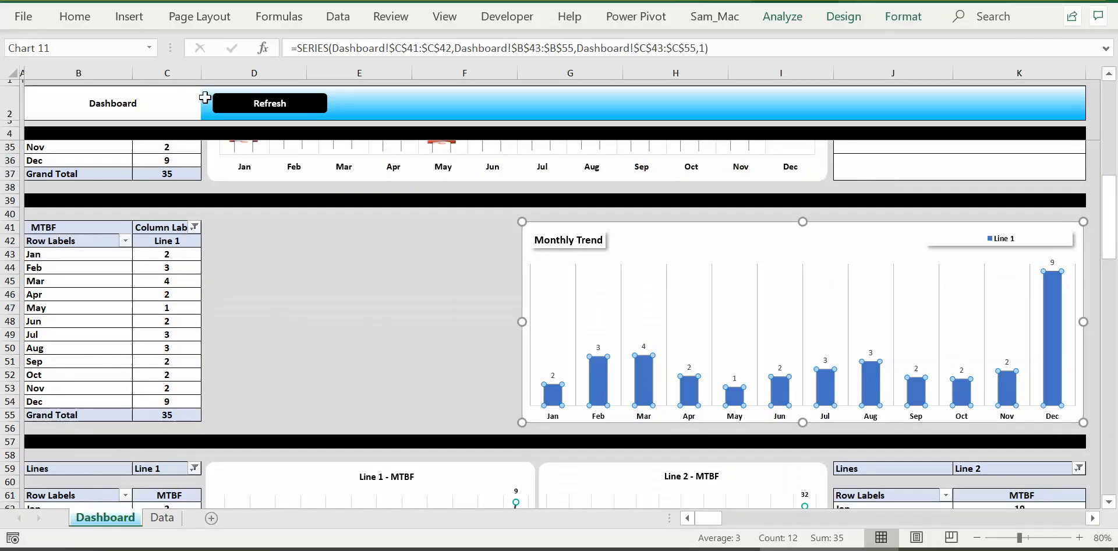
{"action": "left_click", "coordinate": [75, 17]}
{"action": "left_click", "coordinate": [211, 78]}
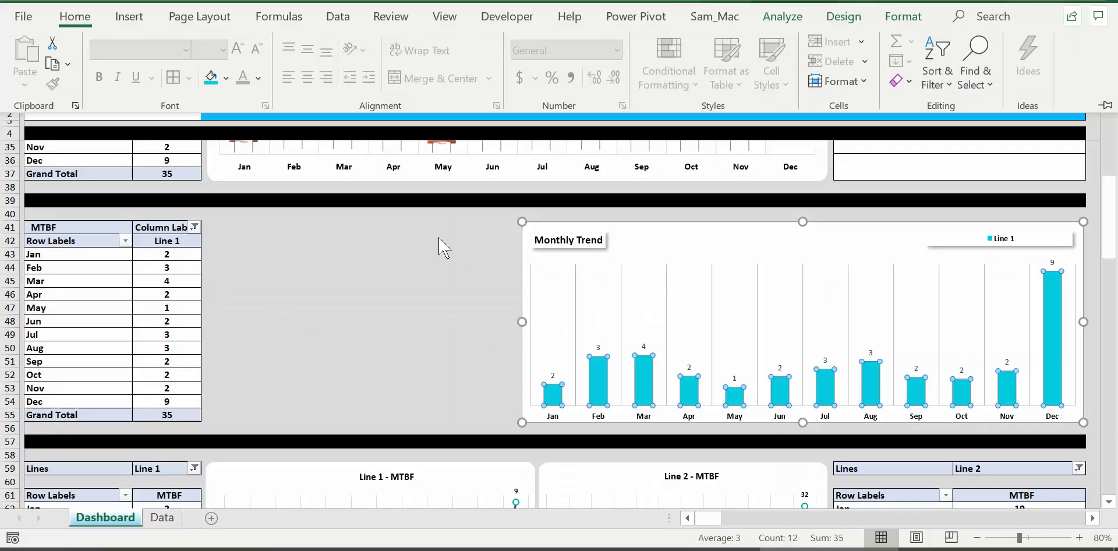
{"action": "left_click", "coordinate": [482, 200]}
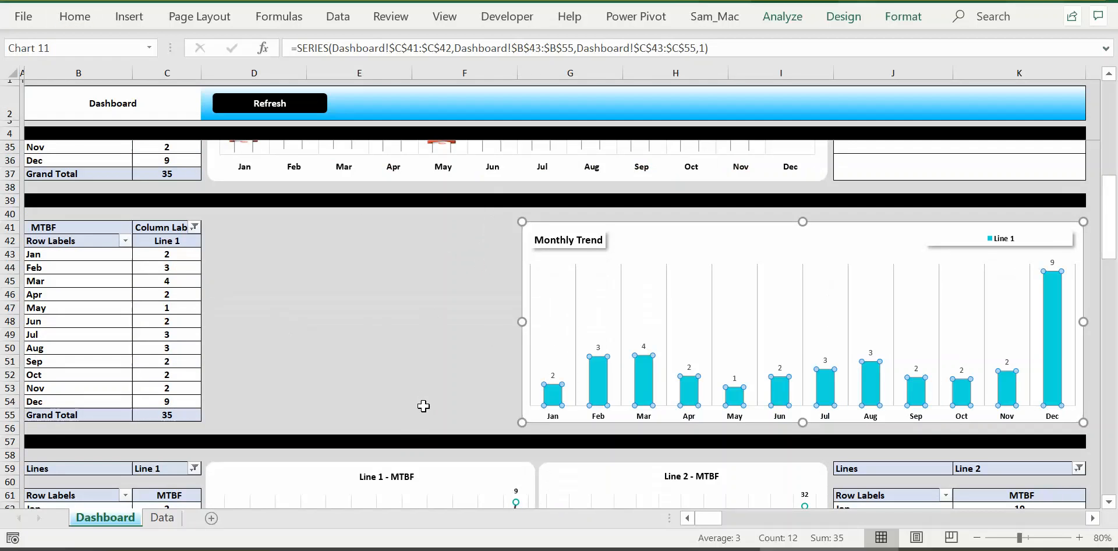
{"action": "left_click", "coordinate": [414, 440]}
{"action": "scroll", "coordinate": [385, 333], "scroll_direction": "down", "scroll_amount": 3}
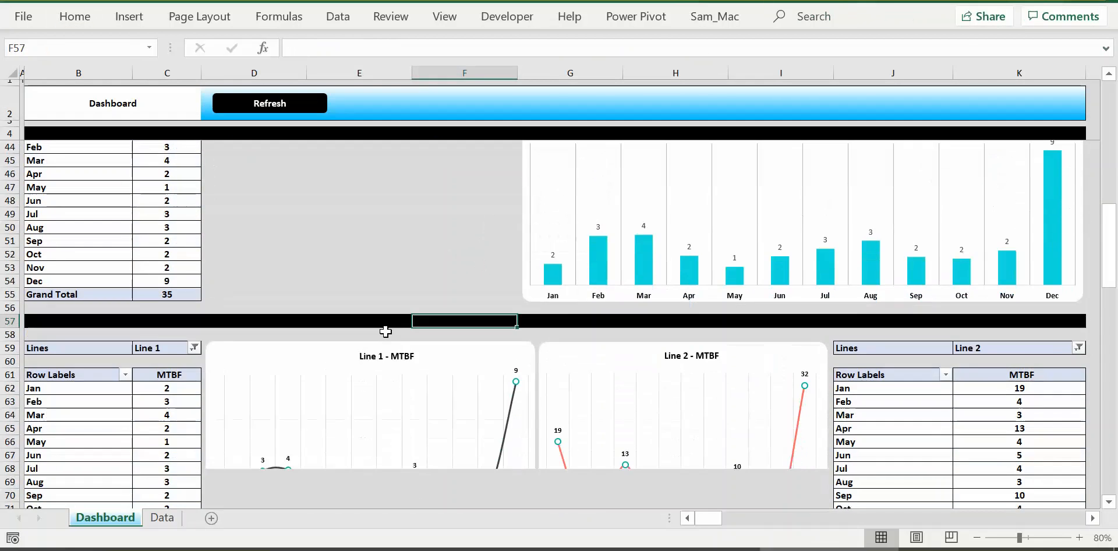
Clear the Lines slicer filter and check the monthly MTBF data for all lines.
{"action": "scroll", "coordinate": [384, 329], "scroll_direction": "up", "scroll_amount": 6}
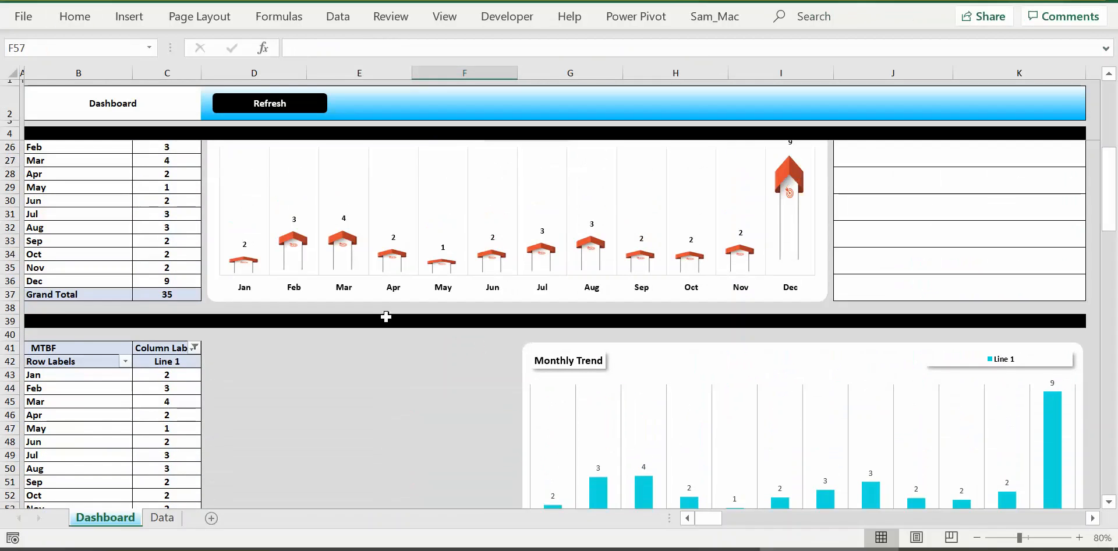
{"action": "scroll", "coordinate": [282, 174], "scroll_direction": "up", "scroll_amount": 7}
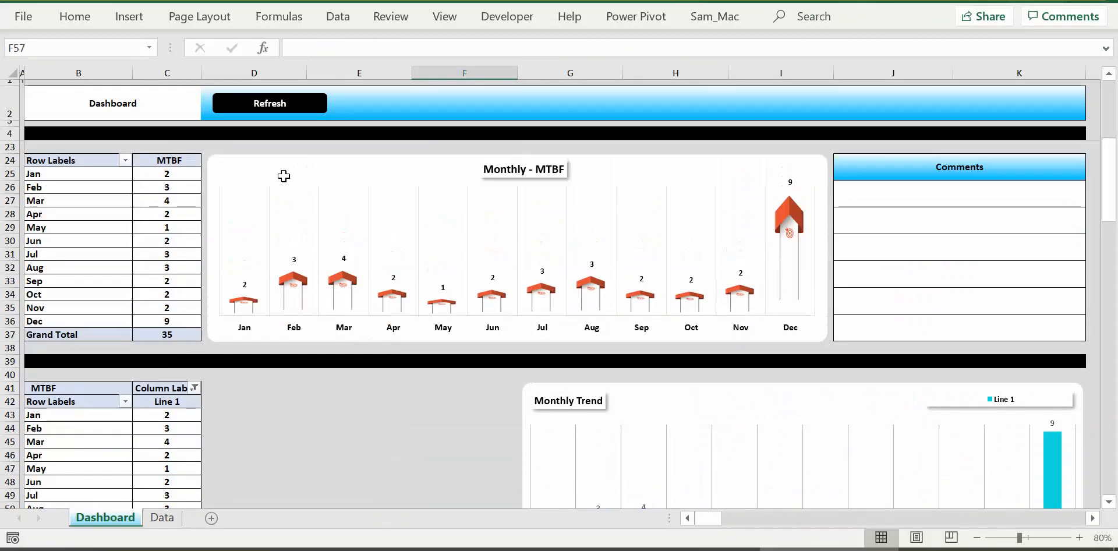
{"action": "left_click", "coordinate": [144, 210]}
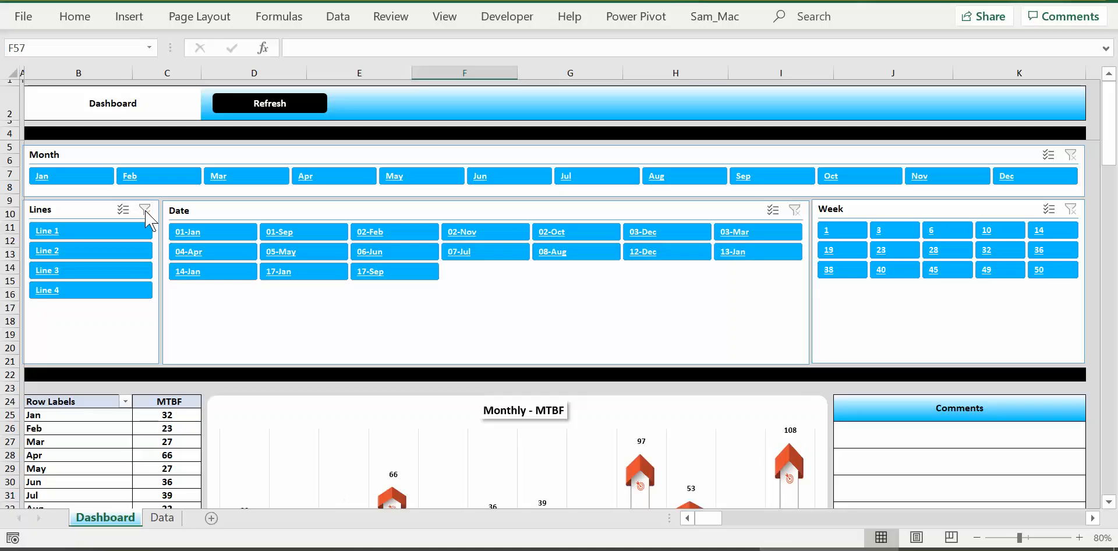
{"action": "scroll", "coordinate": [154, 233], "scroll_direction": "down", "scroll_amount": 6}
{"action": "scroll", "coordinate": [158, 235], "scroll_direction": "down", "scroll_amount": 1}
{"action": "scroll", "coordinate": [157, 233], "scroll_direction": "up", "scroll_amount": 7}
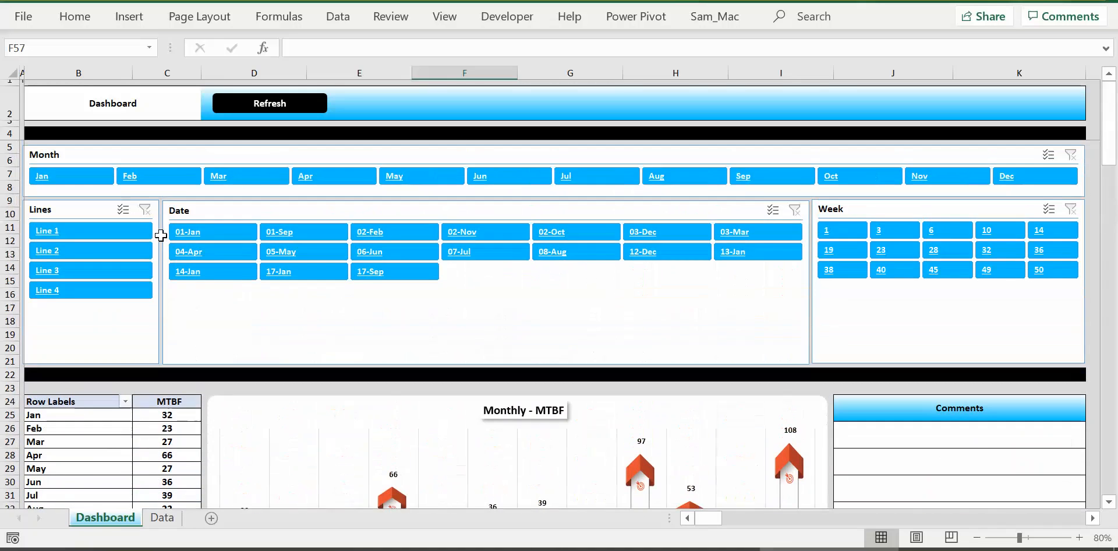
Filter the dashboard to Line 2 and review its weekly trend and day-wise MTBF charts.
{"action": "left_click", "coordinate": [52, 255]}
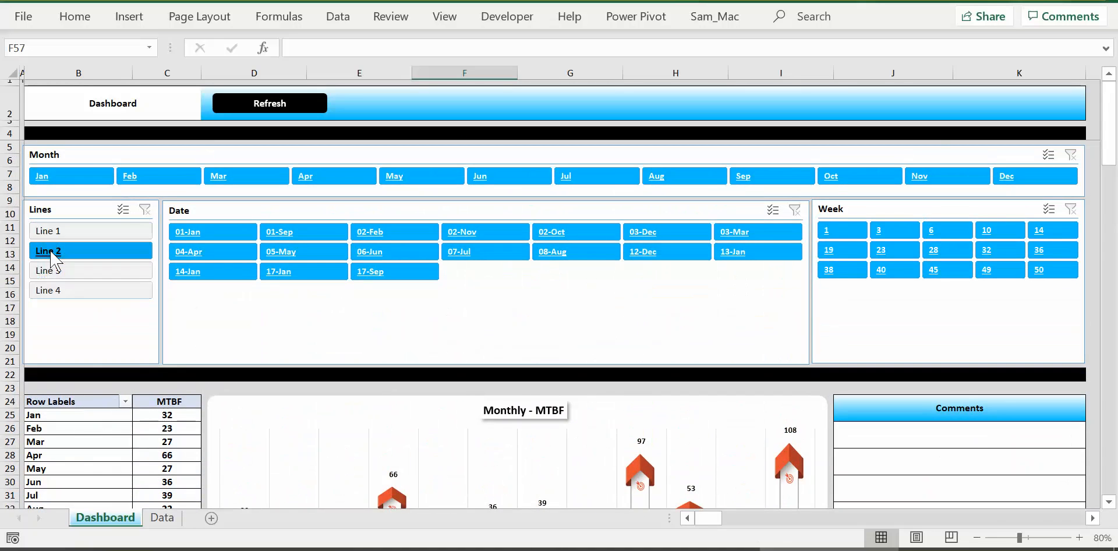
{"action": "scroll", "coordinate": [237, 294], "scroll_direction": "down", "scroll_amount": 10}
{"action": "scroll", "coordinate": [368, 258], "scroll_direction": "down", "scroll_amount": 11}
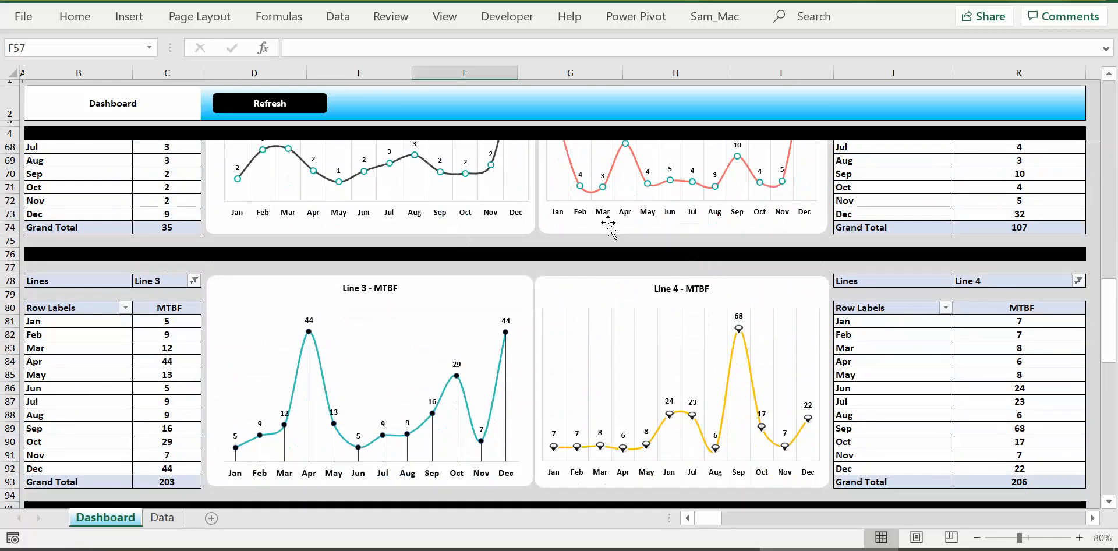
{"action": "scroll", "coordinate": [591, 279], "scroll_direction": "down", "scroll_amount": 7}
{"action": "scroll", "coordinate": [592, 279], "scroll_direction": "down", "scroll_amount": 6}
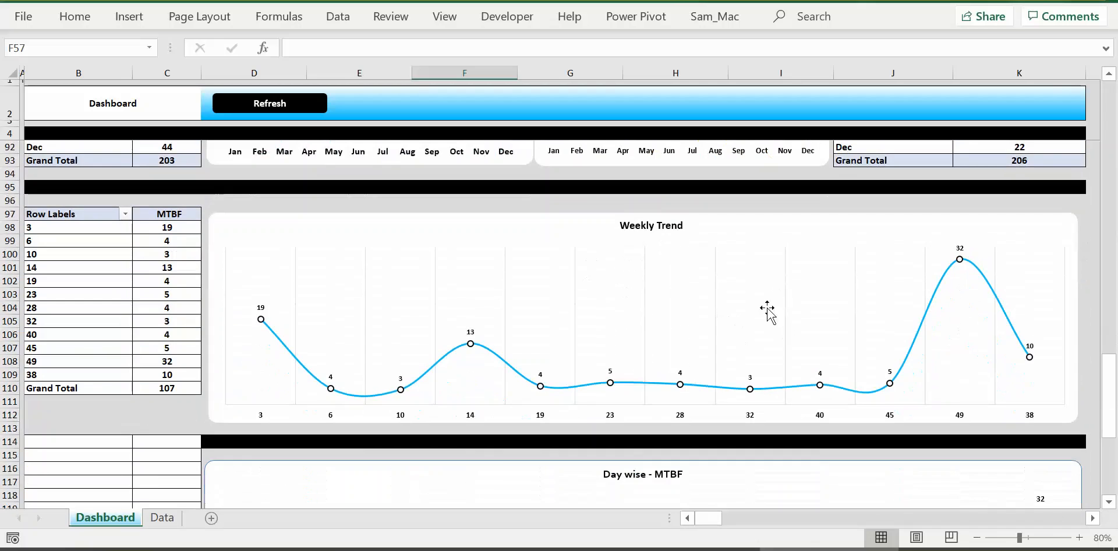
{"action": "scroll", "coordinate": [685, 361], "scroll_direction": "down", "scroll_amount": 2}
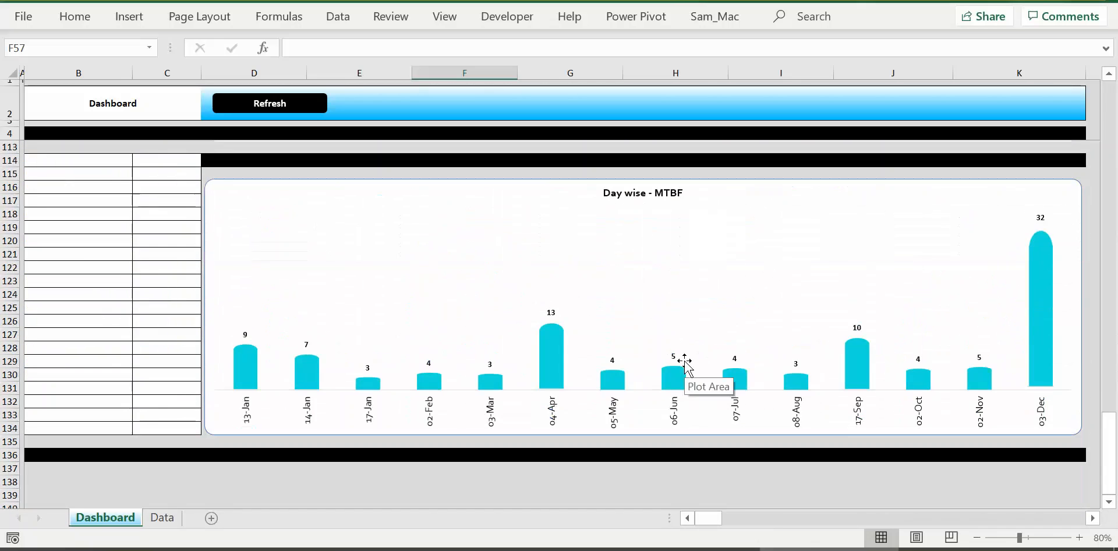
{"action": "scroll", "coordinate": [646, 333], "scroll_direction": "up", "scroll_amount": 4}
{"action": "scroll", "coordinate": [643, 331], "scroll_direction": "up", "scroll_amount": 1}
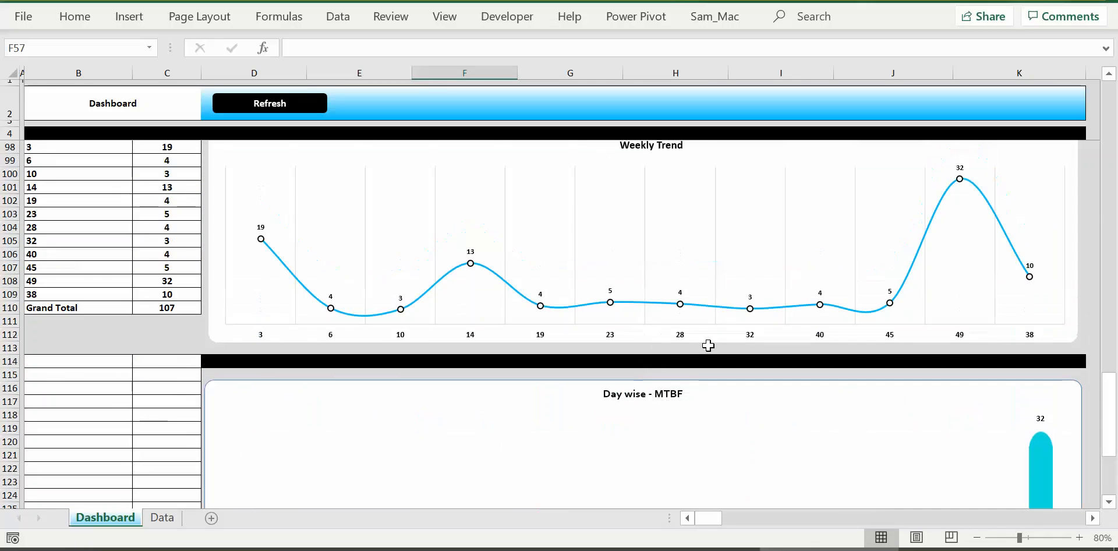
{"action": "scroll", "coordinate": [634, 415], "scroll_direction": "up", "scroll_amount": 20}
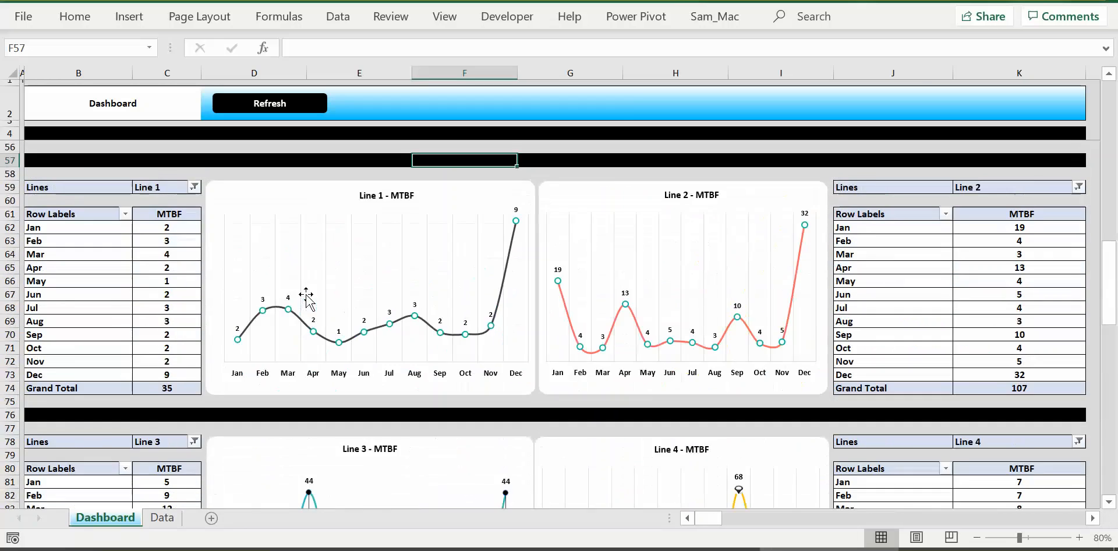
{"action": "scroll", "coordinate": [233, 253], "scroll_direction": "up", "scroll_amount": 4}
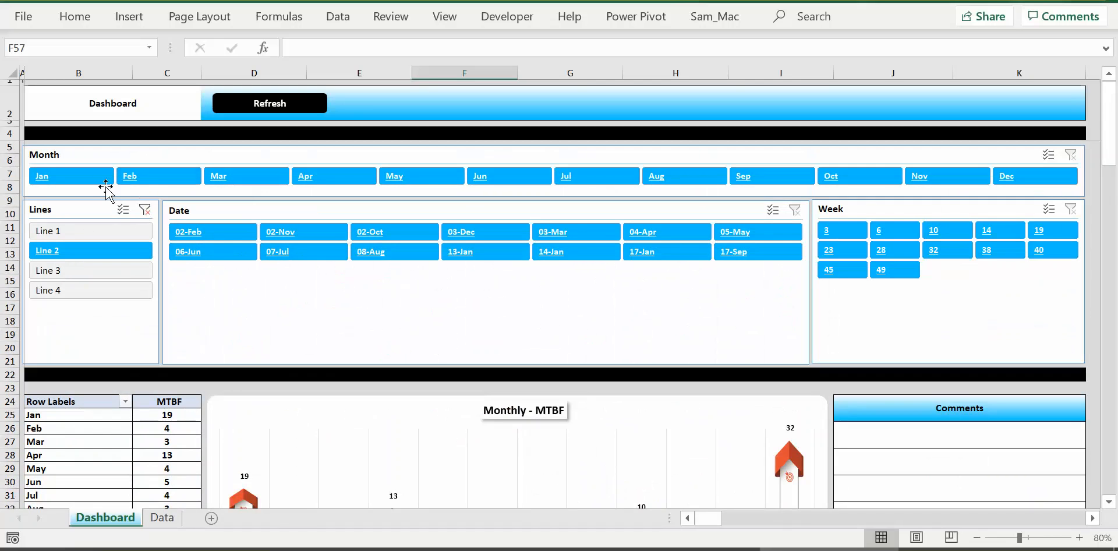
Filter the dashboard to the months Jan to Mar and review the monthly trend and line-wise charts.
{"action": "left_click_drag", "start_coordinate": [88, 186], "coordinate": [244, 177]}
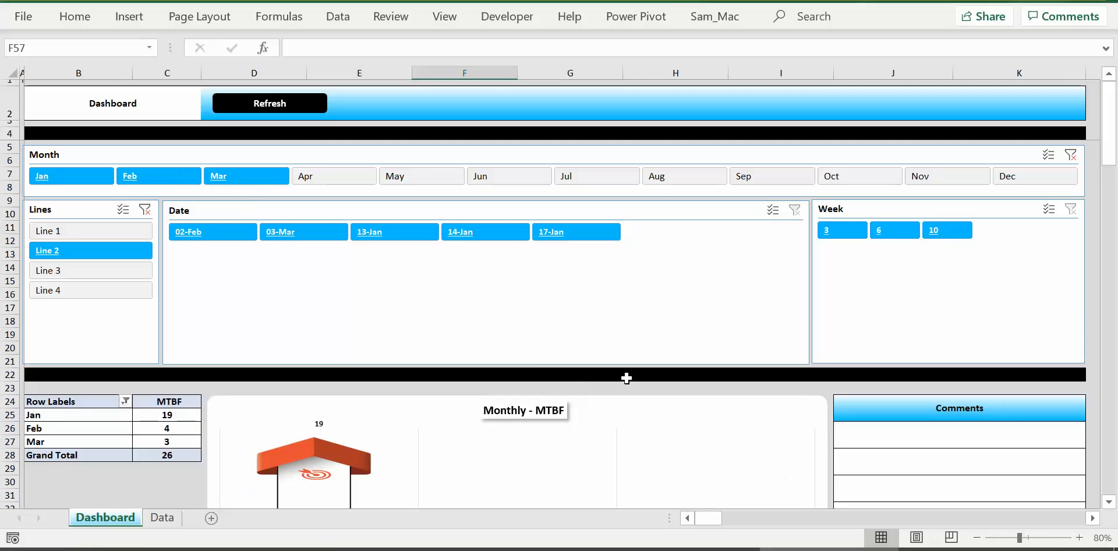
{"action": "scroll", "coordinate": [627, 378], "scroll_direction": "down", "scroll_amount": 5}
{"action": "scroll", "coordinate": [539, 327], "scroll_direction": "down", "scroll_amount": 4}
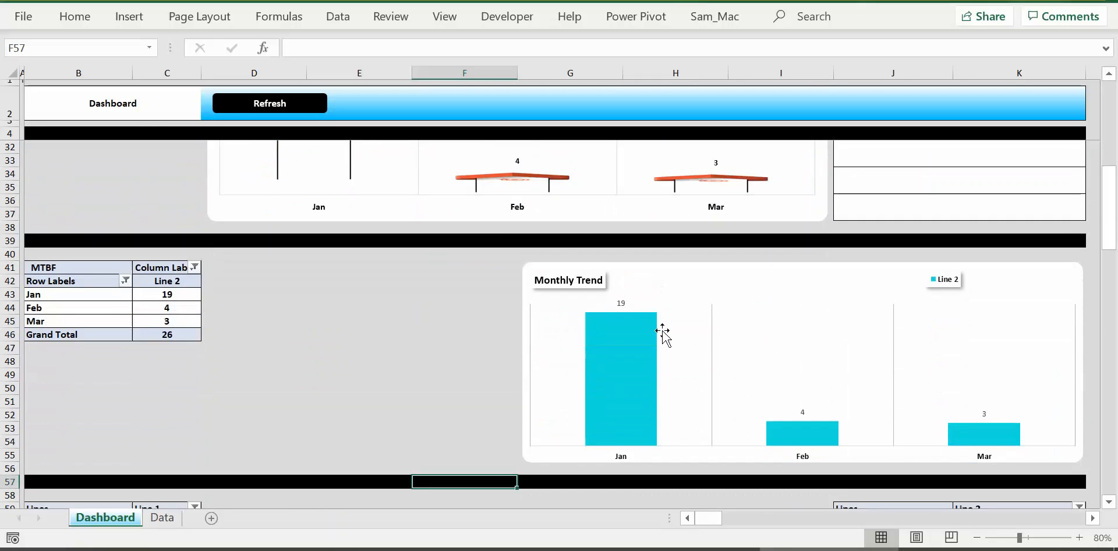
{"action": "scroll", "coordinate": [663, 331], "scroll_direction": "down", "scroll_amount": 14}
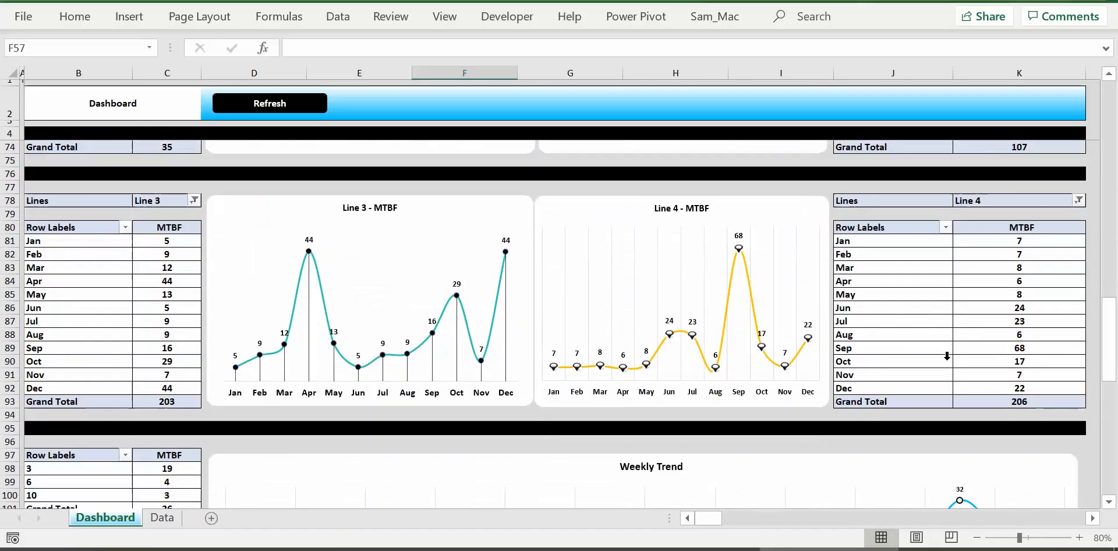
{"action": "scroll", "coordinate": [947, 356], "scroll_direction": "down", "scroll_amount": 3}
{"action": "scroll", "coordinate": [942, 358], "scroll_direction": "up", "scroll_amount": 4}
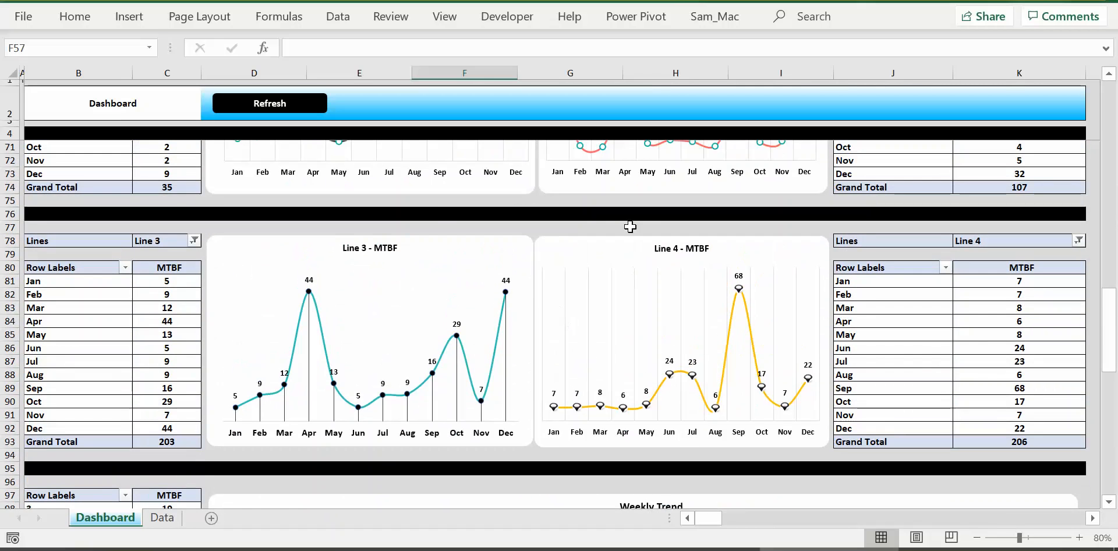
{"action": "scroll", "coordinate": [273, 311], "scroll_direction": "up", "scroll_amount": 20}
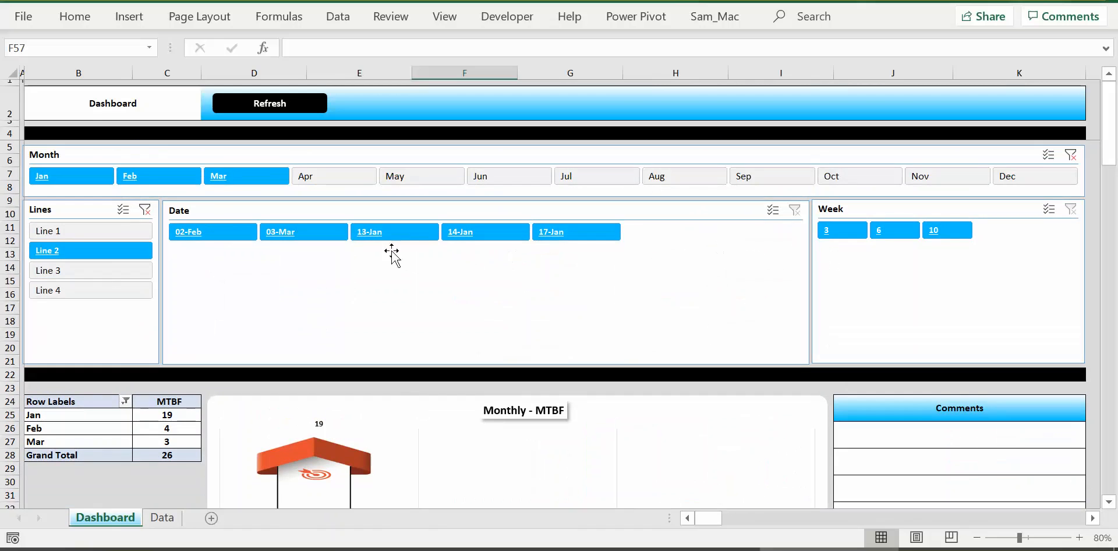
Try adding Line 3 and Apr to the slicer selections, and clear the Lines filter.
{"action": "left_click", "coordinate": [117, 269], "text": "ctrl"}
{"action": "left_click", "coordinate": [341, 177], "text": "ctrl"}
{"action": "left_click", "coordinate": [148, 210]}
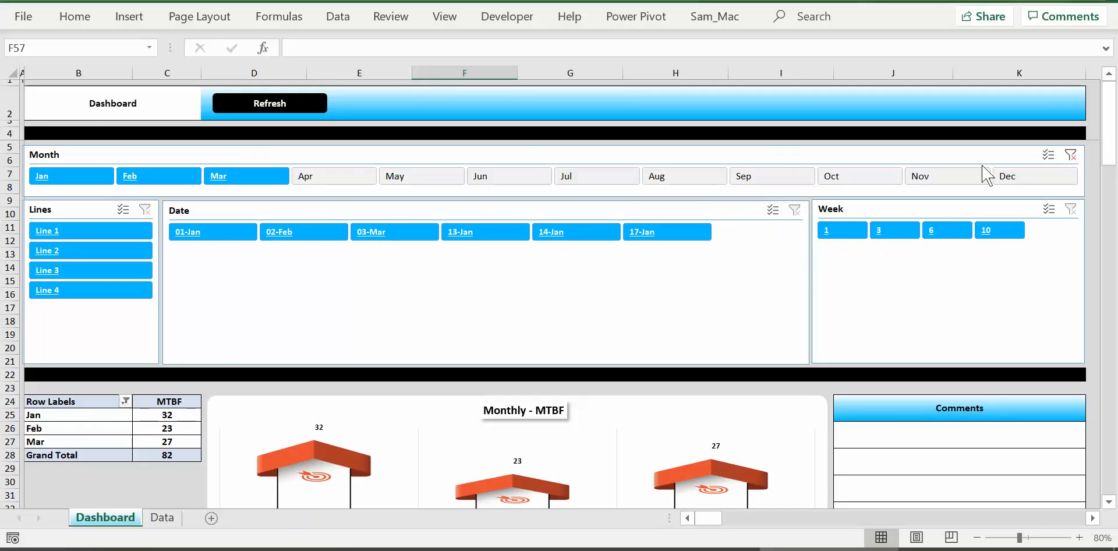
Clear the Month filter, filter the dashboard to the date 01-Jan, and review the monthly, weekly and day-wise MTBF charts.
{"action": "left_click", "coordinate": [202, 229]}
{"action": "scroll", "coordinate": [537, 317], "scroll_direction": "down", "scroll_amount": 5}
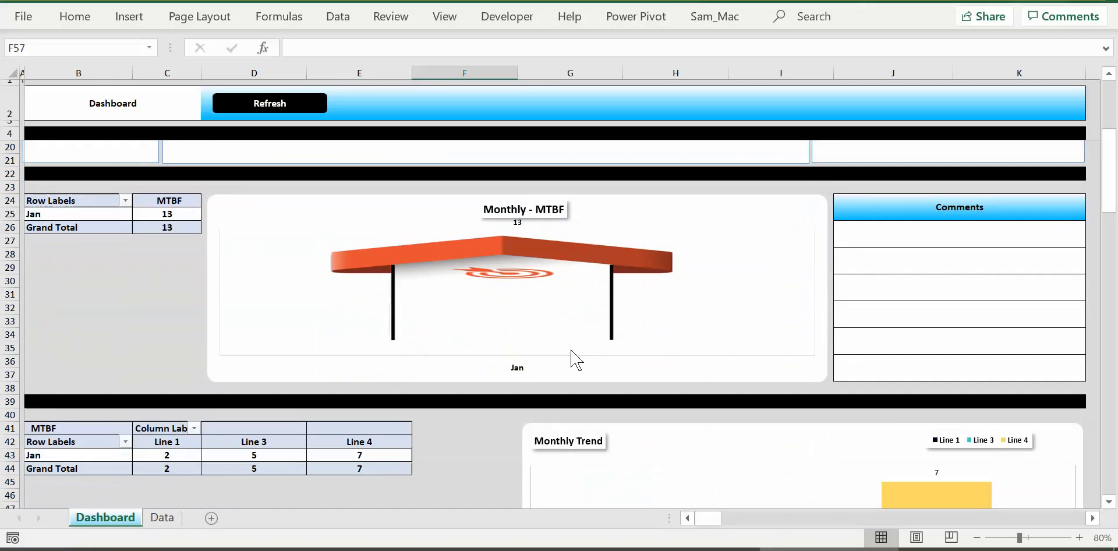
{"action": "scroll", "coordinate": [571, 358], "scroll_direction": "down", "scroll_amount": 20}
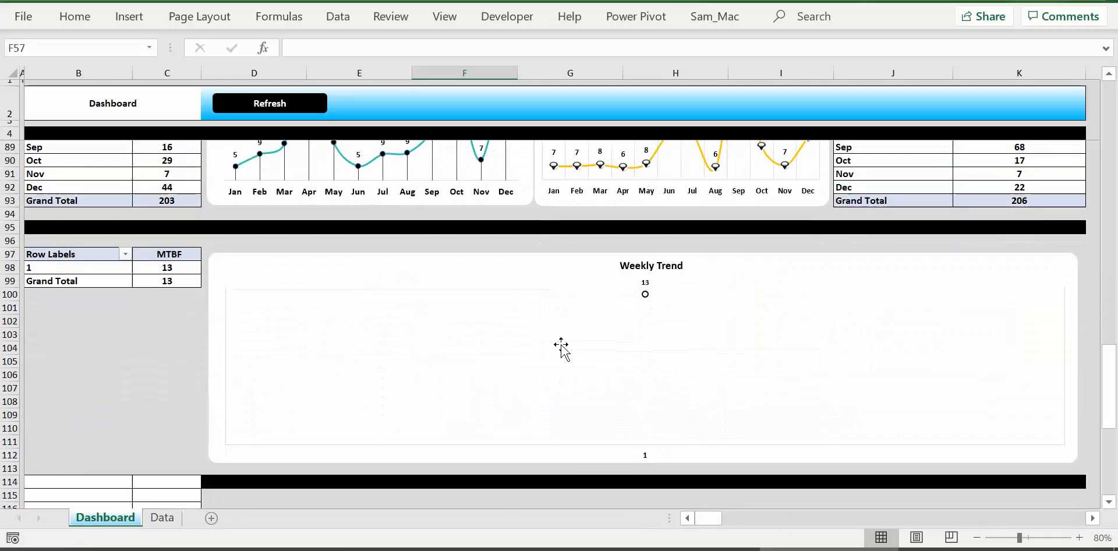
{"action": "scroll", "coordinate": [562, 347], "scroll_direction": "down", "scroll_amount": 10}
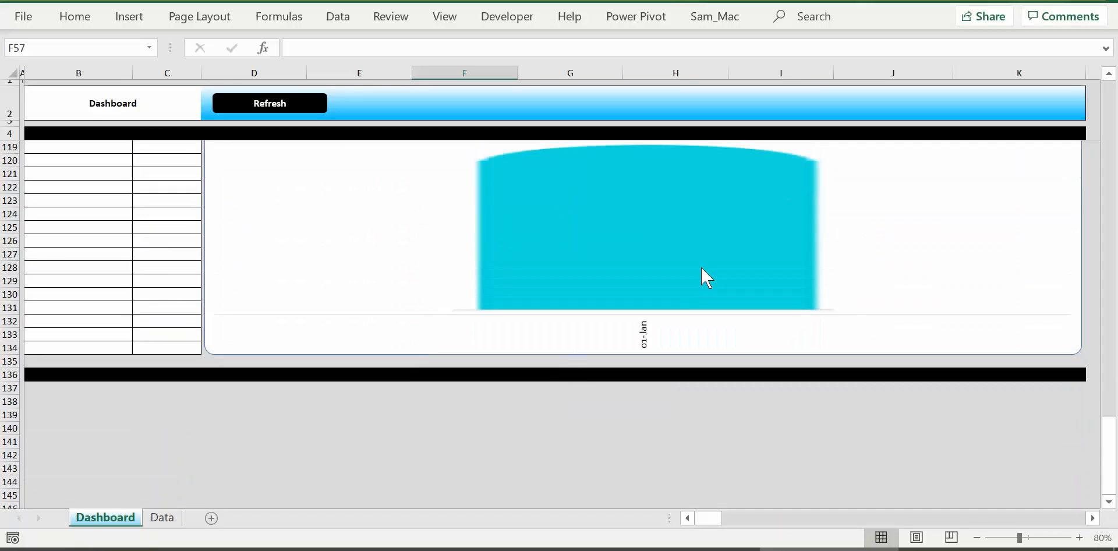
{"action": "scroll", "coordinate": [701, 265], "scroll_direction": "up", "scroll_amount": 4}
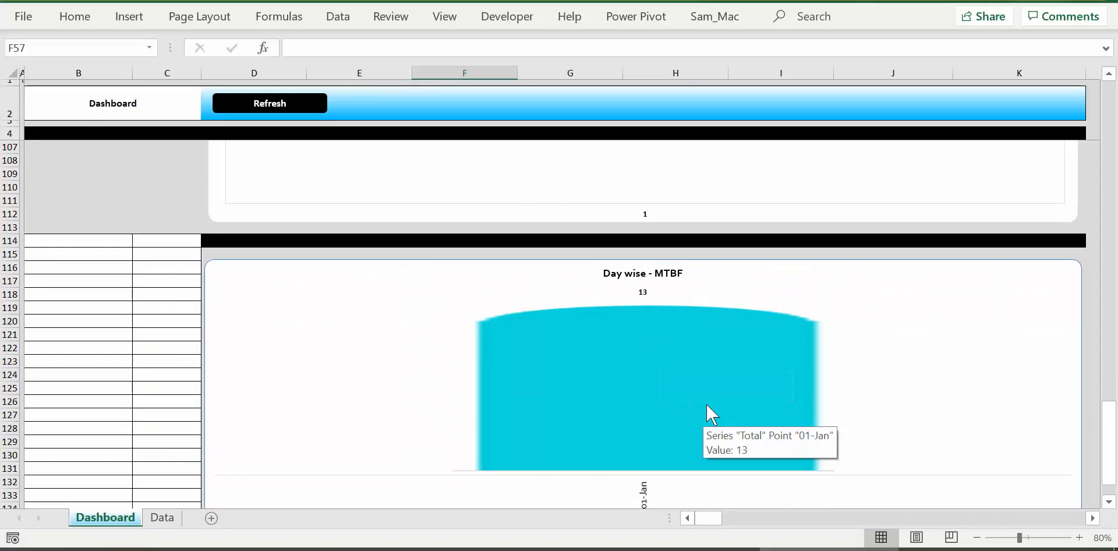
Extend the Date filter to 01-Jan, 01-Sep and 02-Feb, review the weekly and day-wise MTBF charts, and clear the Date filter.
{"action": "scroll", "coordinate": [369, 332], "scroll_direction": "up", "scroll_amount": 20}
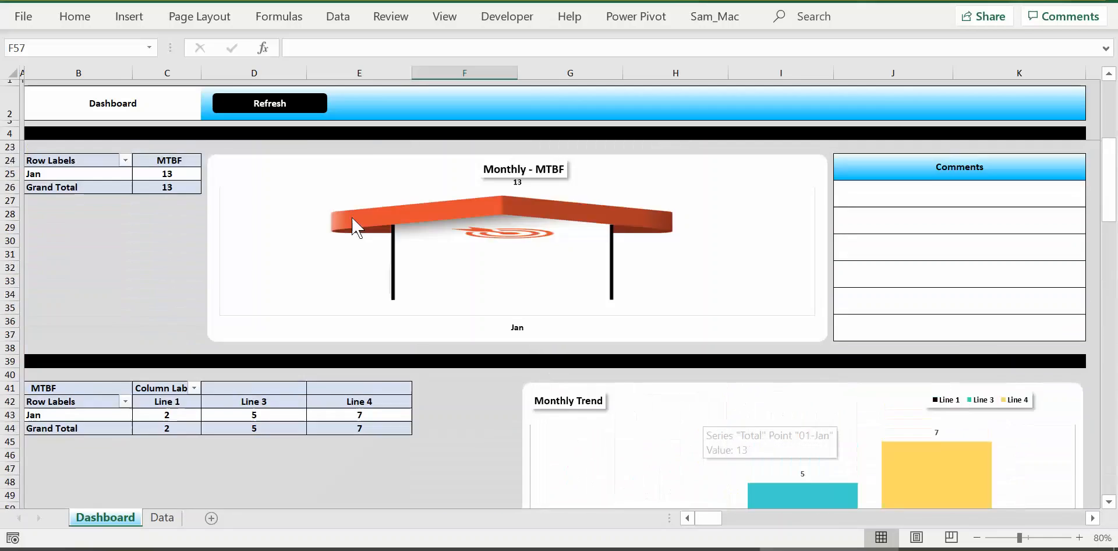
{"action": "scroll", "coordinate": [353, 221], "scroll_direction": "up", "scroll_amount": 6}
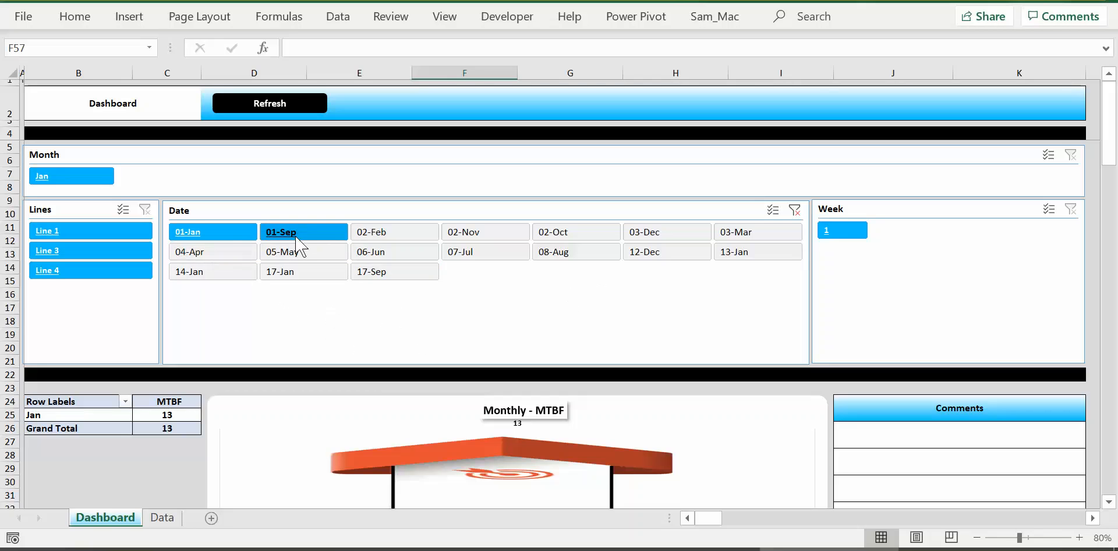
{"action": "left_click_drag", "start_coordinate": [221, 235], "coordinate": [393, 236]}
{"action": "scroll", "coordinate": [482, 318], "scroll_direction": "down", "scroll_amount": 6}
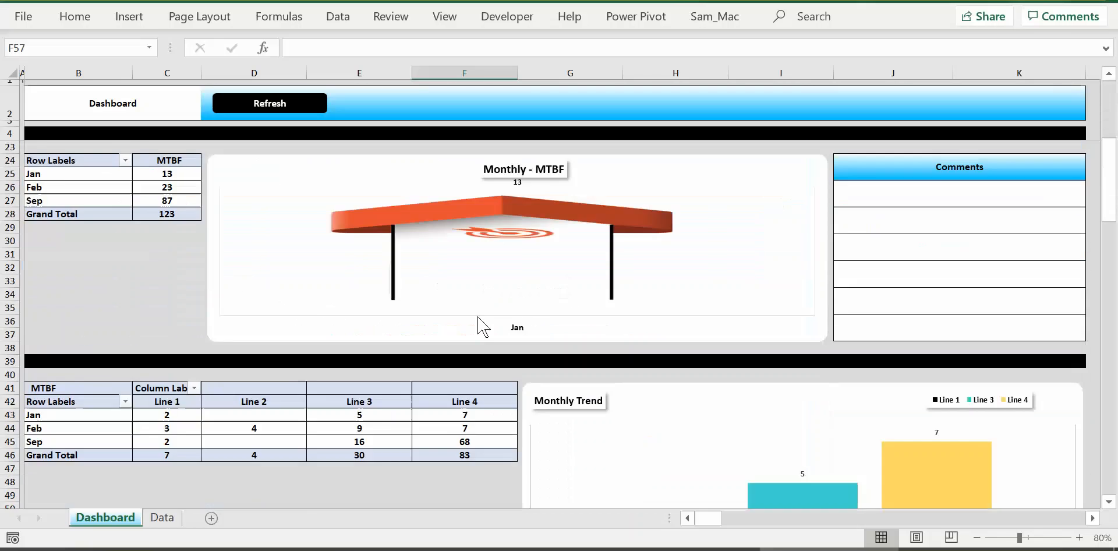
{"action": "scroll", "coordinate": [475, 324], "scroll_direction": "down", "scroll_amount": 20}
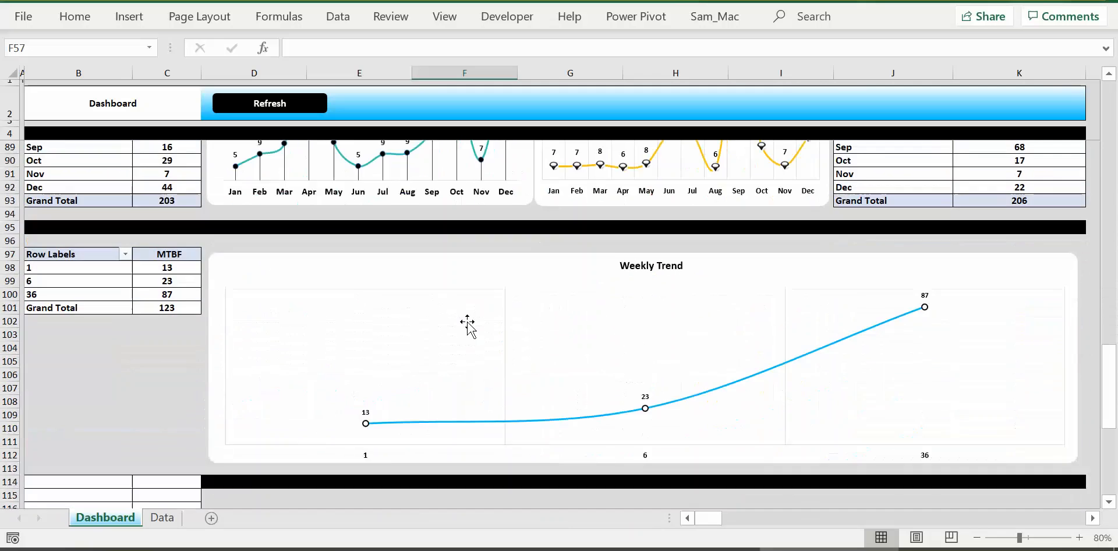
{"action": "scroll", "coordinate": [467, 323], "scroll_direction": "down", "scroll_amount": 9}
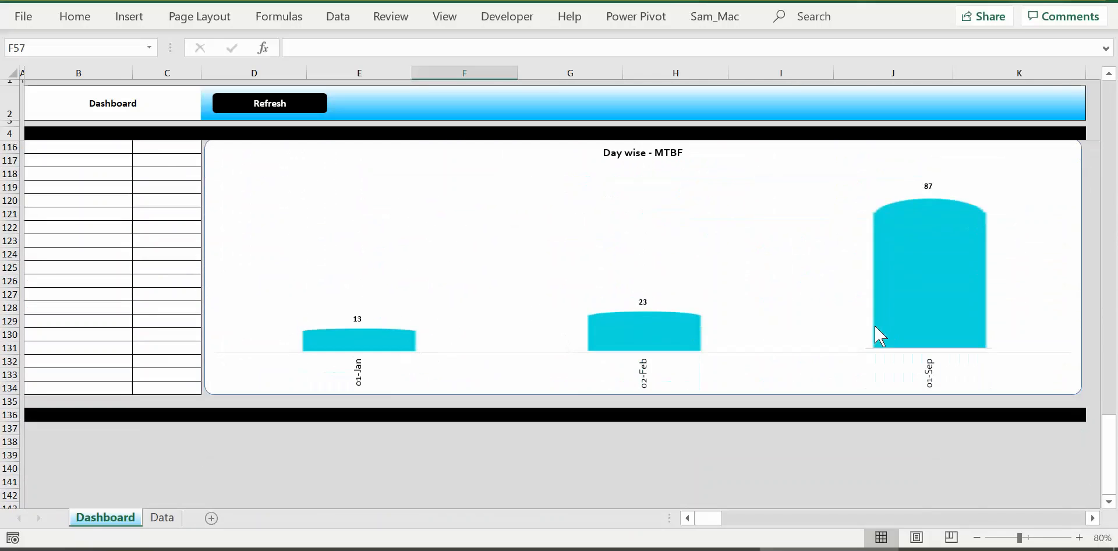
{"action": "scroll", "coordinate": [654, 231], "scroll_direction": "up", "scroll_amount": 20}
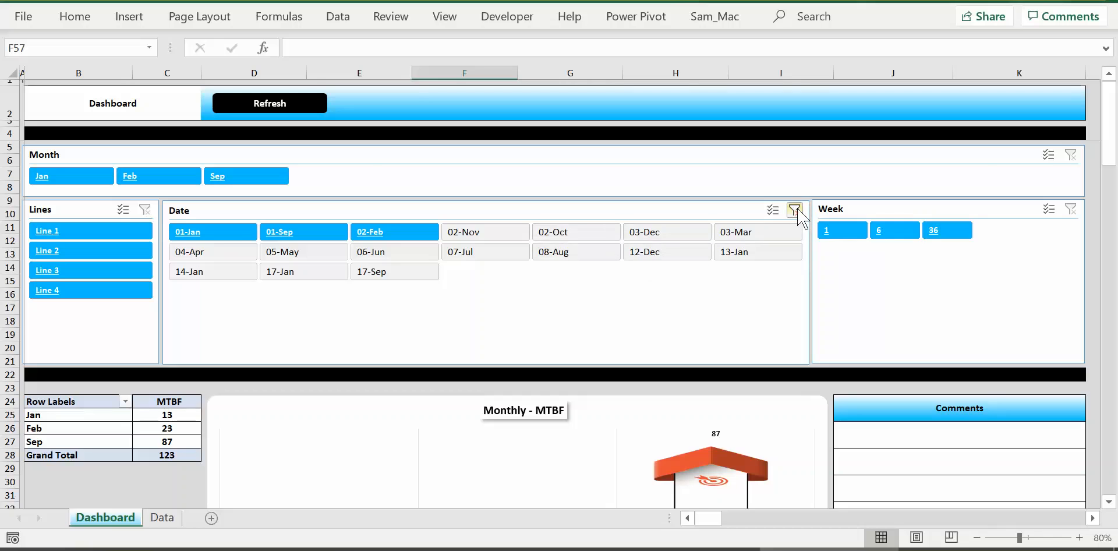
{"action": "left_click", "coordinate": [795, 209]}
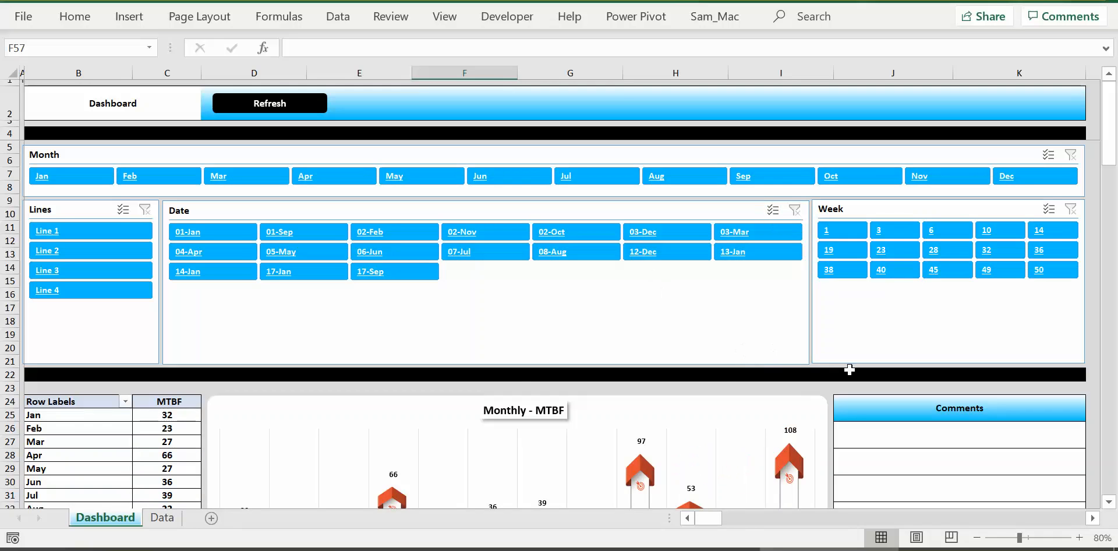
Filter the dashboard by weeks 1, 3, 6, 10 and 49 one at a time, and clear the Week filter.
{"action": "left_click", "coordinate": [847, 231]}
{"action": "left_click", "coordinate": [897, 232], "text": "ctrl"}
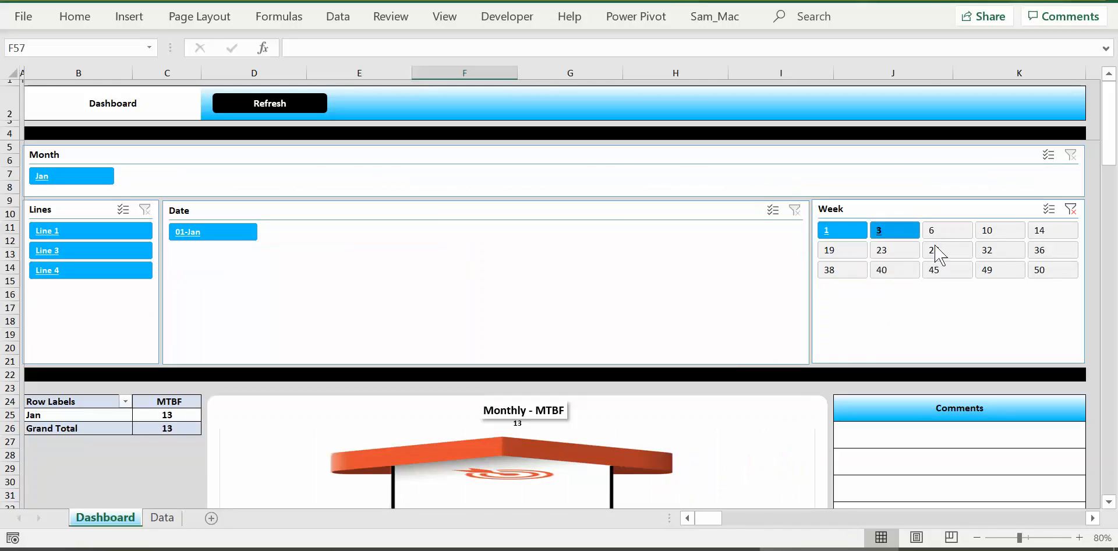
{"action": "left_click", "coordinate": [960, 231]}
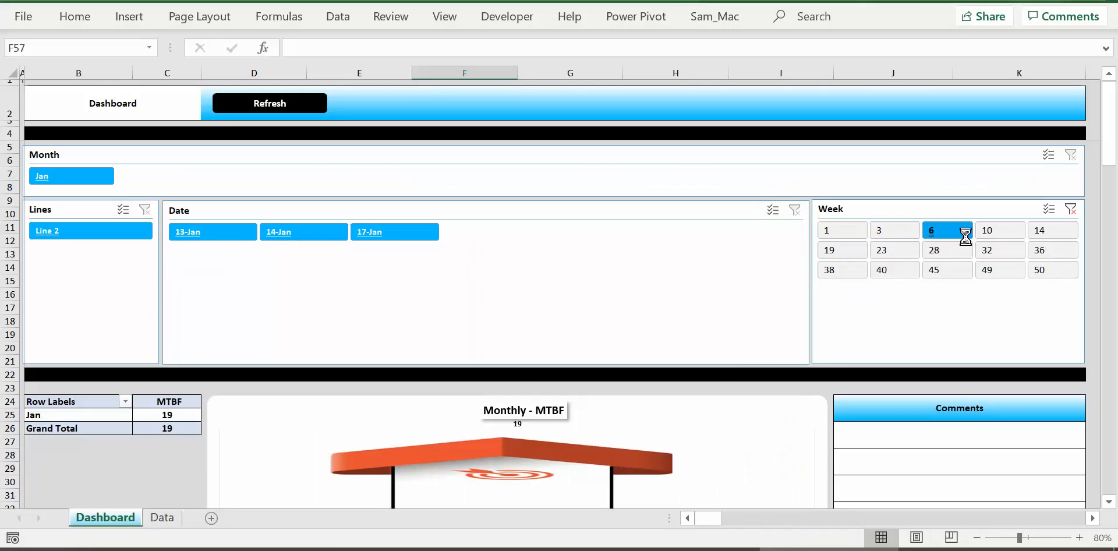
{"action": "left_click", "coordinate": [1002, 234]}
{"action": "left_click", "coordinate": [999, 270]}
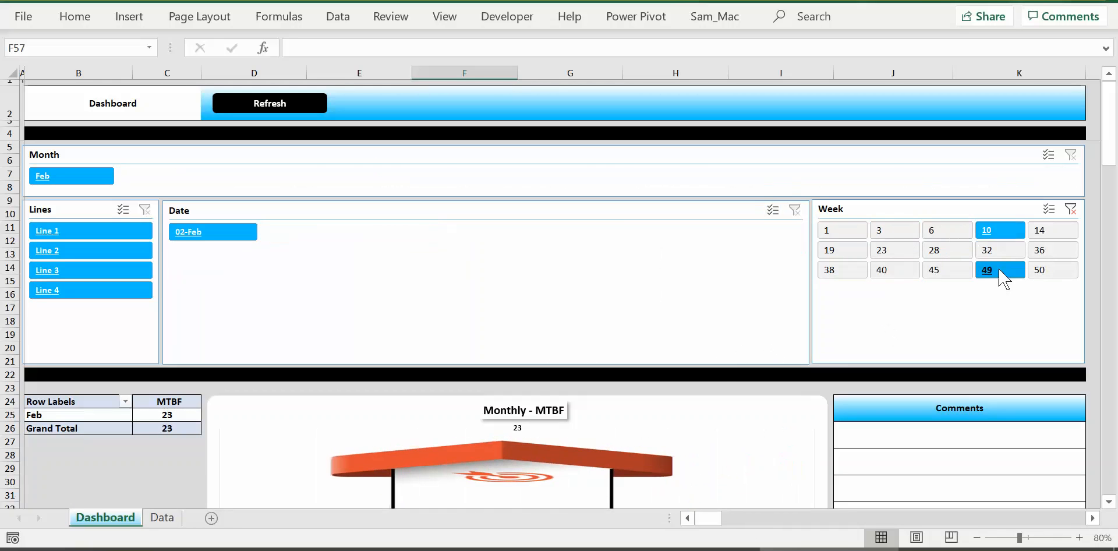
{"action": "left_click", "coordinate": [1072, 208]}
Examine the unfiltered Monthly - MTBF chart, the Monthly Trend by line, and the Line 1 to Line 4 charts with their pivot tables.
{"action": "scroll", "coordinate": [448, 291], "scroll_direction": "down", "scroll_amount": 5}
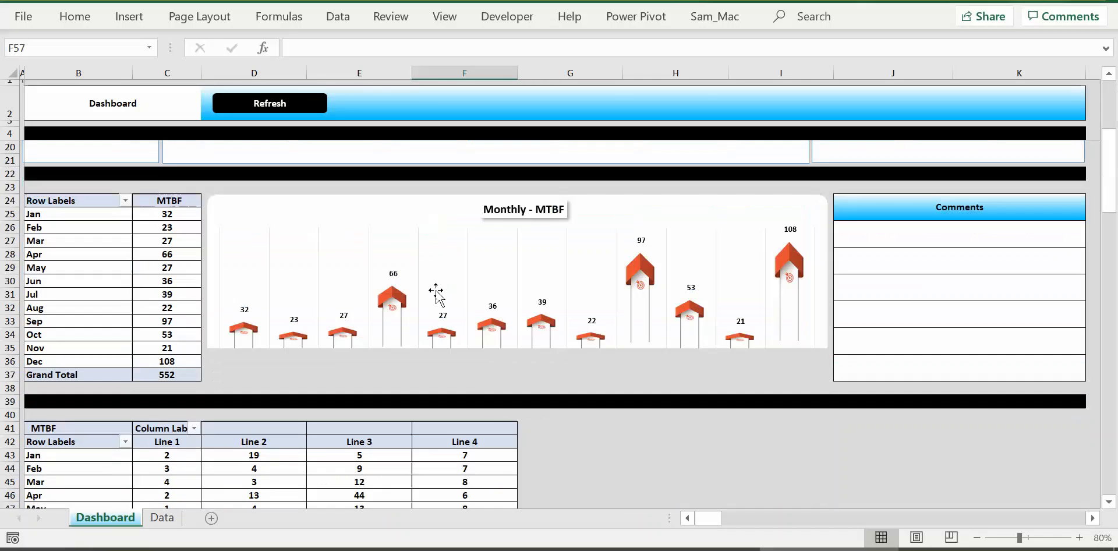
{"action": "scroll", "coordinate": [431, 293], "scroll_direction": "down", "scroll_amount": 5}
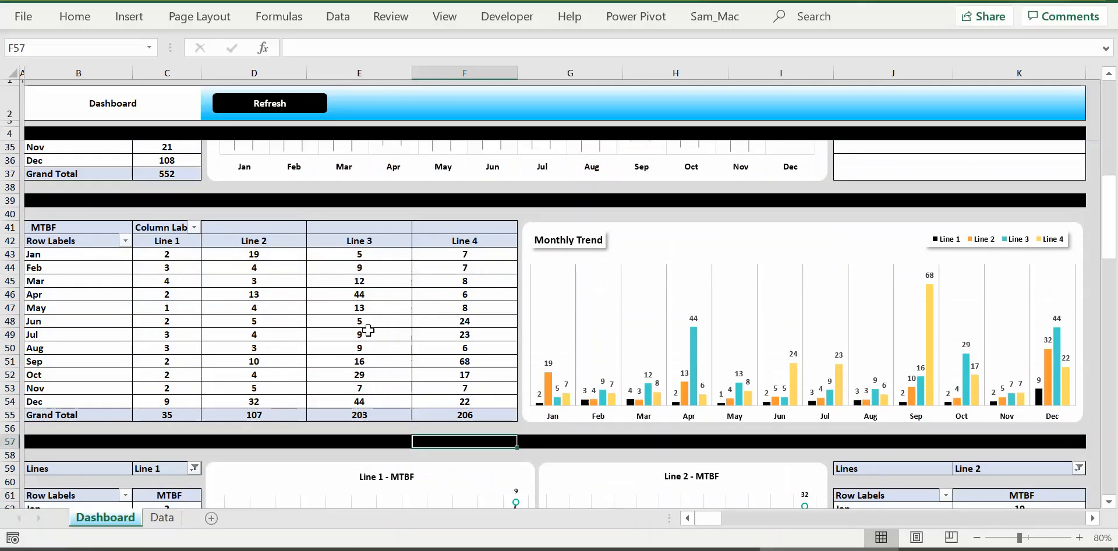
{"action": "scroll", "coordinate": [371, 321], "scroll_direction": "up", "scroll_amount": 4}
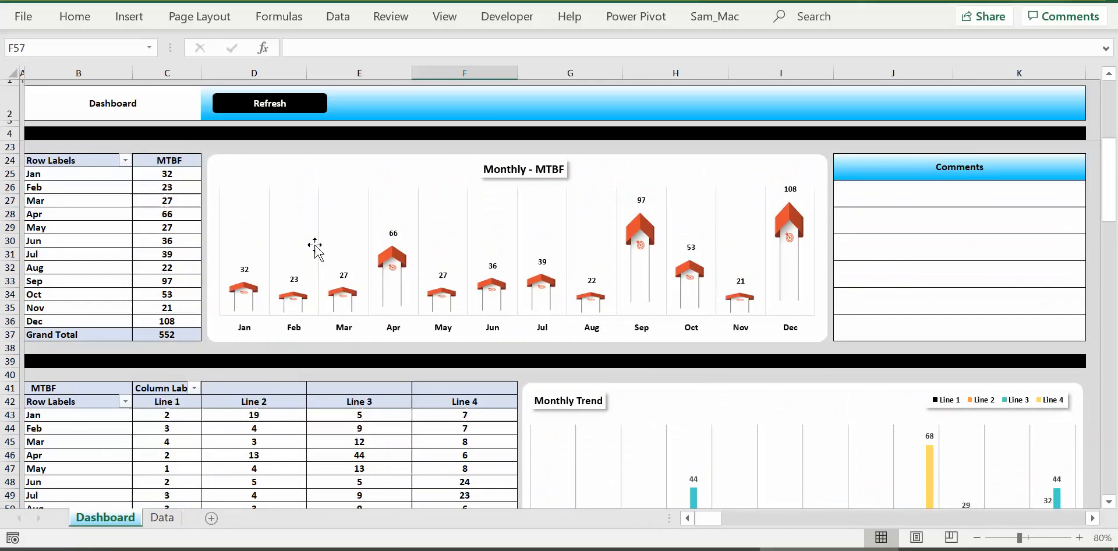
{"action": "scroll", "coordinate": [314, 245], "scroll_direction": "up", "scroll_amount": 6}
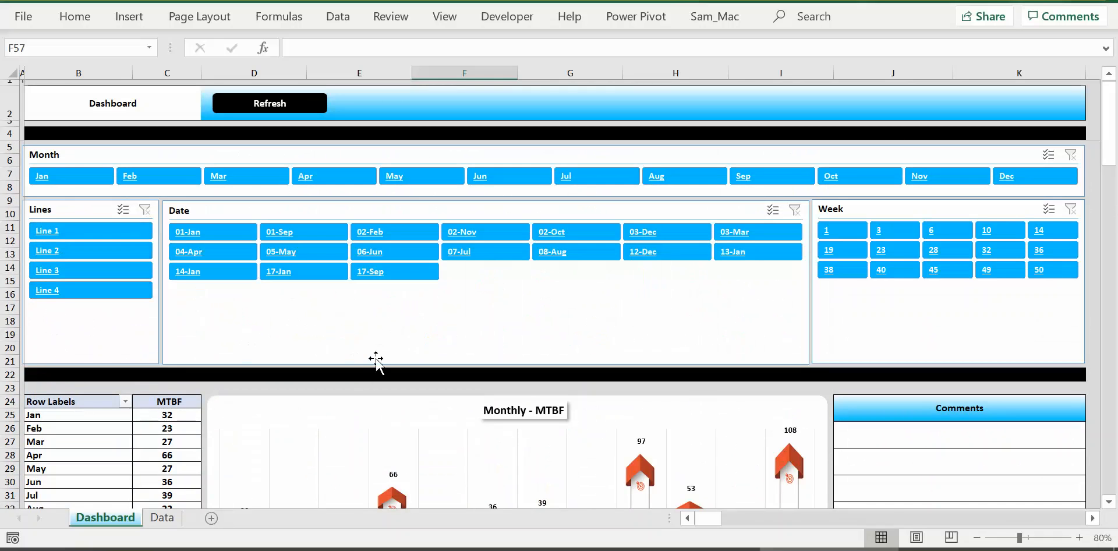
{"action": "scroll", "coordinate": [375, 361], "scroll_direction": "down", "scroll_amount": 4}
{"action": "scroll", "coordinate": [157, 281], "scroll_direction": "up", "scroll_amount": 4}
{"action": "scroll", "coordinate": [291, 402], "scroll_direction": "down", "scroll_amount": 3}
{"action": "mouse_move", "coordinate": [166, 296]}
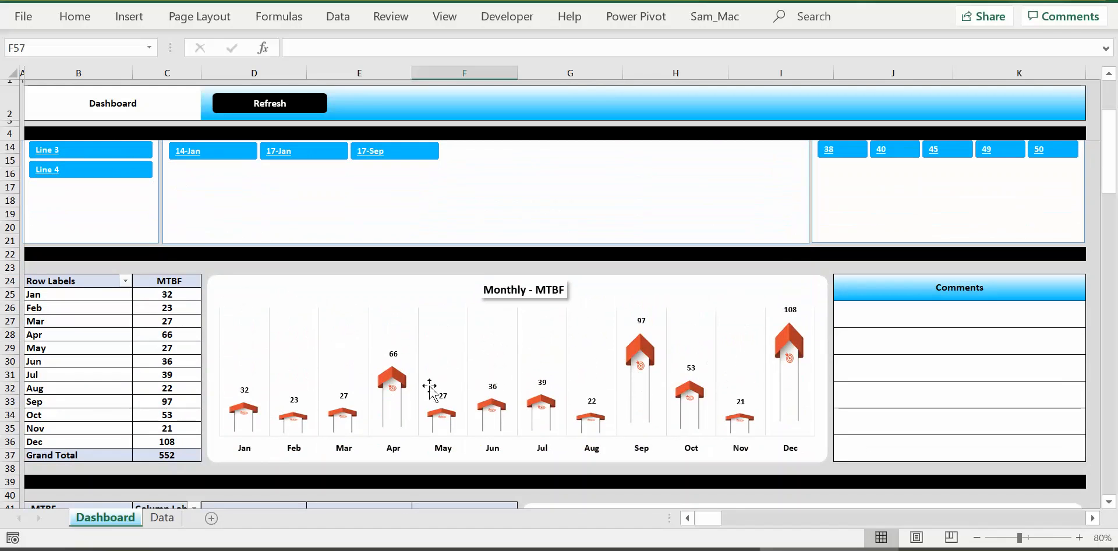
{"action": "scroll", "coordinate": [696, 370], "scroll_direction": "down", "scroll_amount": 7}
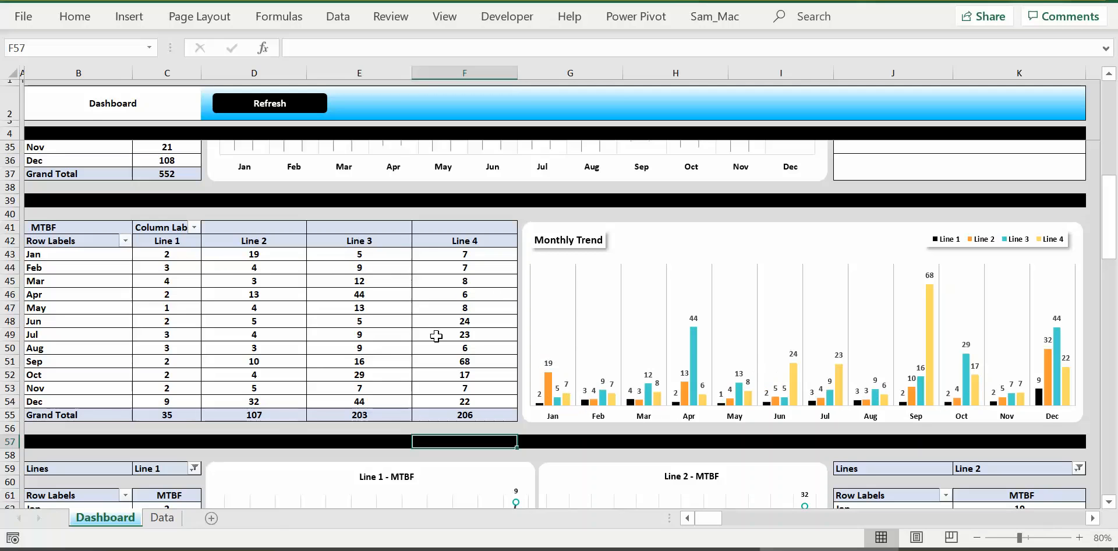
{"action": "scroll", "coordinate": [781, 379], "scroll_direction": "down", "scroll_amount": 5}
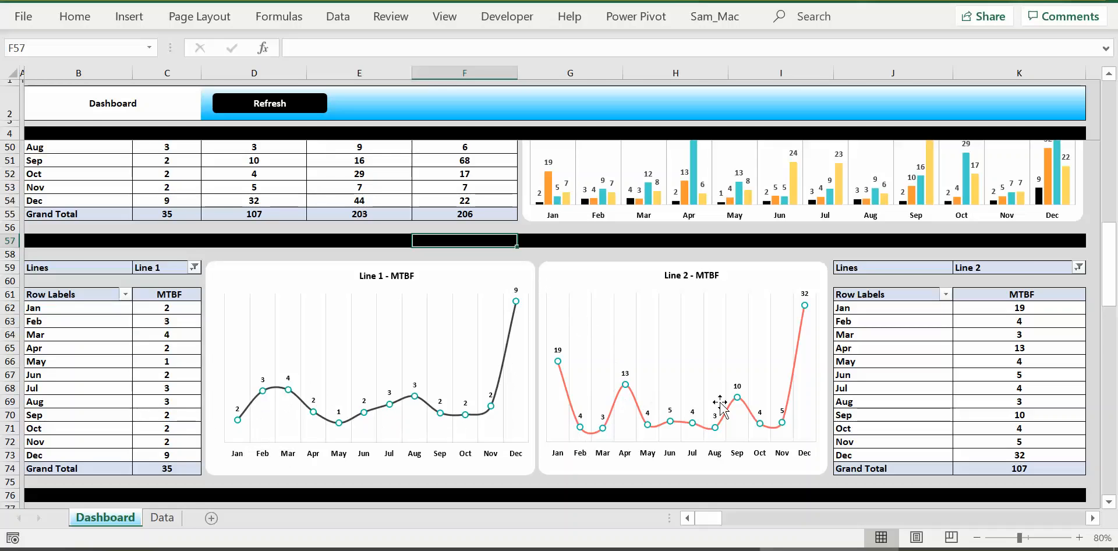
{"action": "scroll", "coordinate": [720, 406], "scroll_direction": "down", "scroll_amount": 4}
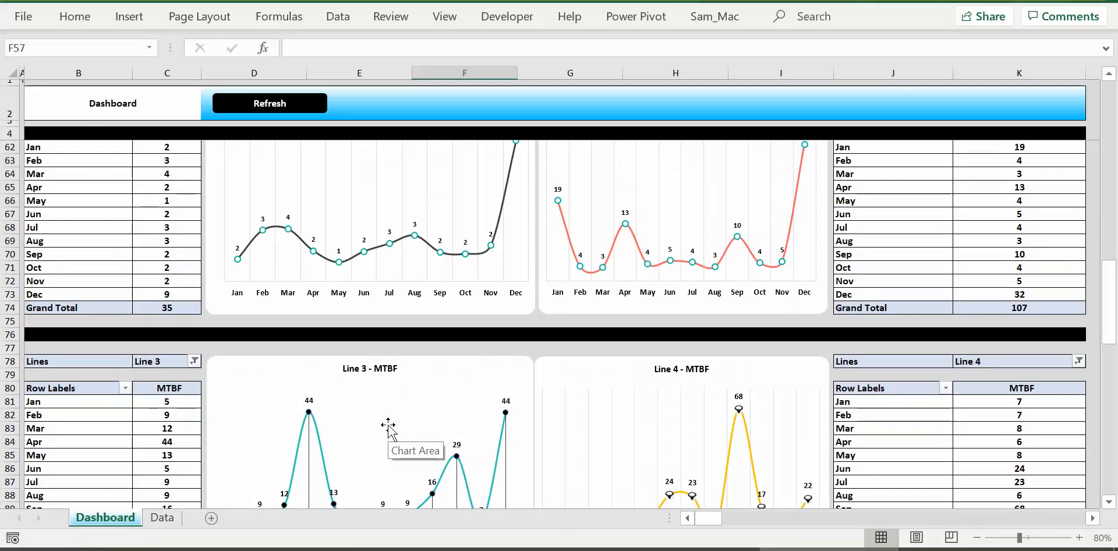
Check the source records on the Data sheet and return to the line-wise charts on the Dashboard sheet.
{"action": "left_click", "coordinate": [170, 523]}
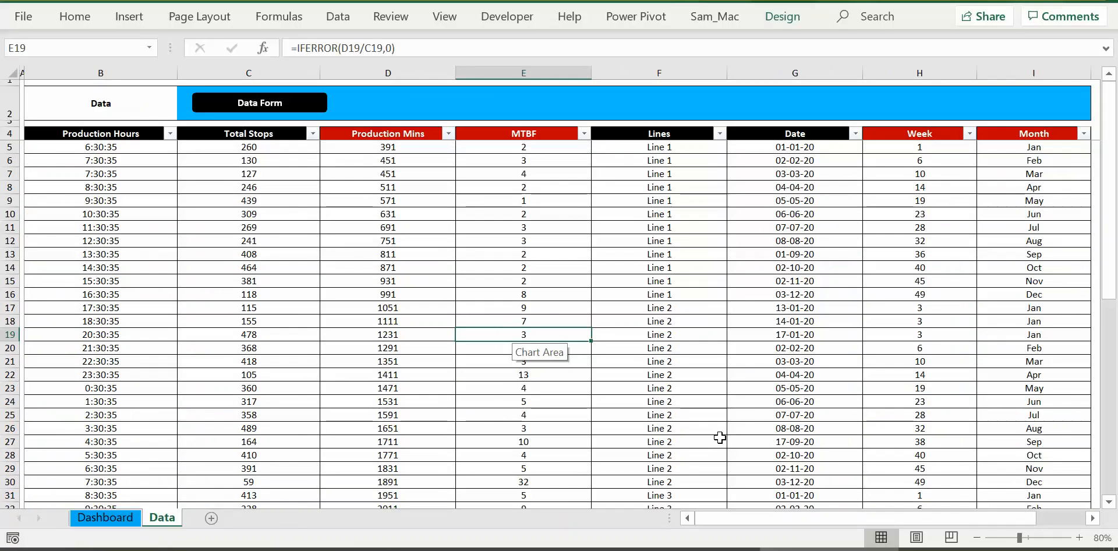
{"action": "left_click", "coordinate": [114, 518]}
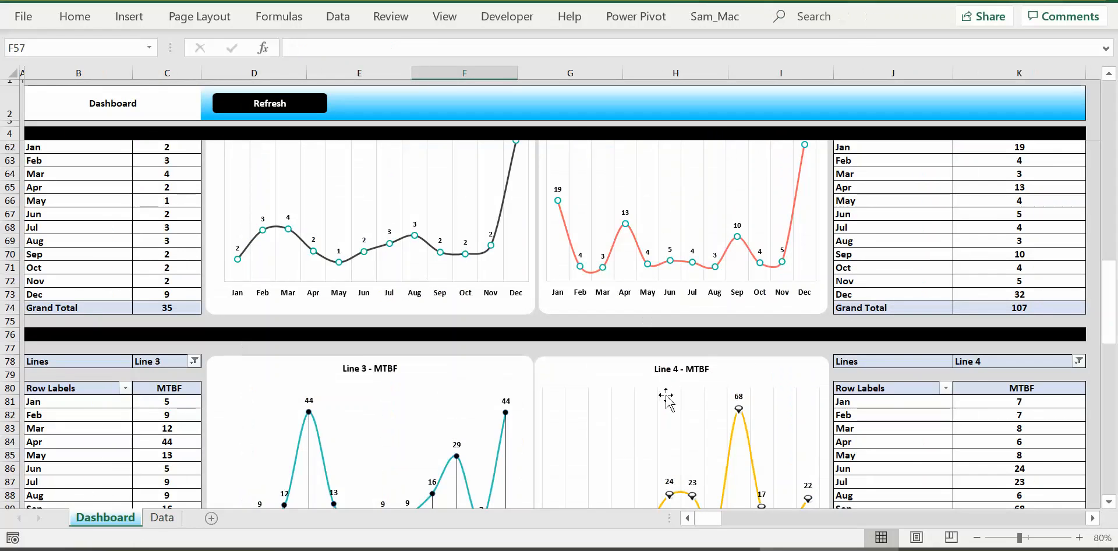
{"action": "left_click", "coordinate": [161, 522]}
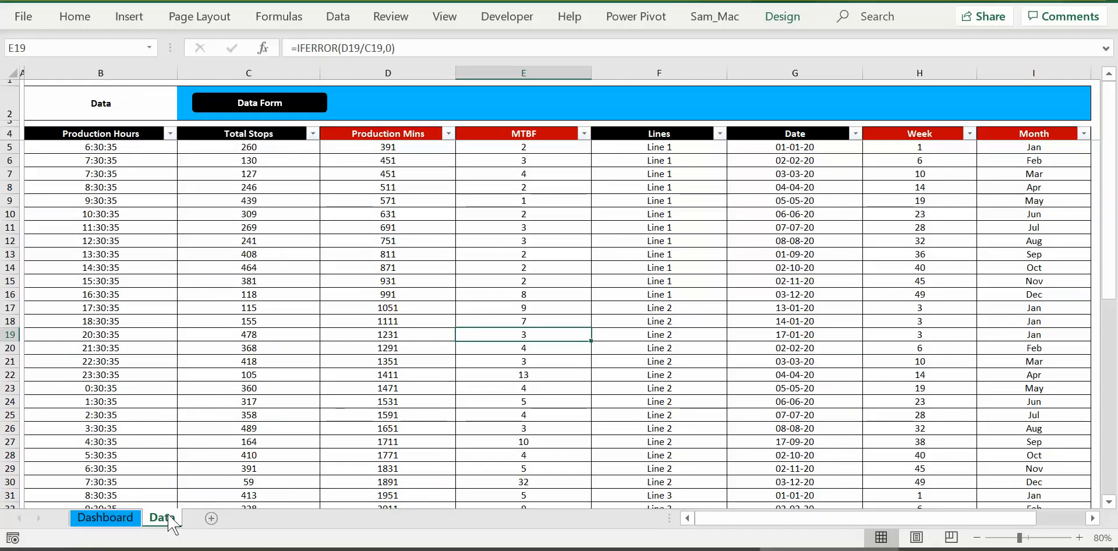
{"action": "left_click", "coordinate": [105, 517]}
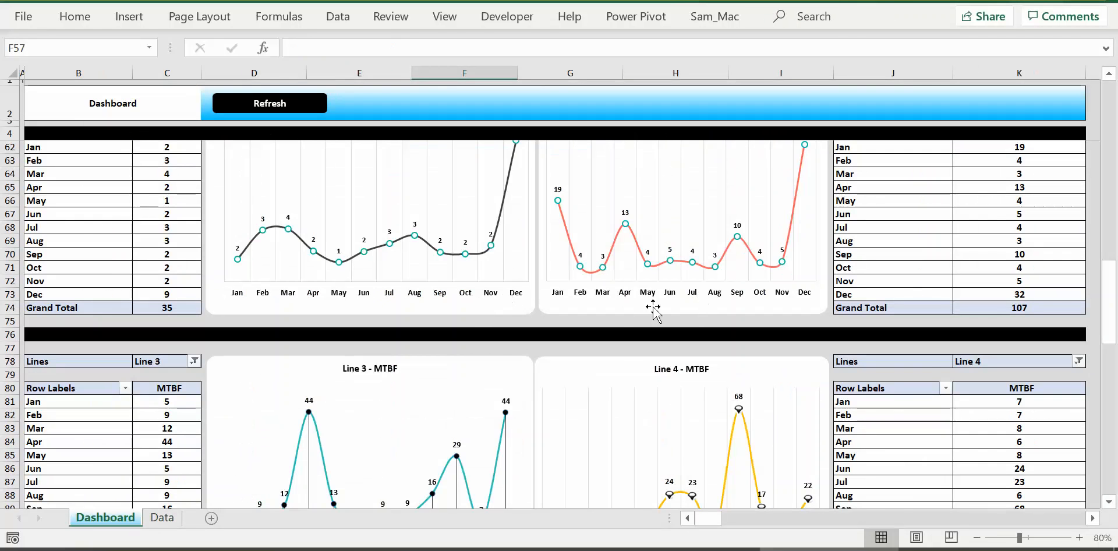
Select the week labels in the weekly pivot table, try narrowing the Weekly Trend chart to less than half its width, and undo the resize.
{"action": "scroll", "coordinate": [653, 311], "scroll_direction": "down", "scroll_amount": 10}
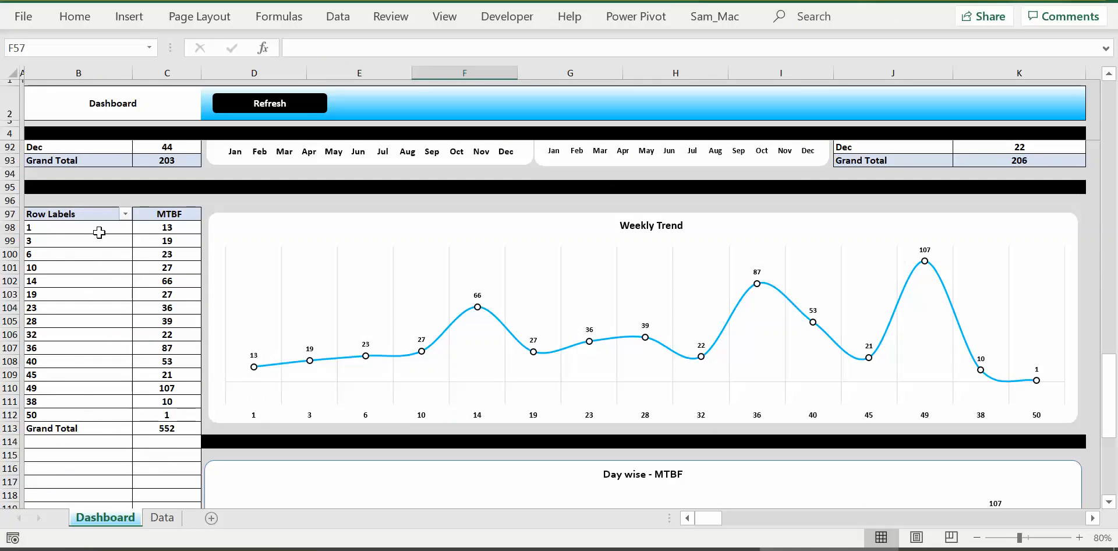
{"action": "left_click_drag", "start_coordinate": [99, 233], "coordinate": [106, 504]}
{"action": "scroll", "coordinate": [282, 359], "scroll_direction": "up", "scroll_amount": 4}
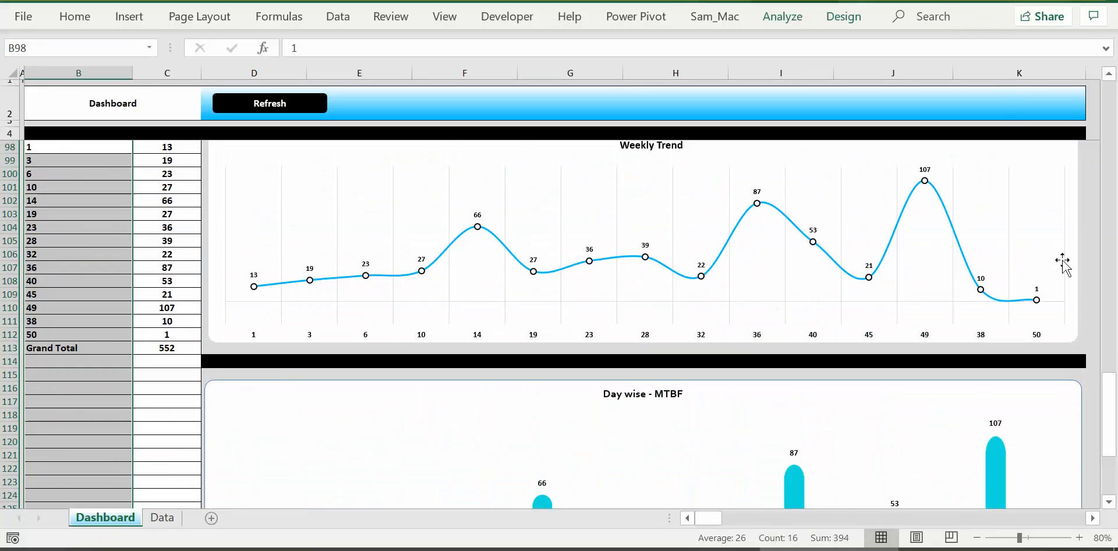
{"action": "left_click", "coordinate": [1076, 230]}
{"action": "left_click_drag", "start_coordinate": [1078, 237], "coordinate": [575, 268]}
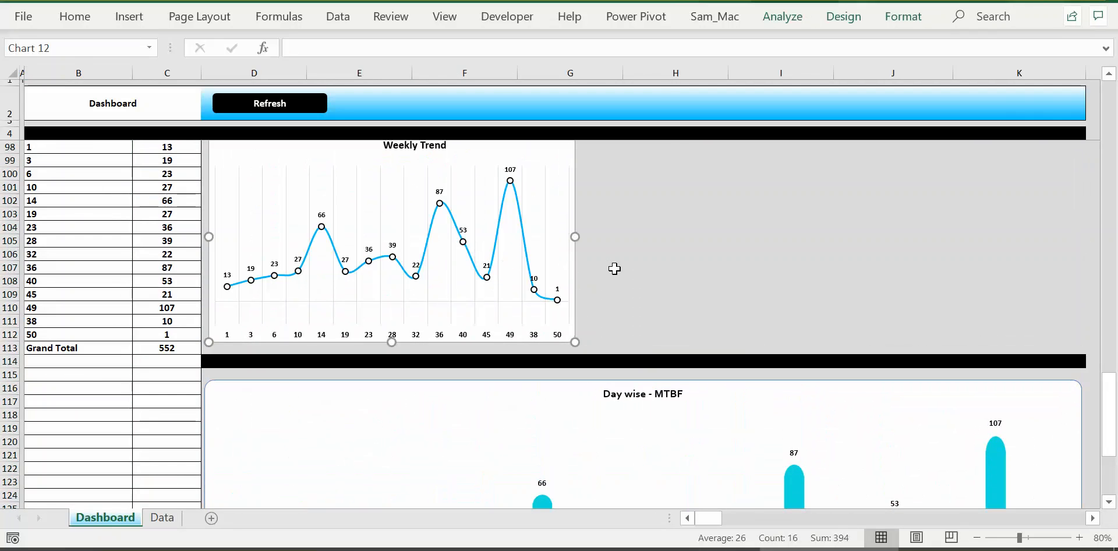
{"action": "key", "text": "ctrl+z"}
Review the line-wise charts, check the Data sheet, and examine the weekly trend and day-wise MTBF charts on the Dashboard sheet.
{"action": "scroll", "coordinate": [666, 310], "scroll_direction": "up", "scroll_amount": 10}
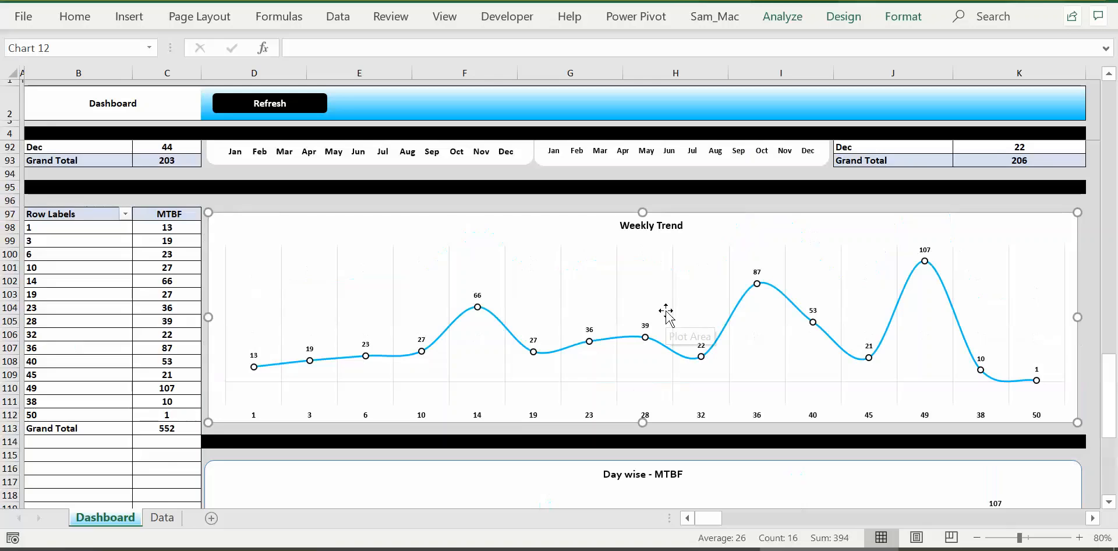
{"action": "scroll", "coordinate": [666, 314], "scroll_direction": "up", "scroll_amount": 4}
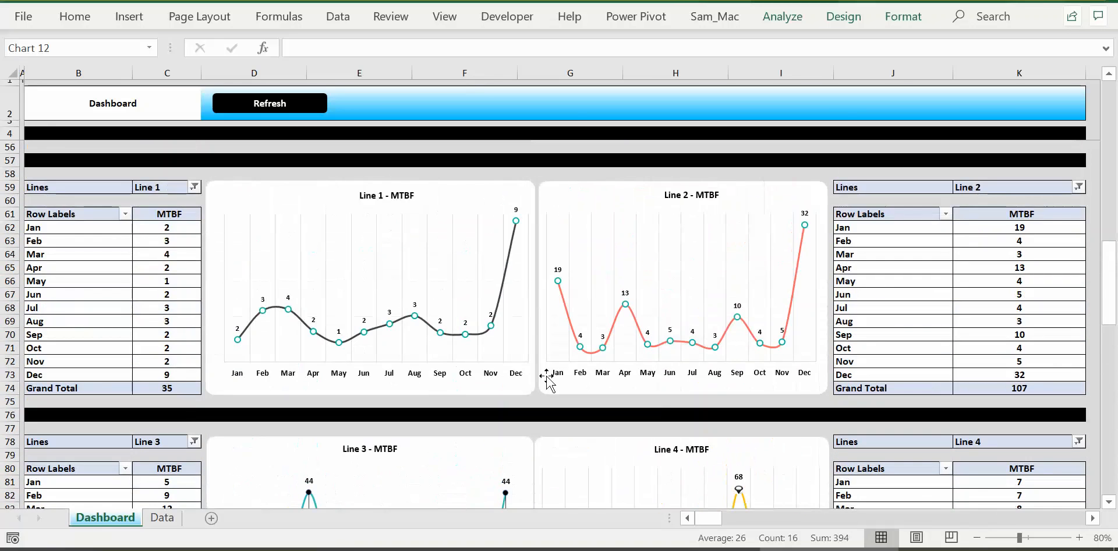
{"action": "left_click", "coordinate": [162, 518]}
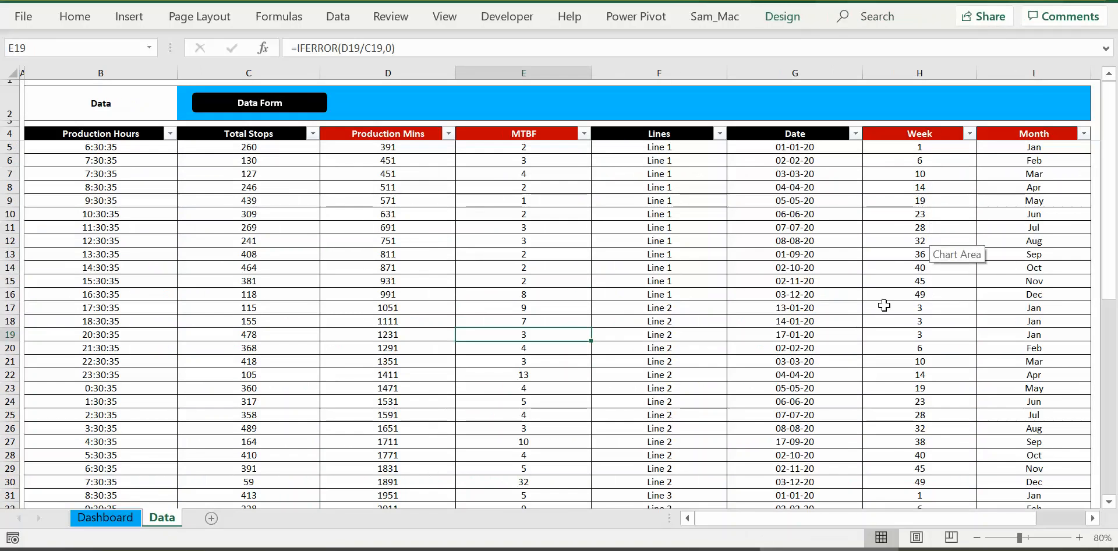
{"action": "left_click", "coordinate": [105, 518]}
{"action": "scroll", "coordinate": [543, 442], "scroll_direction": "down", "scroll_amount": 12}
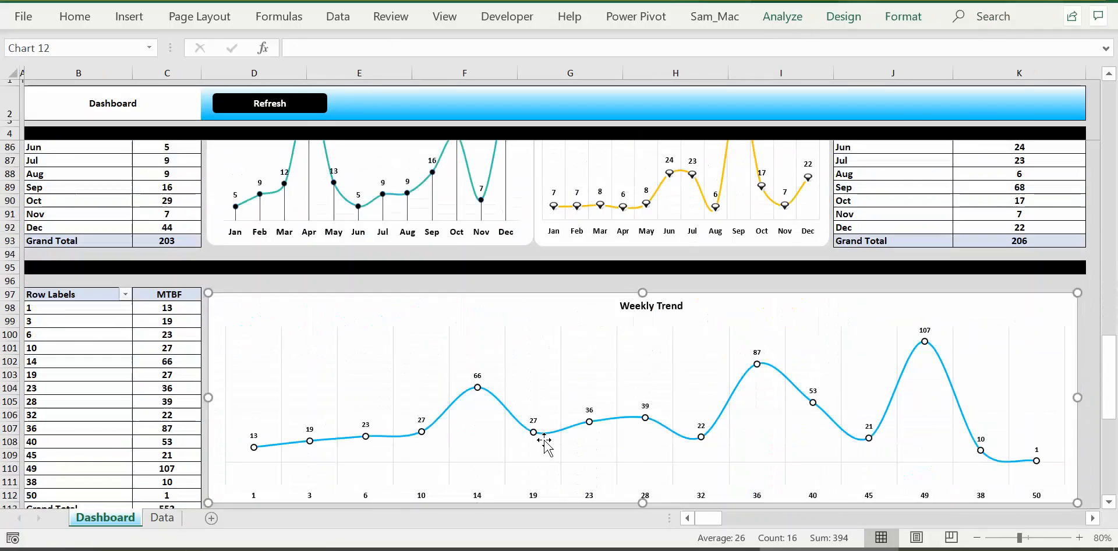
{"action": "scroll", "coordinate": [545, 441], "scroll_direction": "down", "scroll_amount": 4}
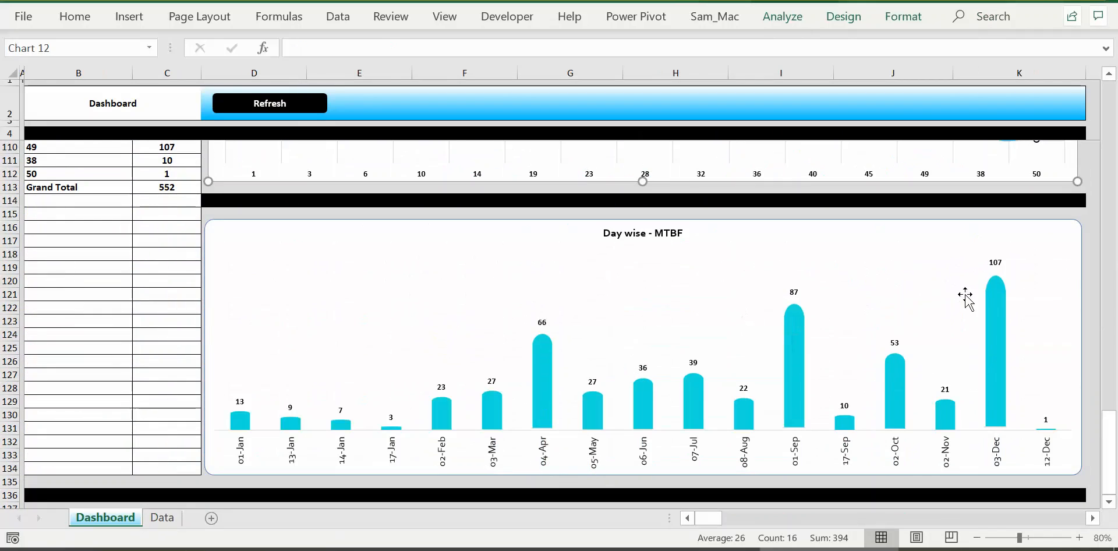
Try shrinking the Day wise - MTBF chart to a narrow strip, and undo the resize.
{"action": "left_click", "coordinate": [1080, 283]}
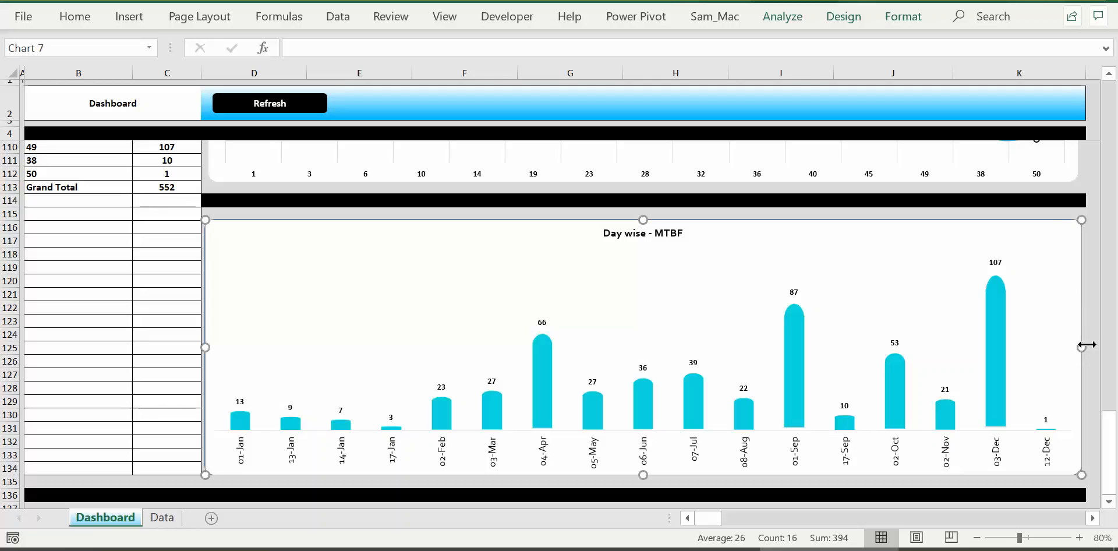
{"action": "left_click_drag", "start_coordinate": [1082, 344], "coordinate": [352, 370]}
{"action": "left_click_drag", "start_coordinate": [331, 385], "coordinate": [330, 384]}
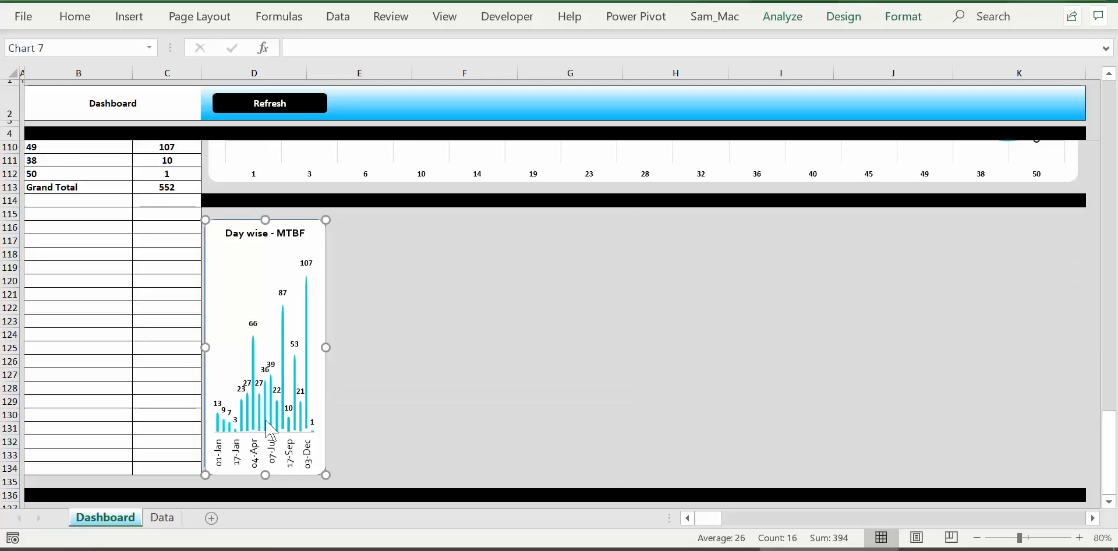
{"action": "key", "text": "ctrl+z"}
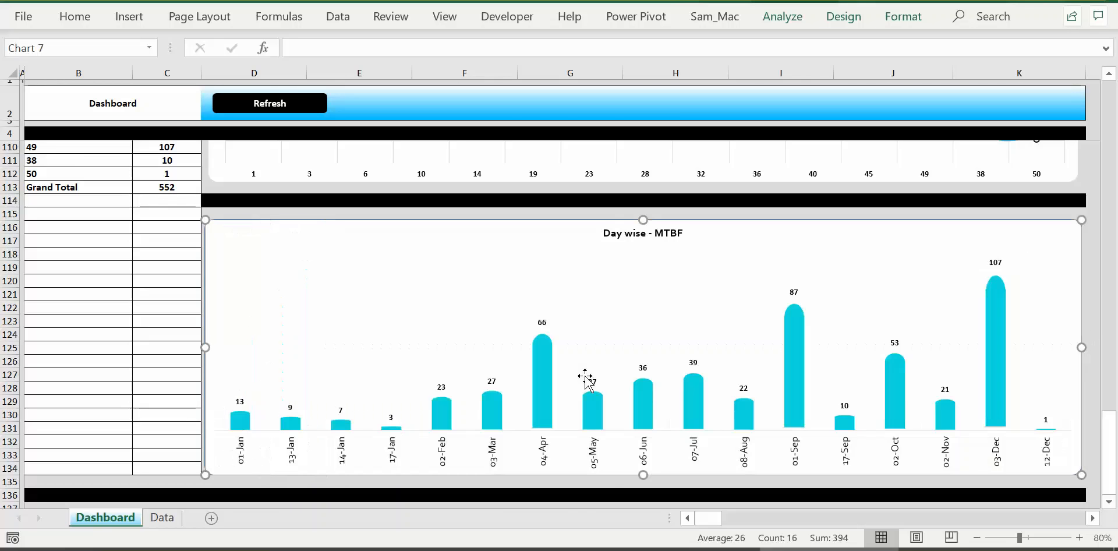
Review the unfiltered Monthly Trend, line-wise and Weekly Trend charts once more.
{"action": "scroll", "coordinate": [589, 376], "scroll_direction": "up", "scroll_amount": 19}
{"action": "scroll", "coordinate": [822, 202], "scroll_direction": "up", "scroll_amount": 16}
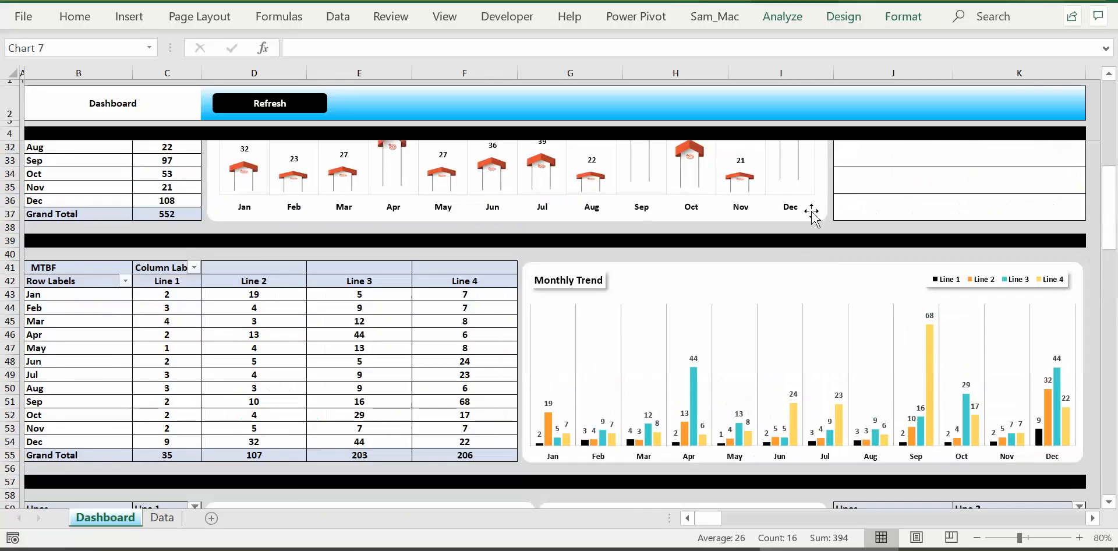
{"action": "scroll", "coordinate": [848, 314], "scroll_direction": "down", "scroll_amount": 20}
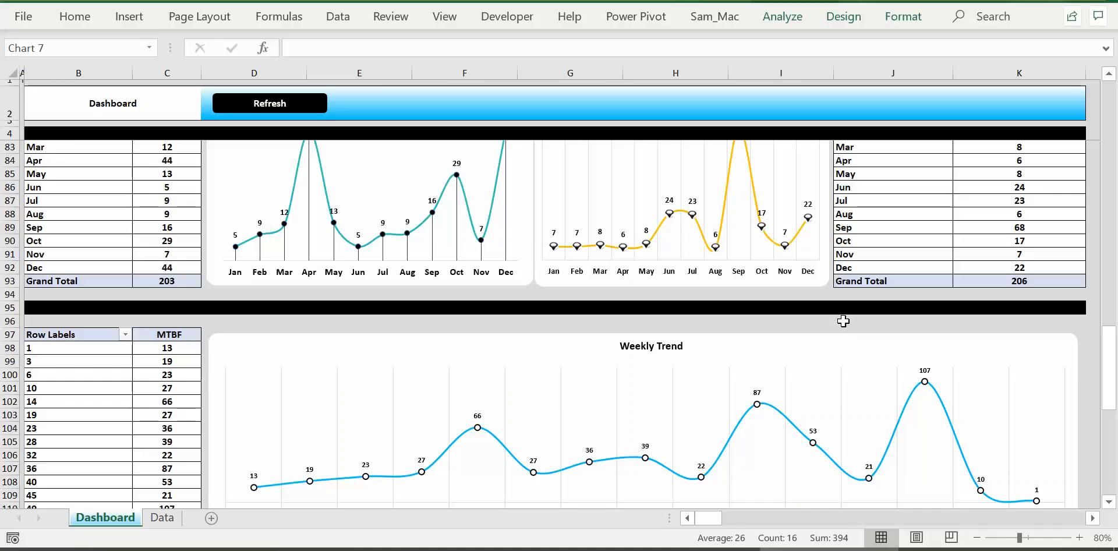
Switch to the Data sheet and expand the collapsed ribbon so its commands stay displayed.
{"action": "scroll", "coordinate": [842, 314], "scroll_direction": "up", "scroll_amount": 20}
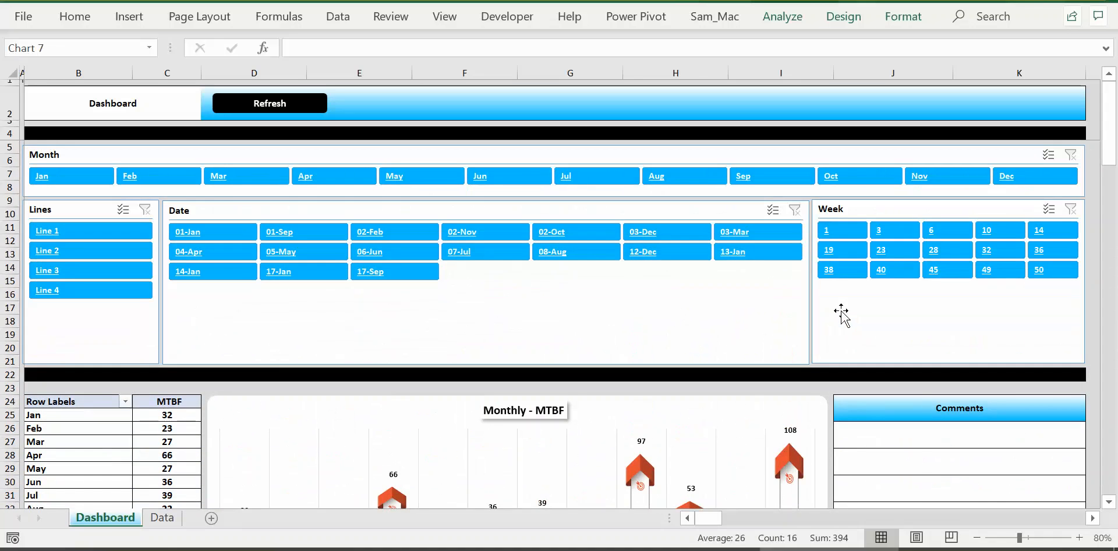
{"action": "left_click", "coordinate": [161, 519]}
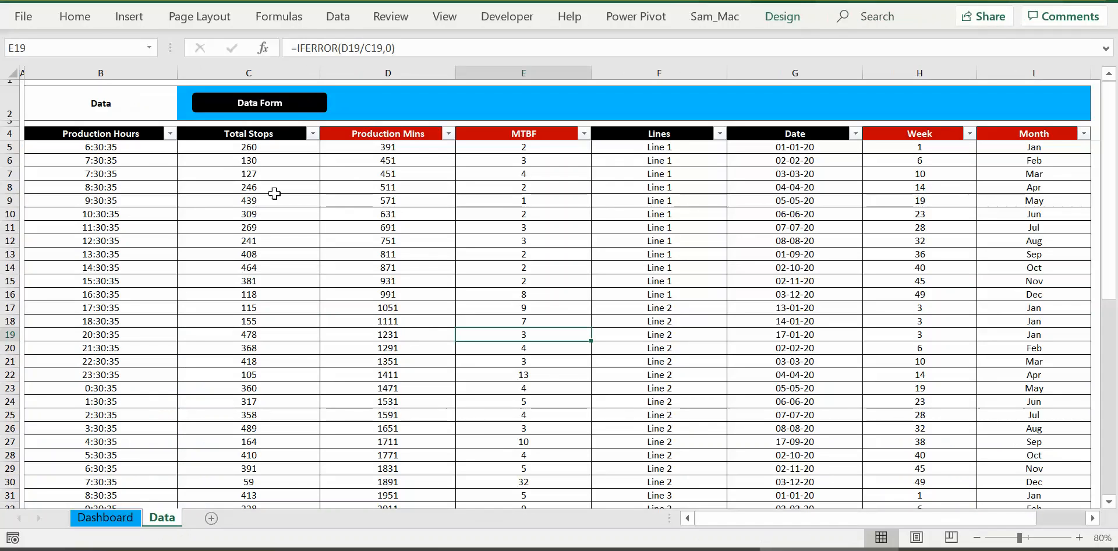
{"action": "double_click", "coordinate": [75, 16]}
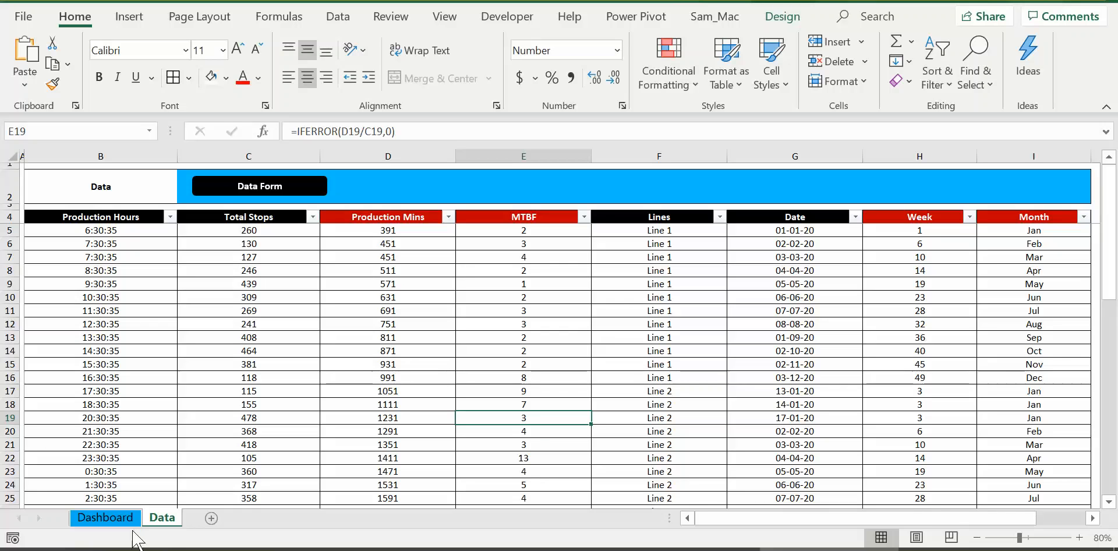
Return to the Dashboard sheet and review its charts from the Monthly Trend through the line-wise and weekly charts to Day wise - MTBF.
{"action": "left_click", "coordinate": [105, 518]}
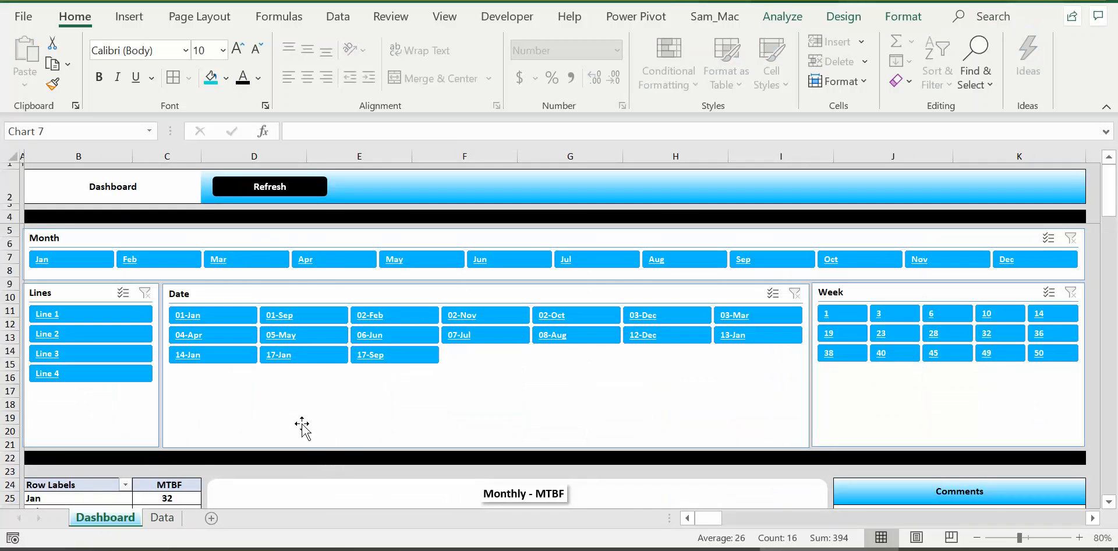
{"action": "scroll", "coordinate": [302, 423], "scroll_direction": "down", "scroll_amount": 12}
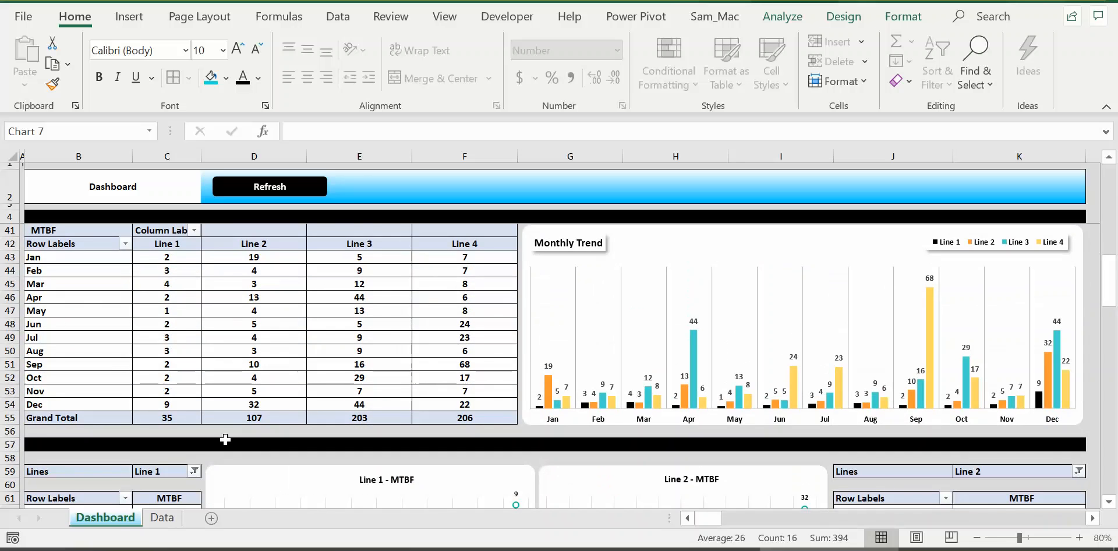
{"action": "scroll", "coordinate": [466, 320], "scroll_direction": "down", "scroll_amount": 5}
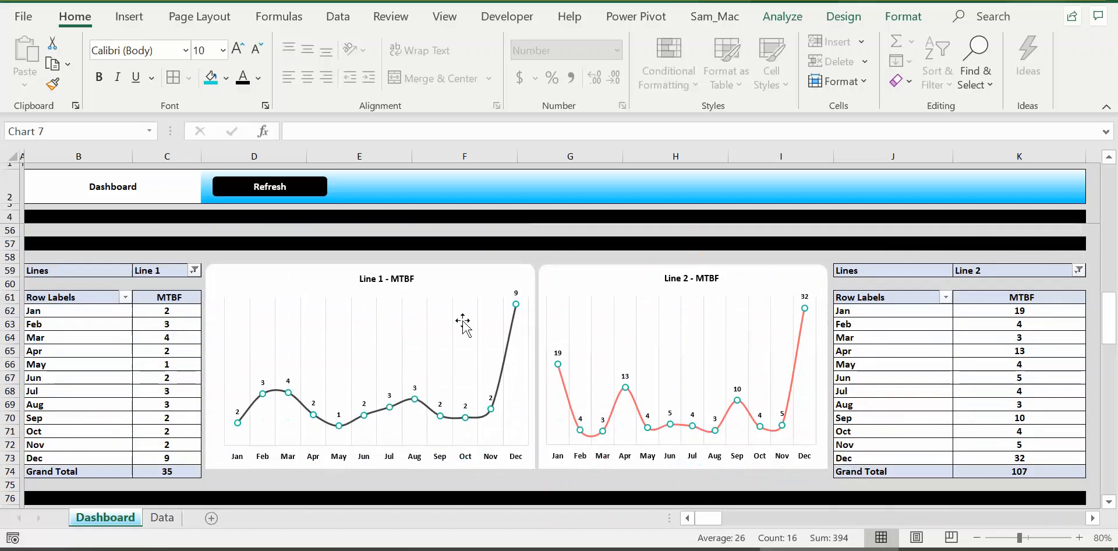
{"action": "scroll", "coordinate": [463, 321], "scroll_direction": "down", "scroll_amount": 12}
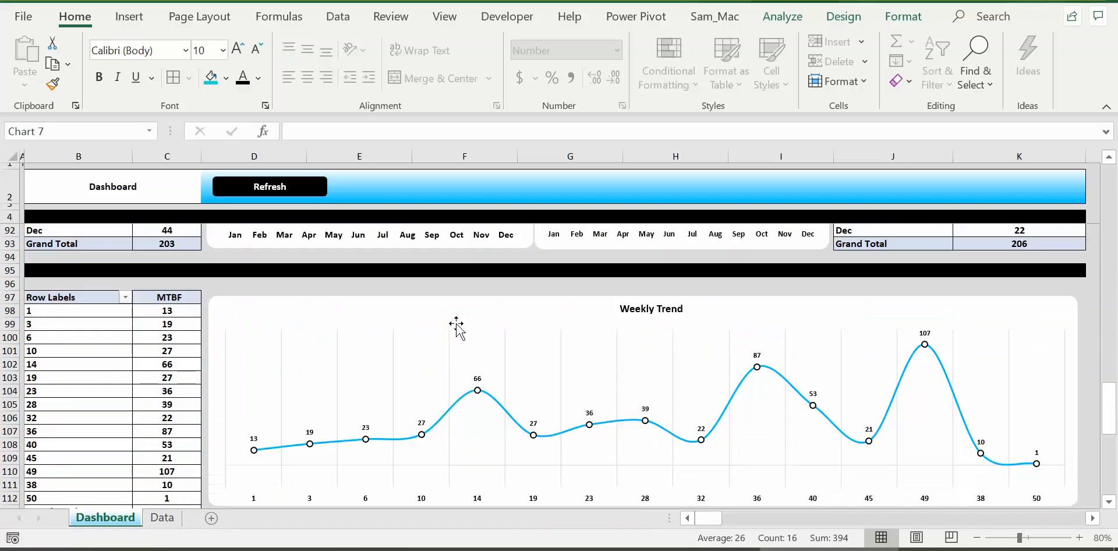
{"action": "scroll", "coordinate": [456, 326], "scroll_direction": "down", "scroll_amount": 8}
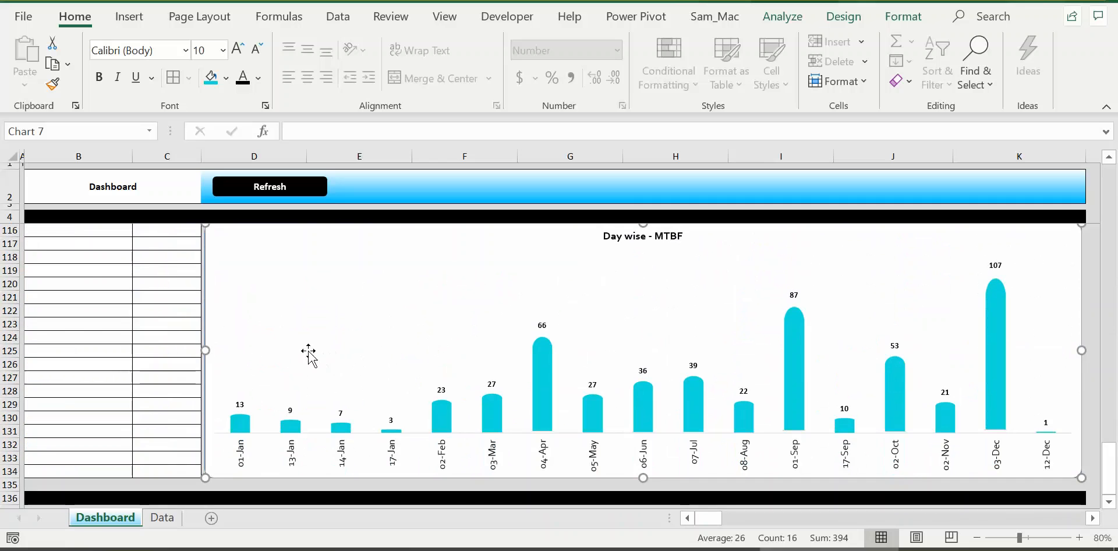
{"action": "scroll", "coordinate": [515, 328], "scroll_direction": "up", "scroll_amount": 9}
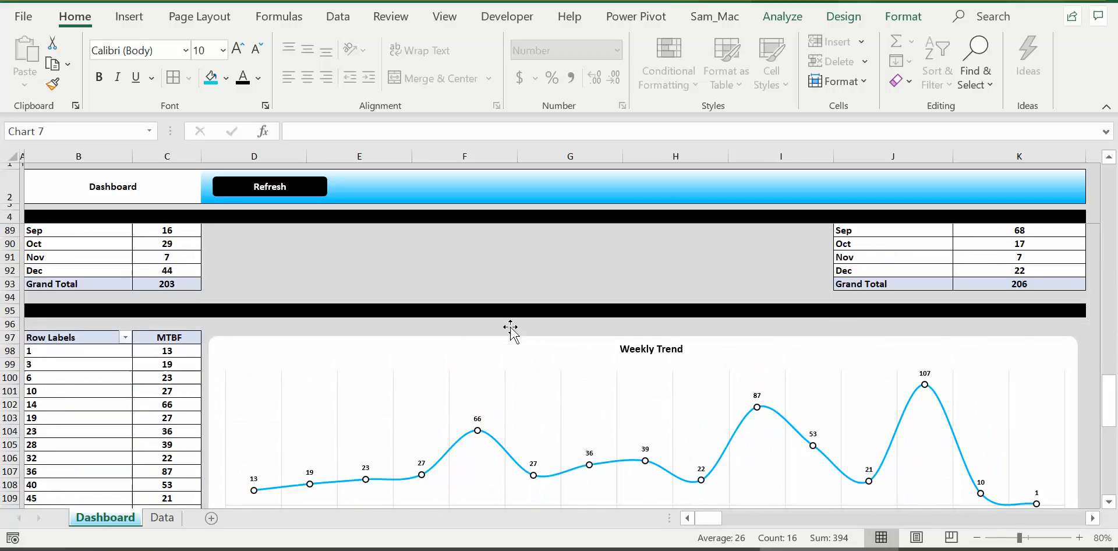
{"action": "scroll", "coordinate": [510, 330], "scroll_direction": "up", "scroll_amount": 20}
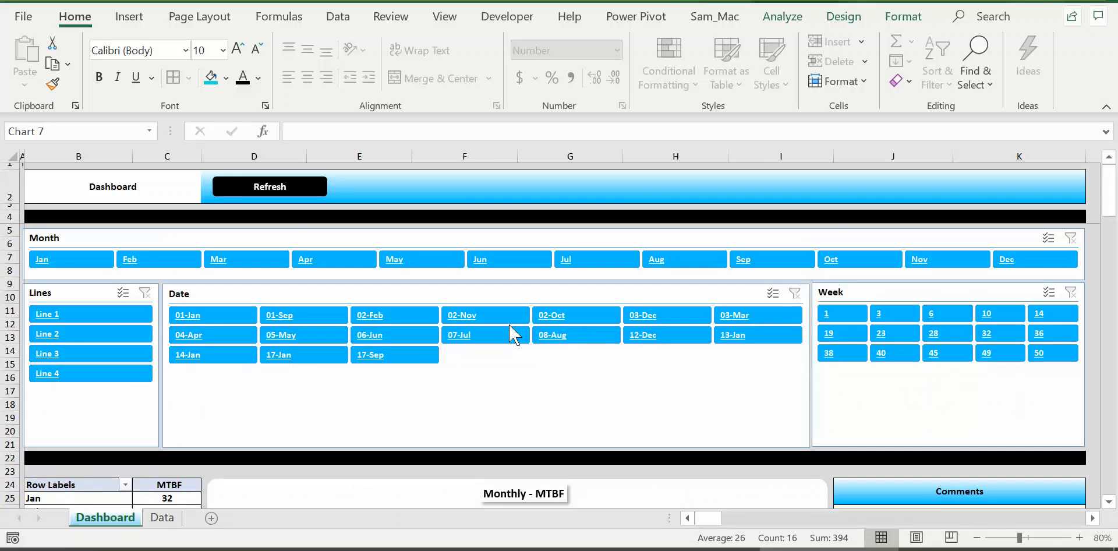
Look over the Monthly - MTBF chart, the Line 1 and Line 2 charts, and the dashboard slicers once more.
{"action": "scroll", "coordinate": [414, 392], "scroll_direction": "down", "scroll_amount": 3}
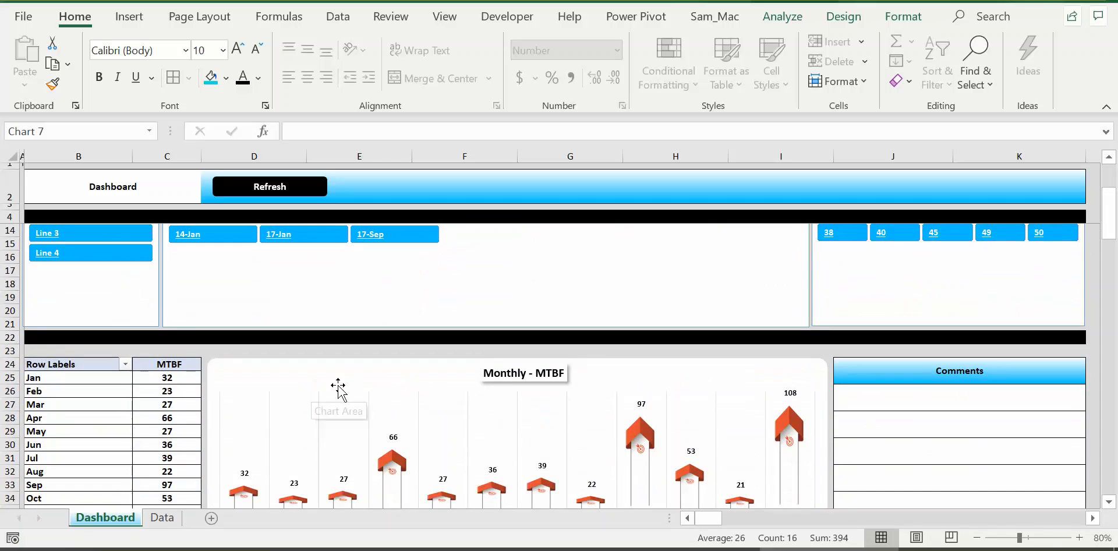
{"action": "scroll", "coordinate": [204, 396], "scroll_direction": "down", "scroll_amount": 14}
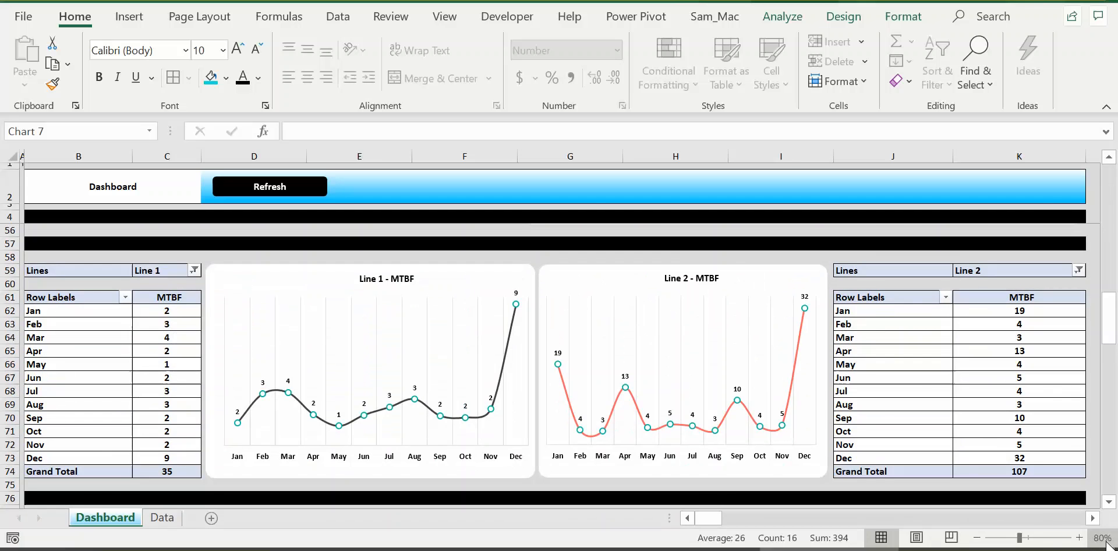
{"action": "scroll", "coordinate": [882, 348], "scroll_direction": "up", "scroll_amount": 4}
{"action": "scroll", "coordinate": [883, 348], "scroll_direction": "up", "scroll_amount": 13}
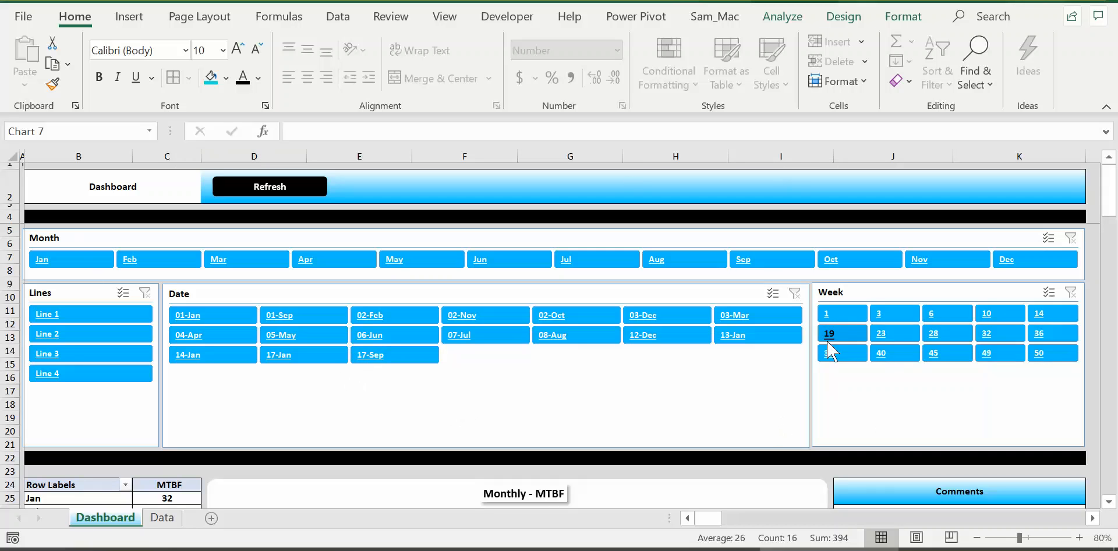
{"action": "scroll", "coordinate": [789, 332], "scroll_direction": "down", "scroll_amount": 8}
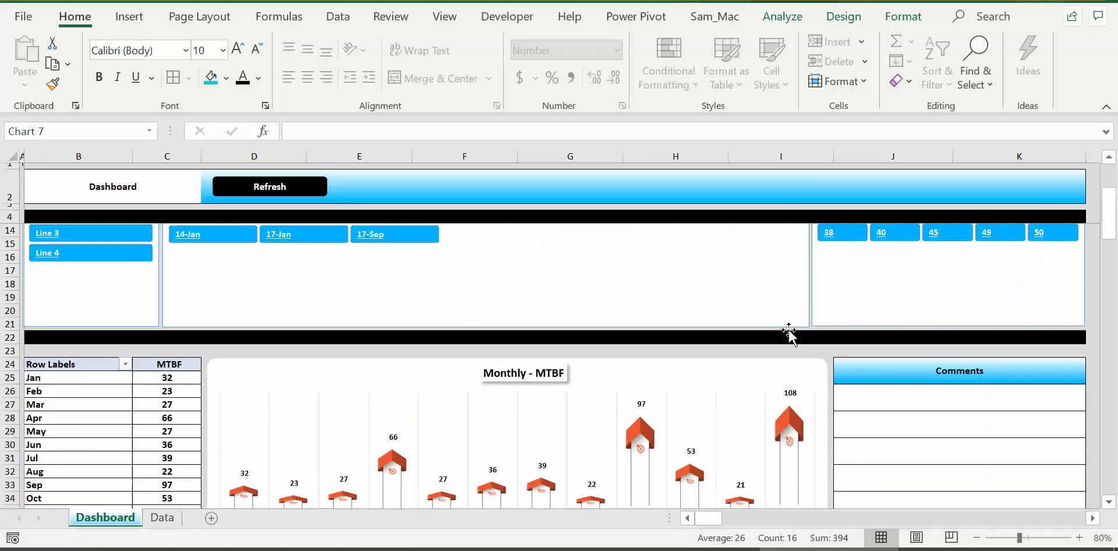
{"action": "scroll", "coordinate": [600, 363], "scroll_direction": "up", "scroll_amount": 8}
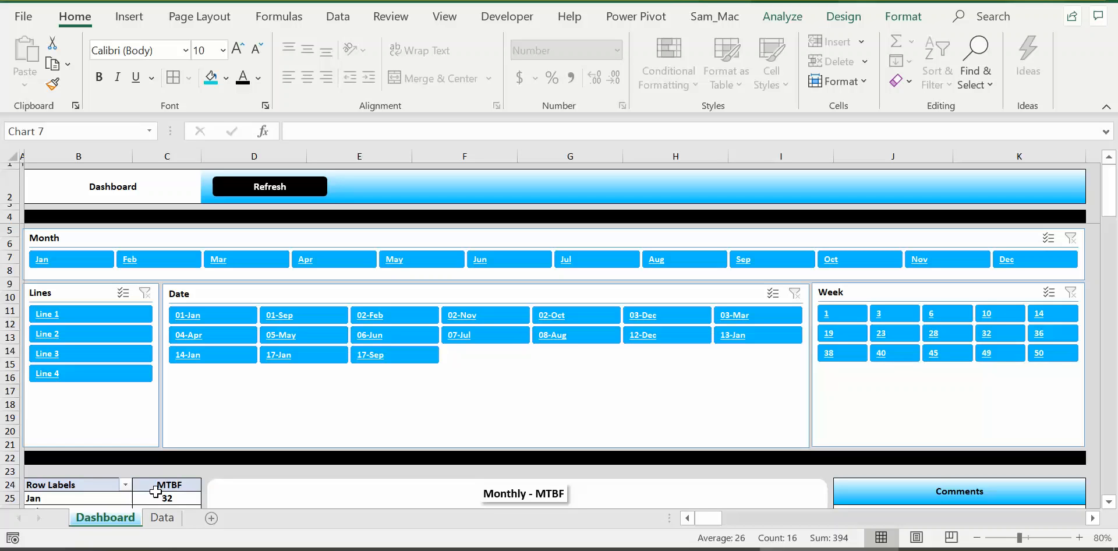
{"action": "mouse_move", "coordinate": [156, 492]}
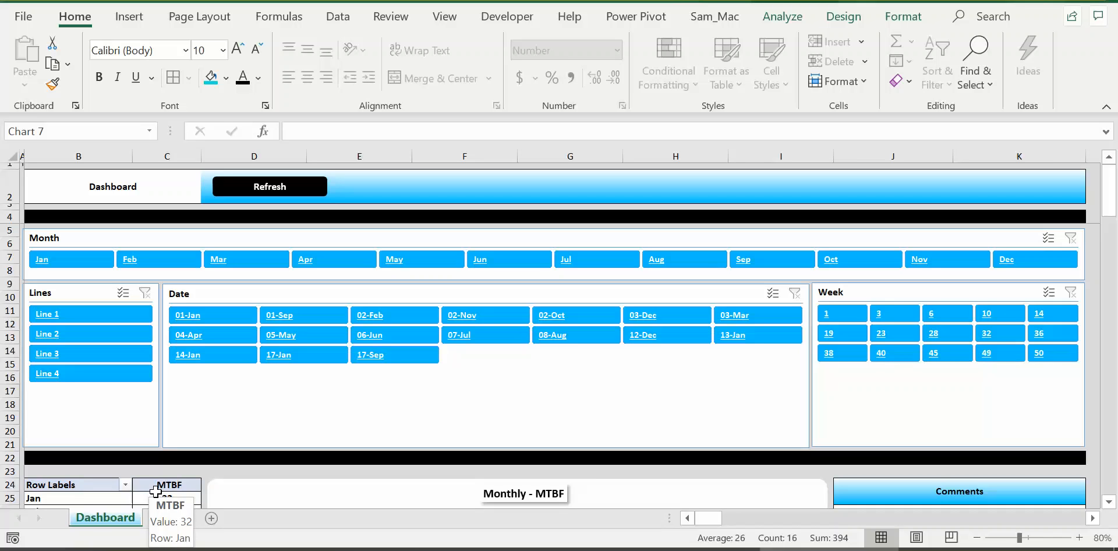